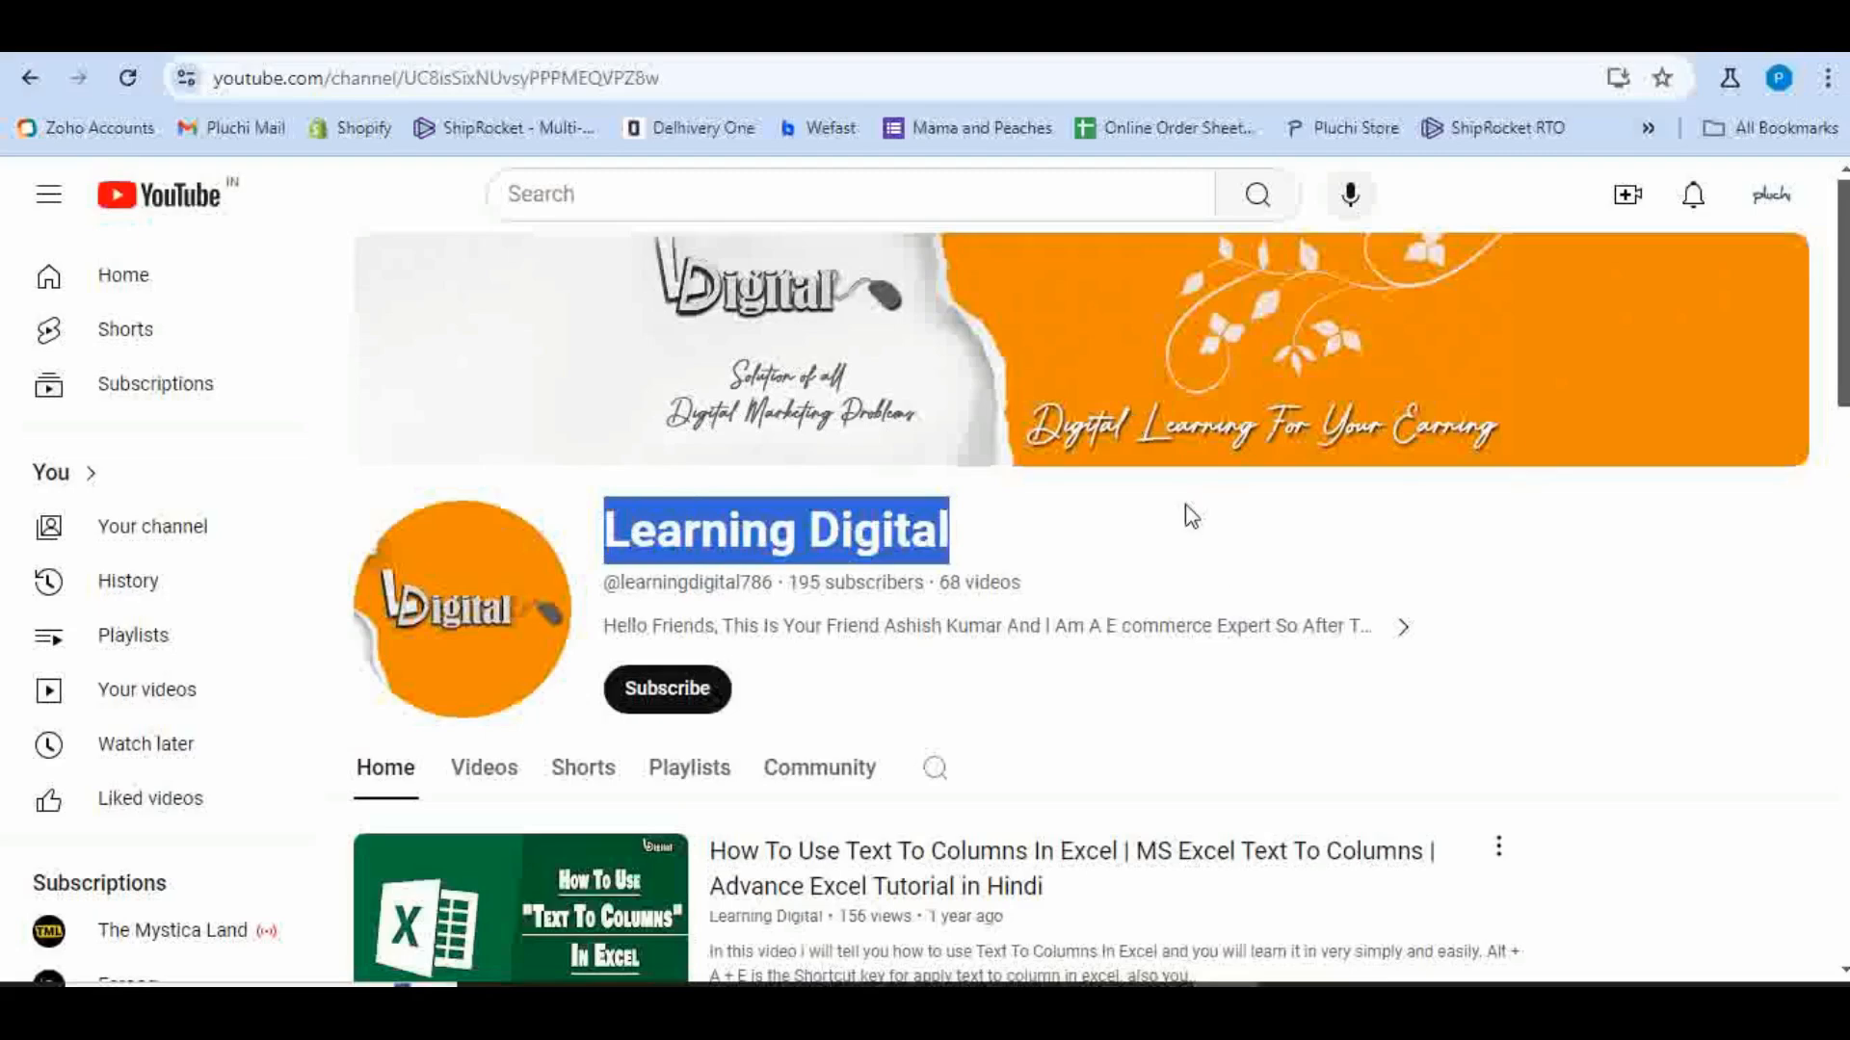
# Subscribe to the Learning Digital channel and set its notifications to All.
pyautogui.scroll(-12, 1199, 515)
pyautogui.scroll(8, 1211, 527)
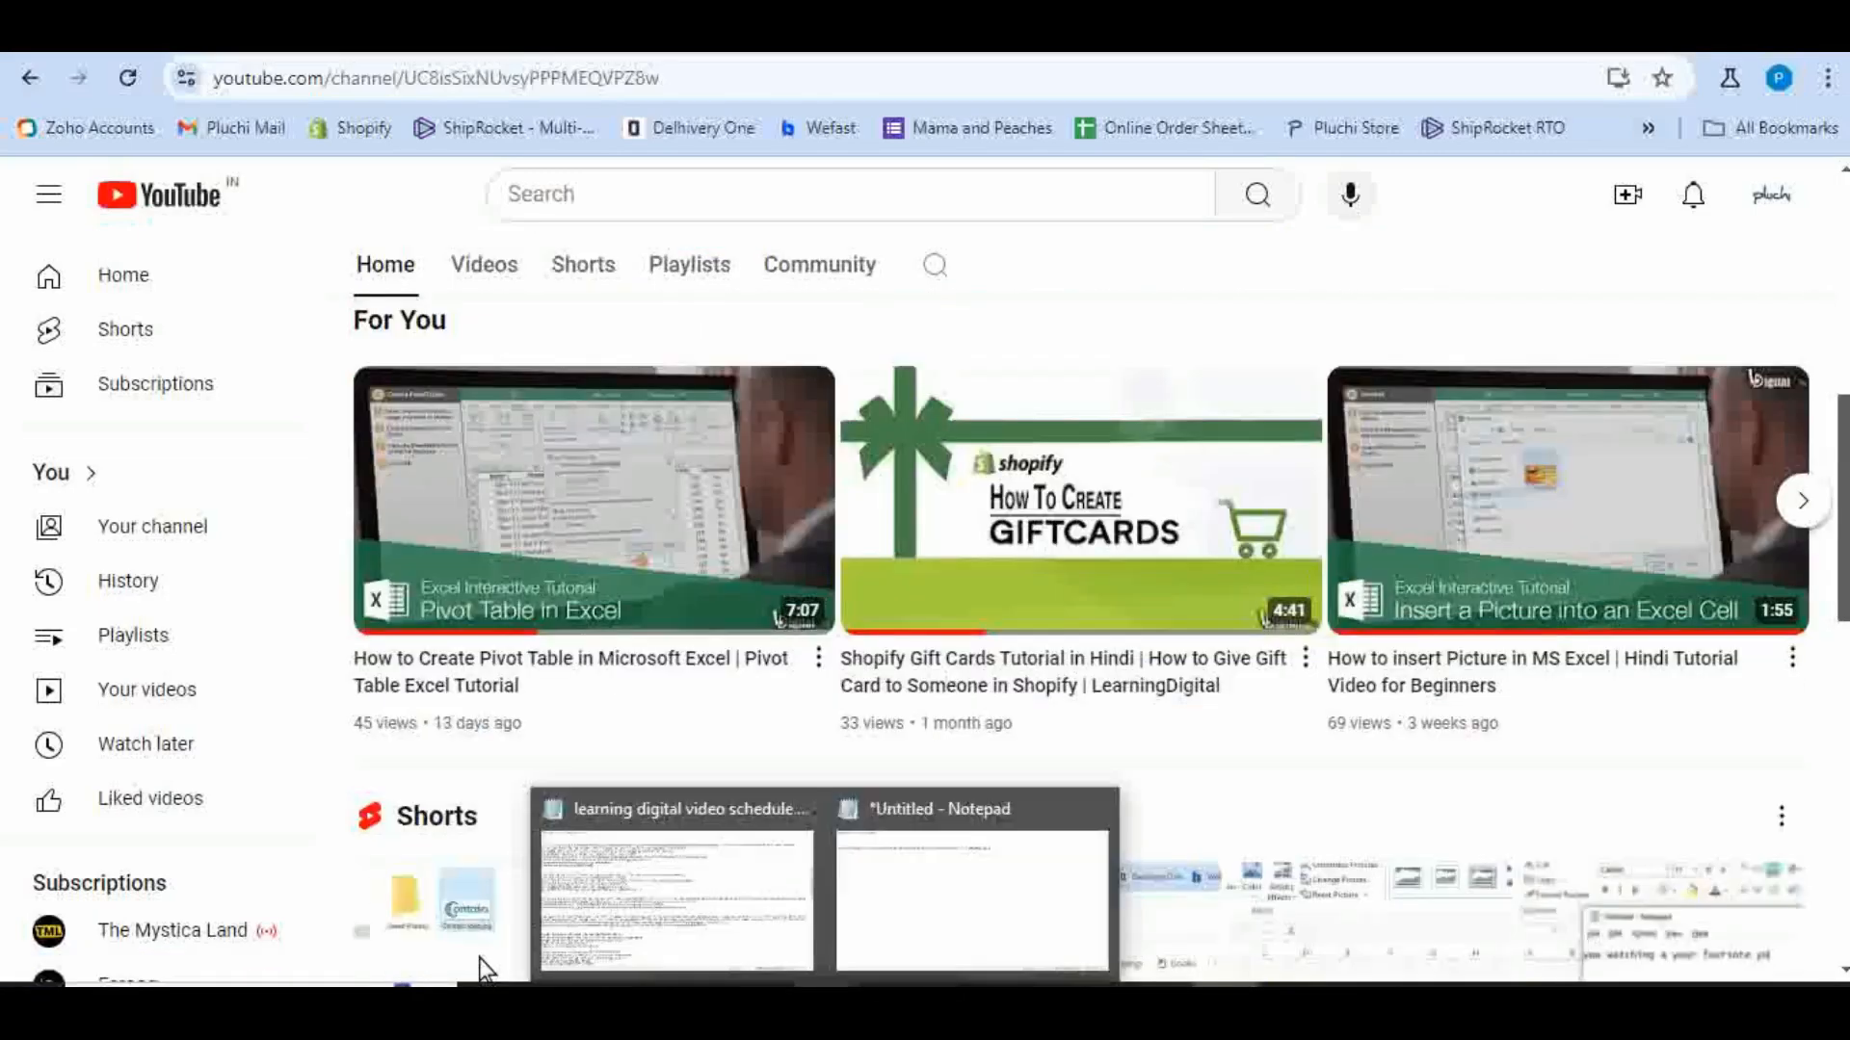
pyautogui.scroll(4, 685, 578)
pyautogui.click(685, 586)
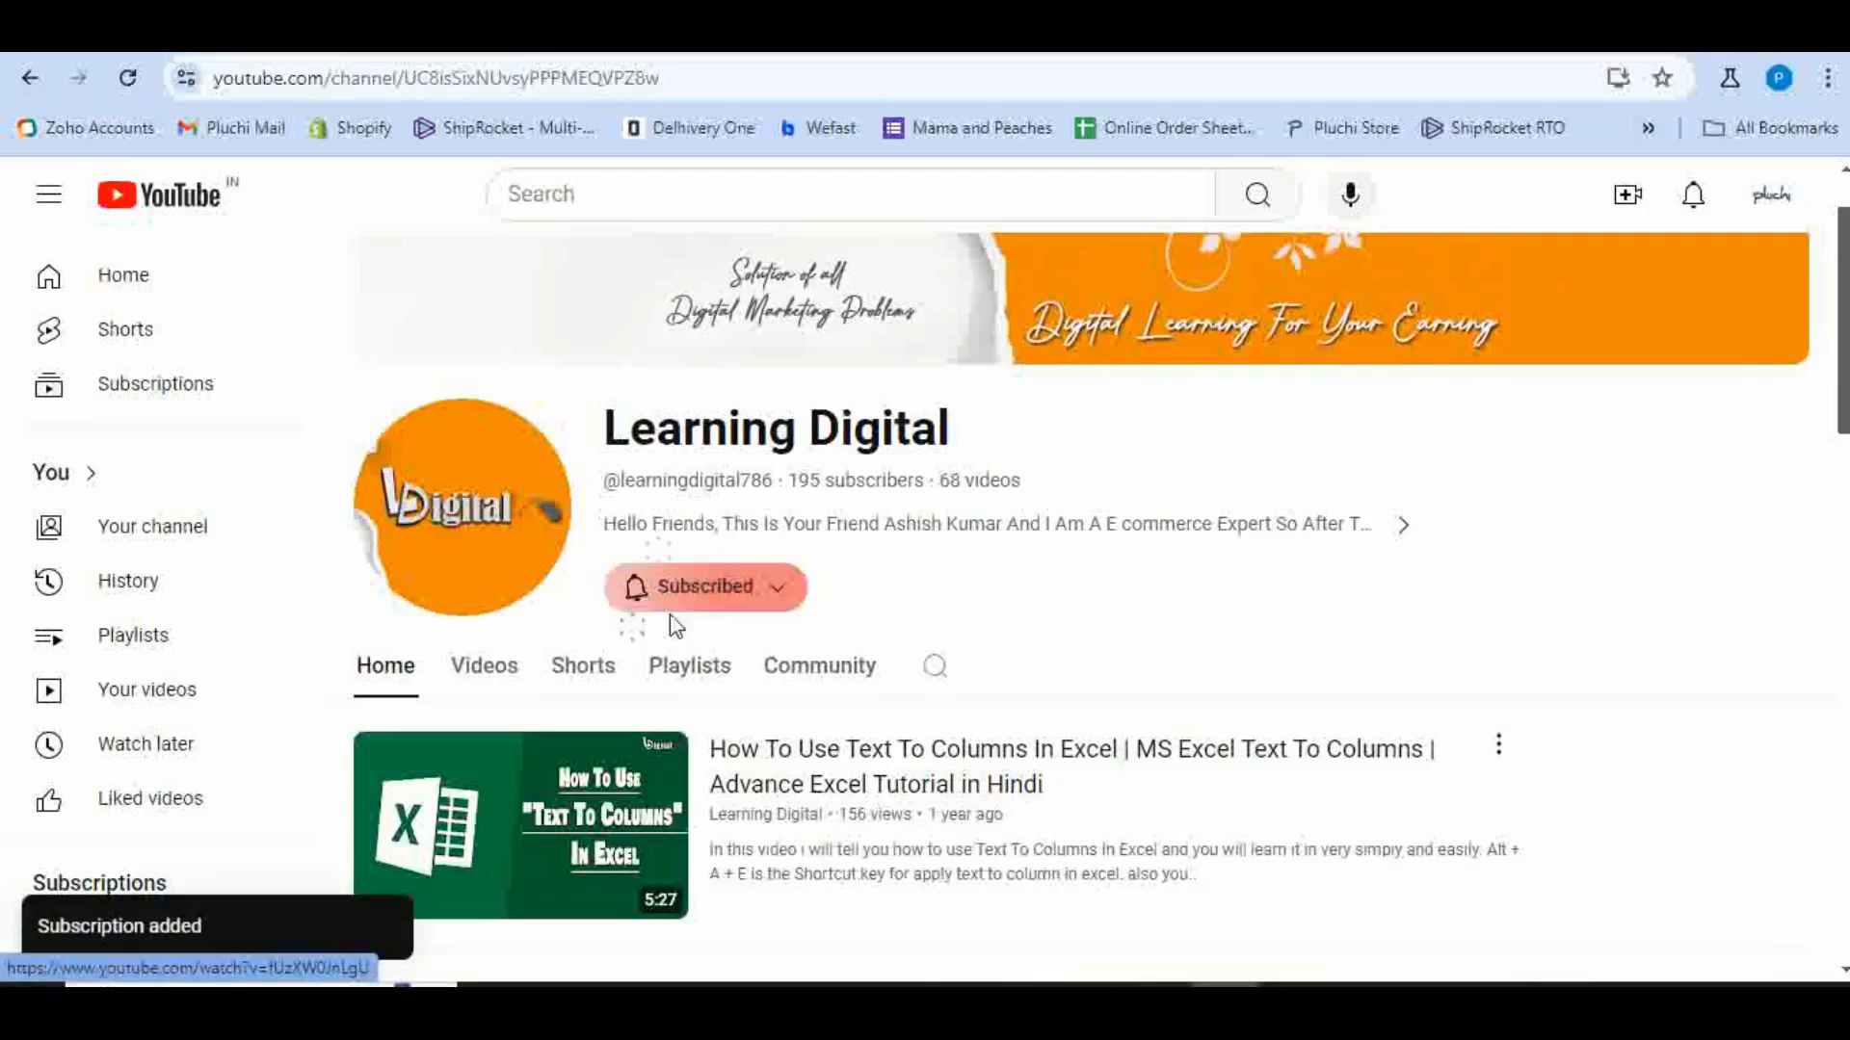
pyautogui.click(679, 587)
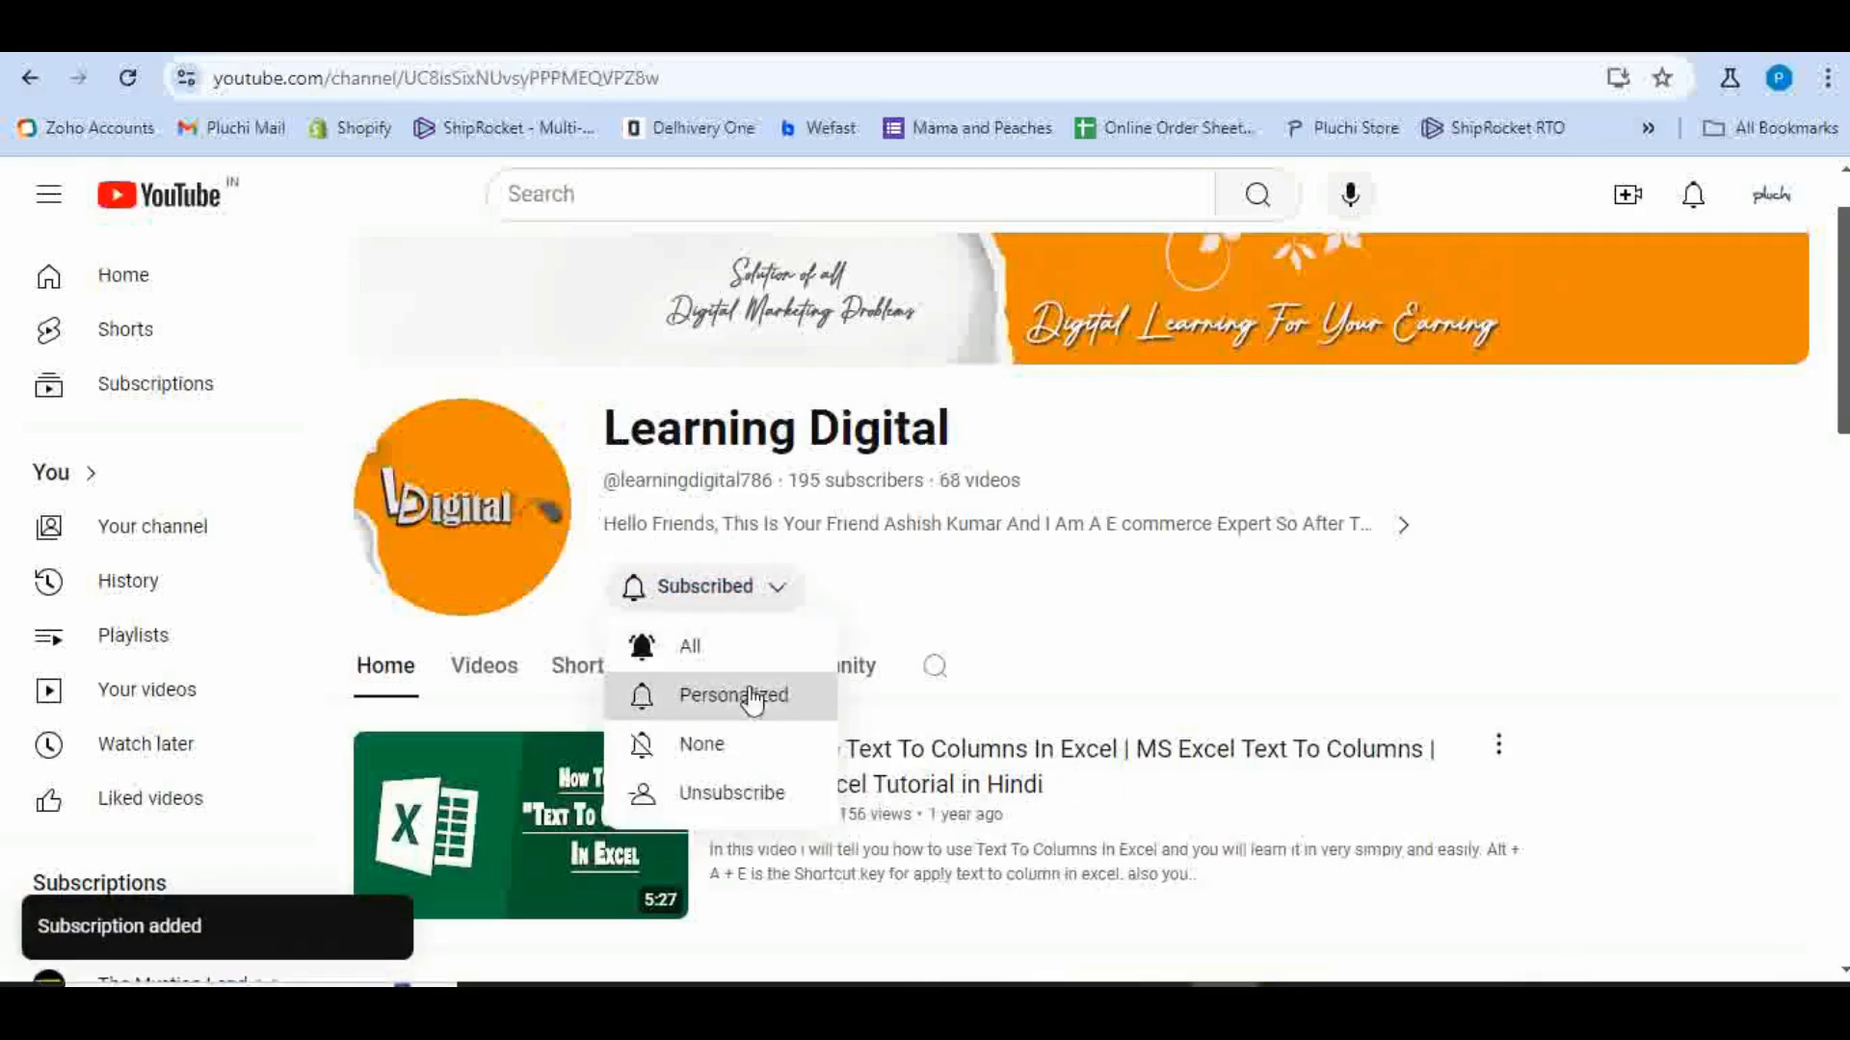
pyautogui.click(690, 647)
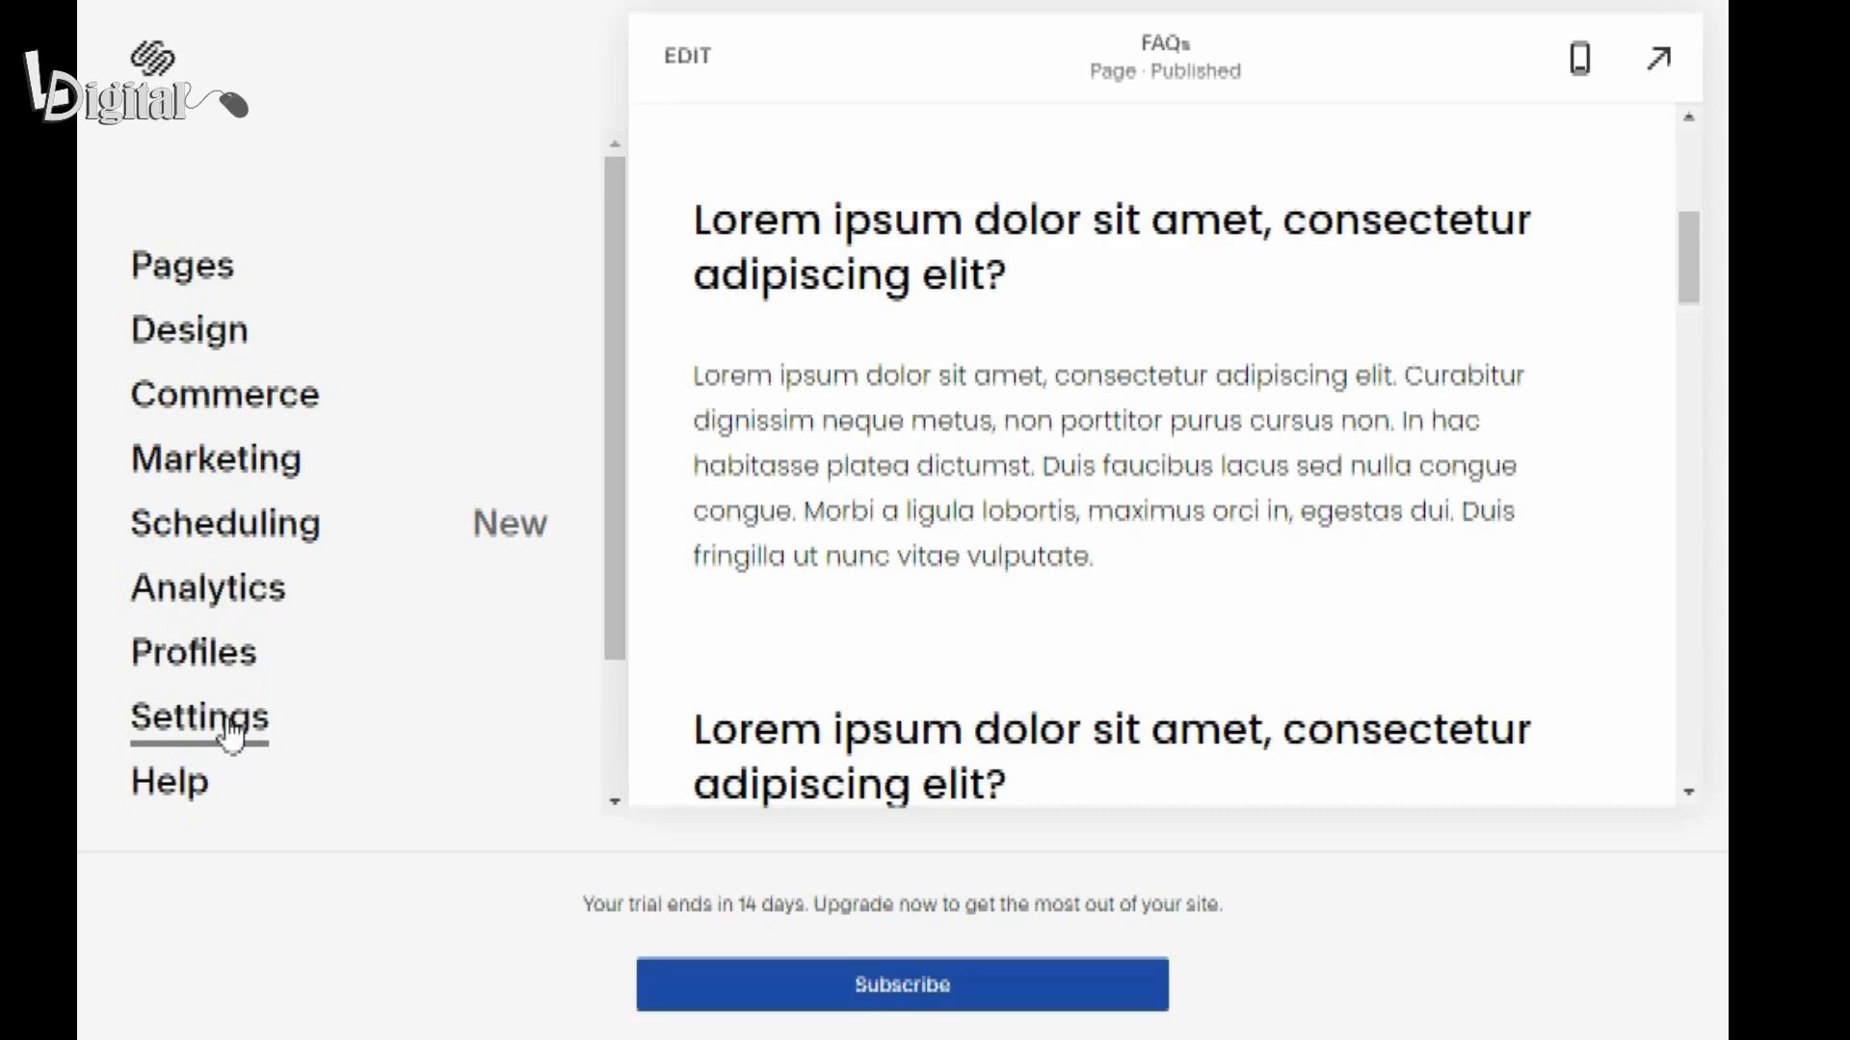
# Turn on Use AMP under Accelerated Mobile Pages in the site's blogging settings and save the change.
pyautogui.click(231, 732)
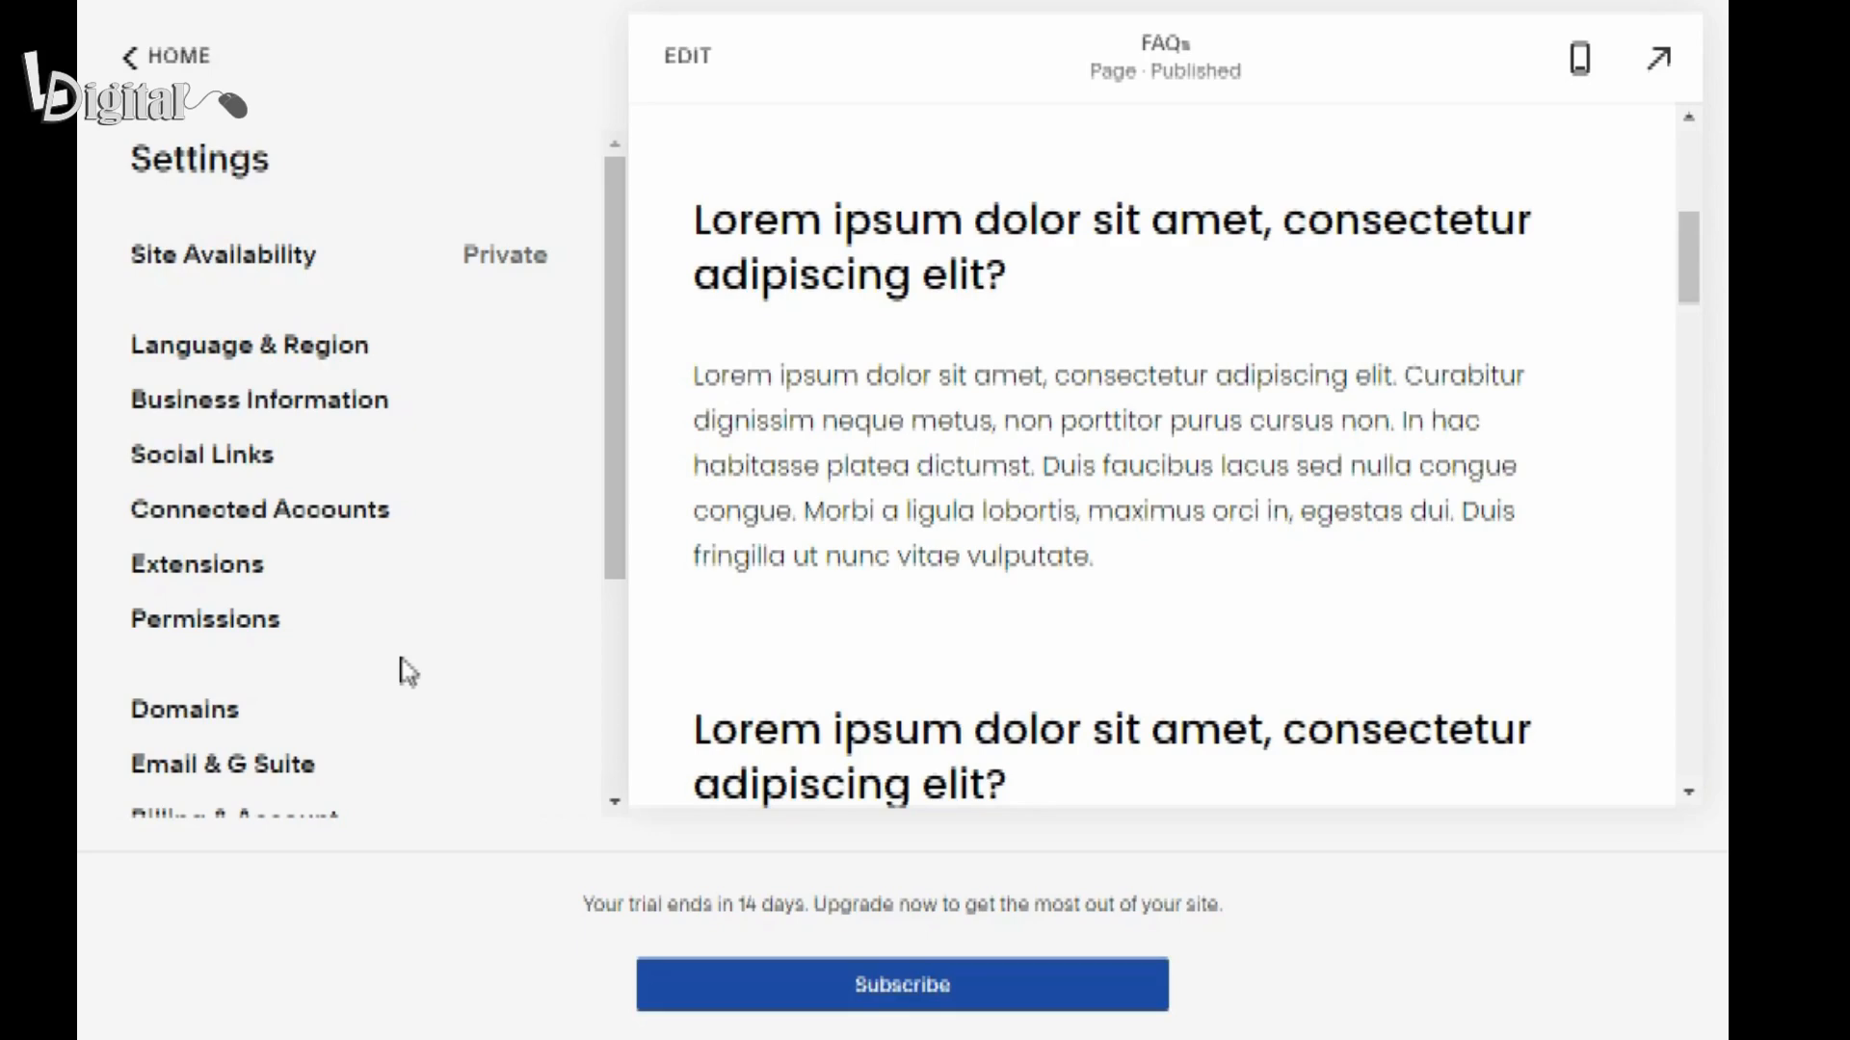
pyautogui.scroll(-4, 409, 672)
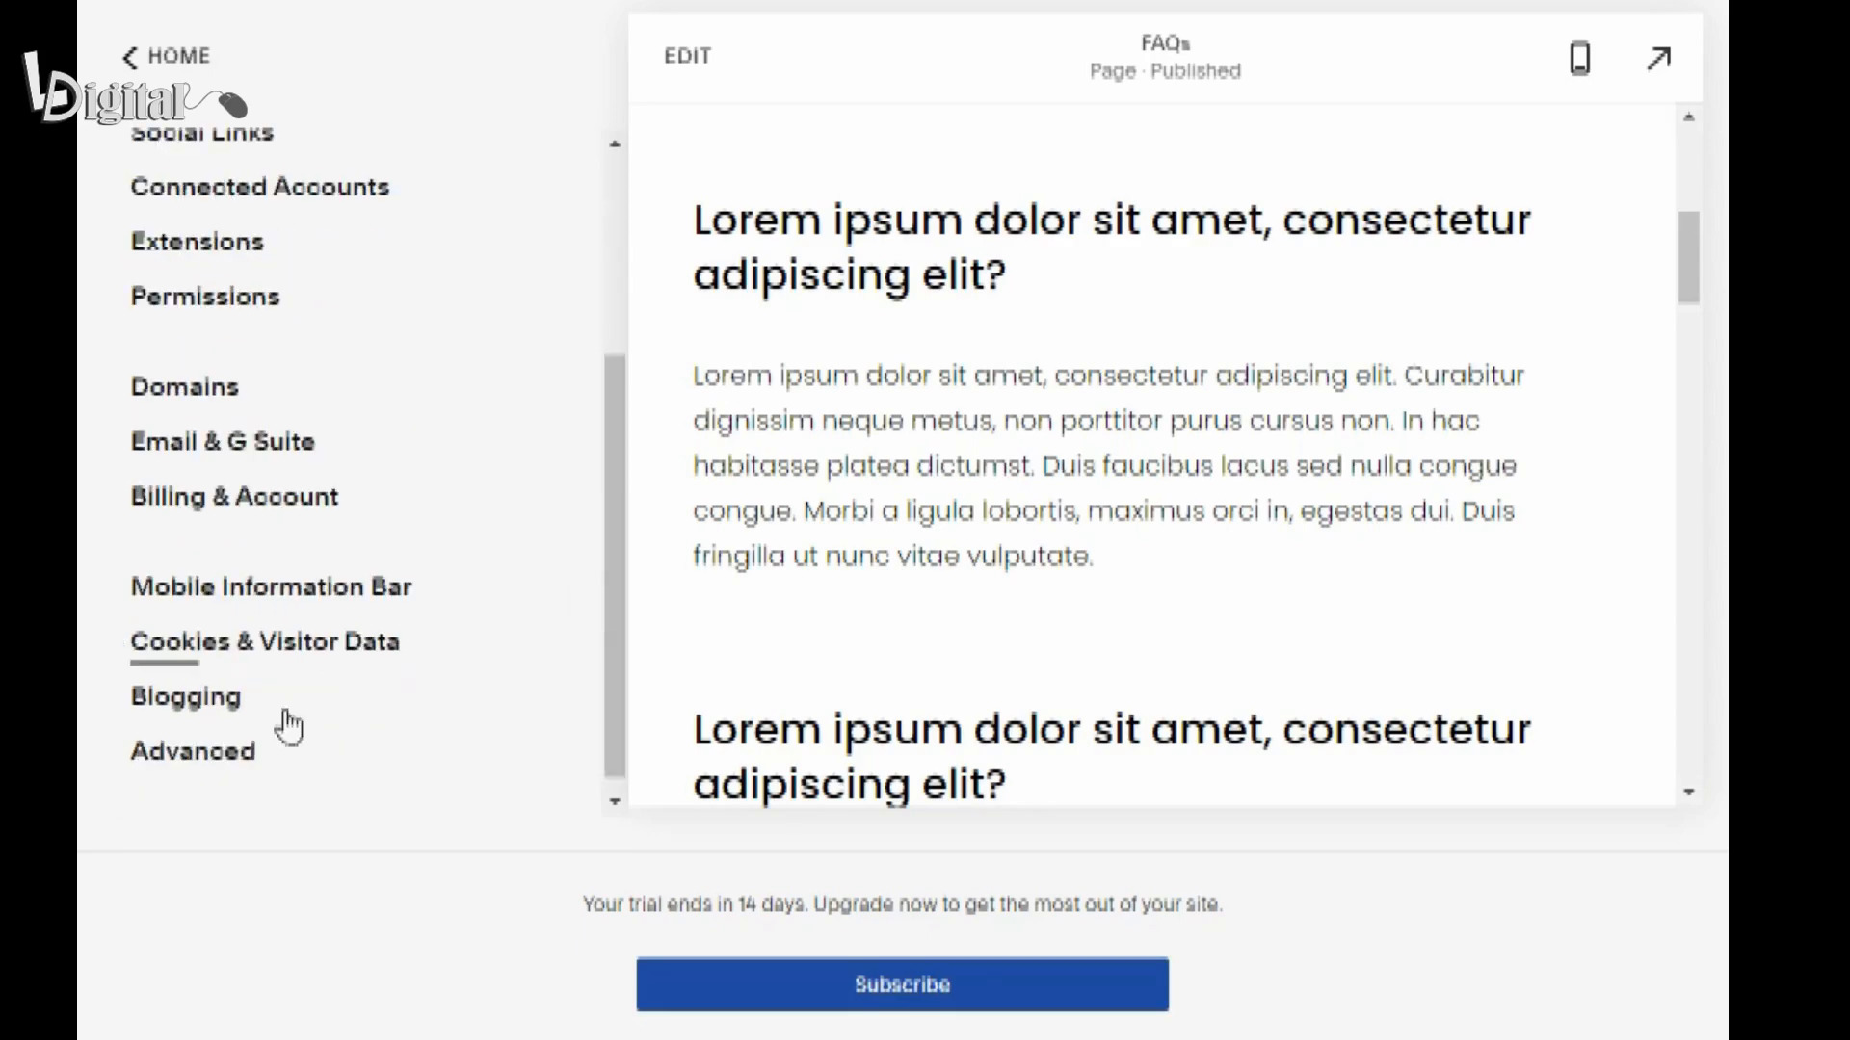
pyautogui.click(188, 699)
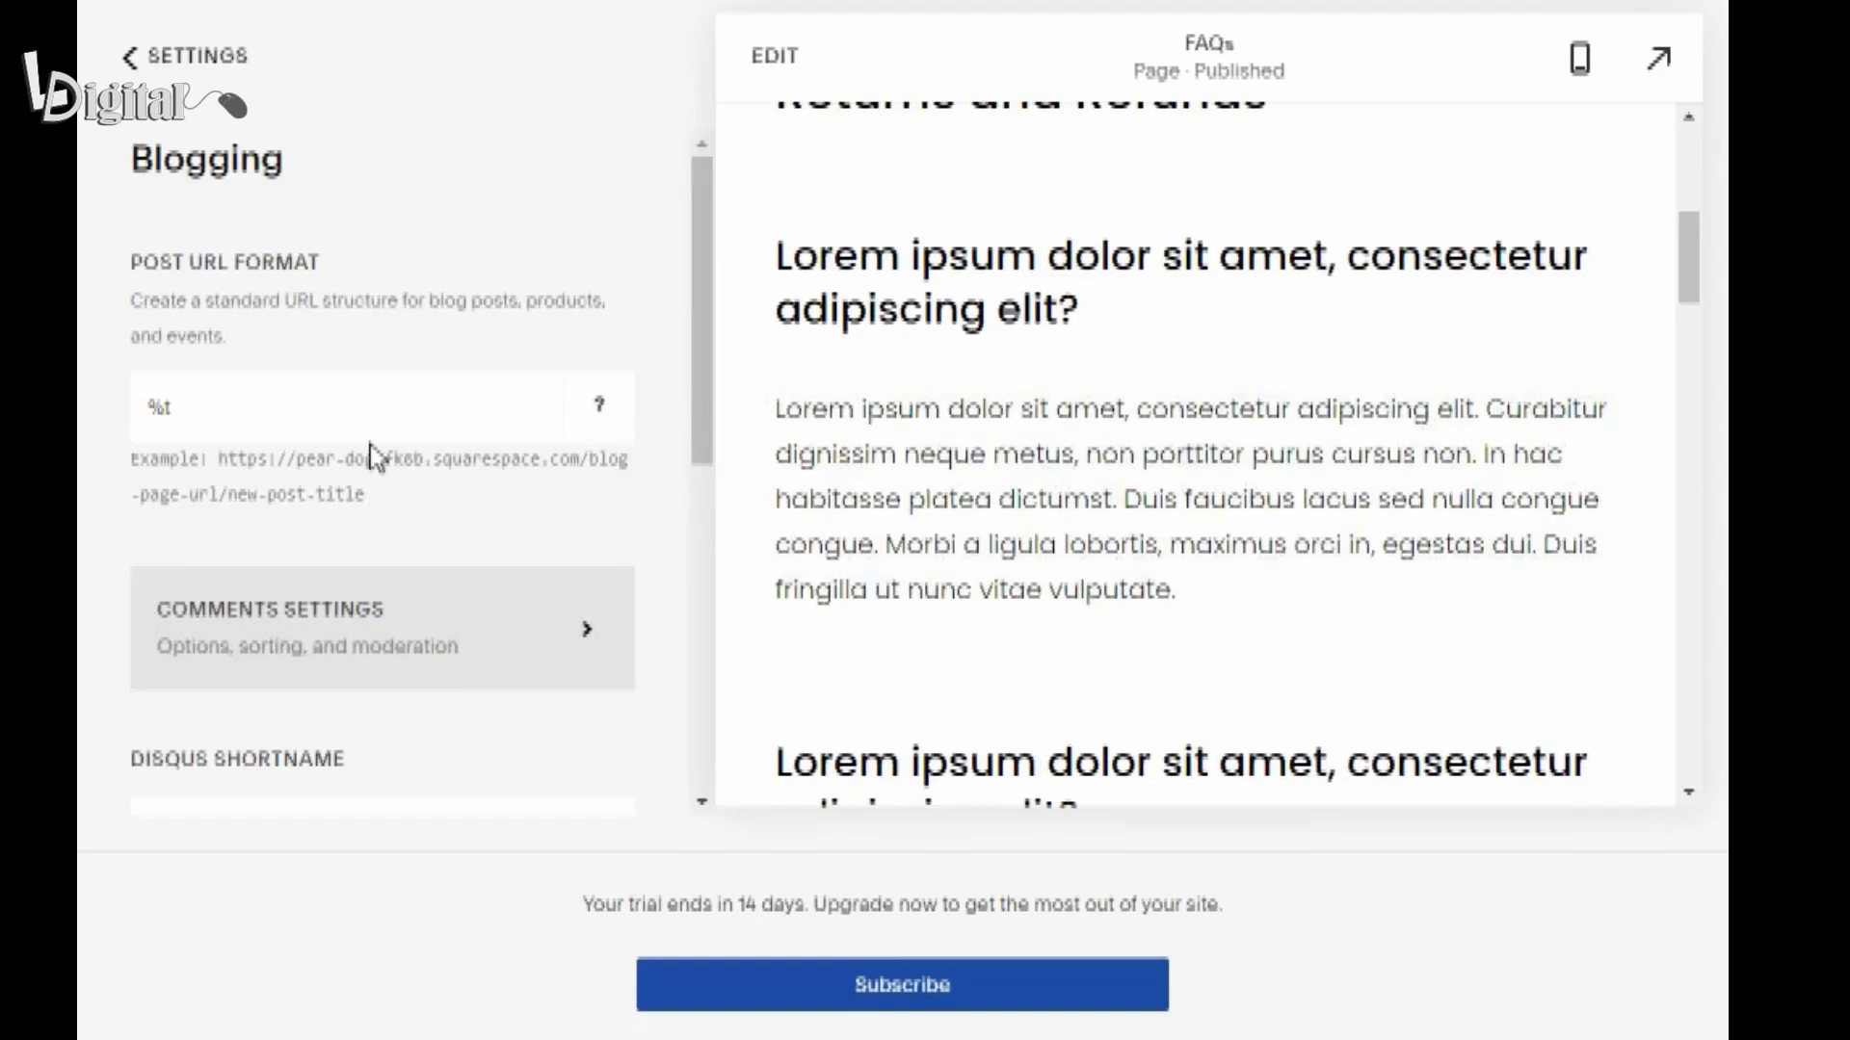
pyautogui.scroll(-3, 374, 458)
pyautogui.scroll(-4, 376, 458)
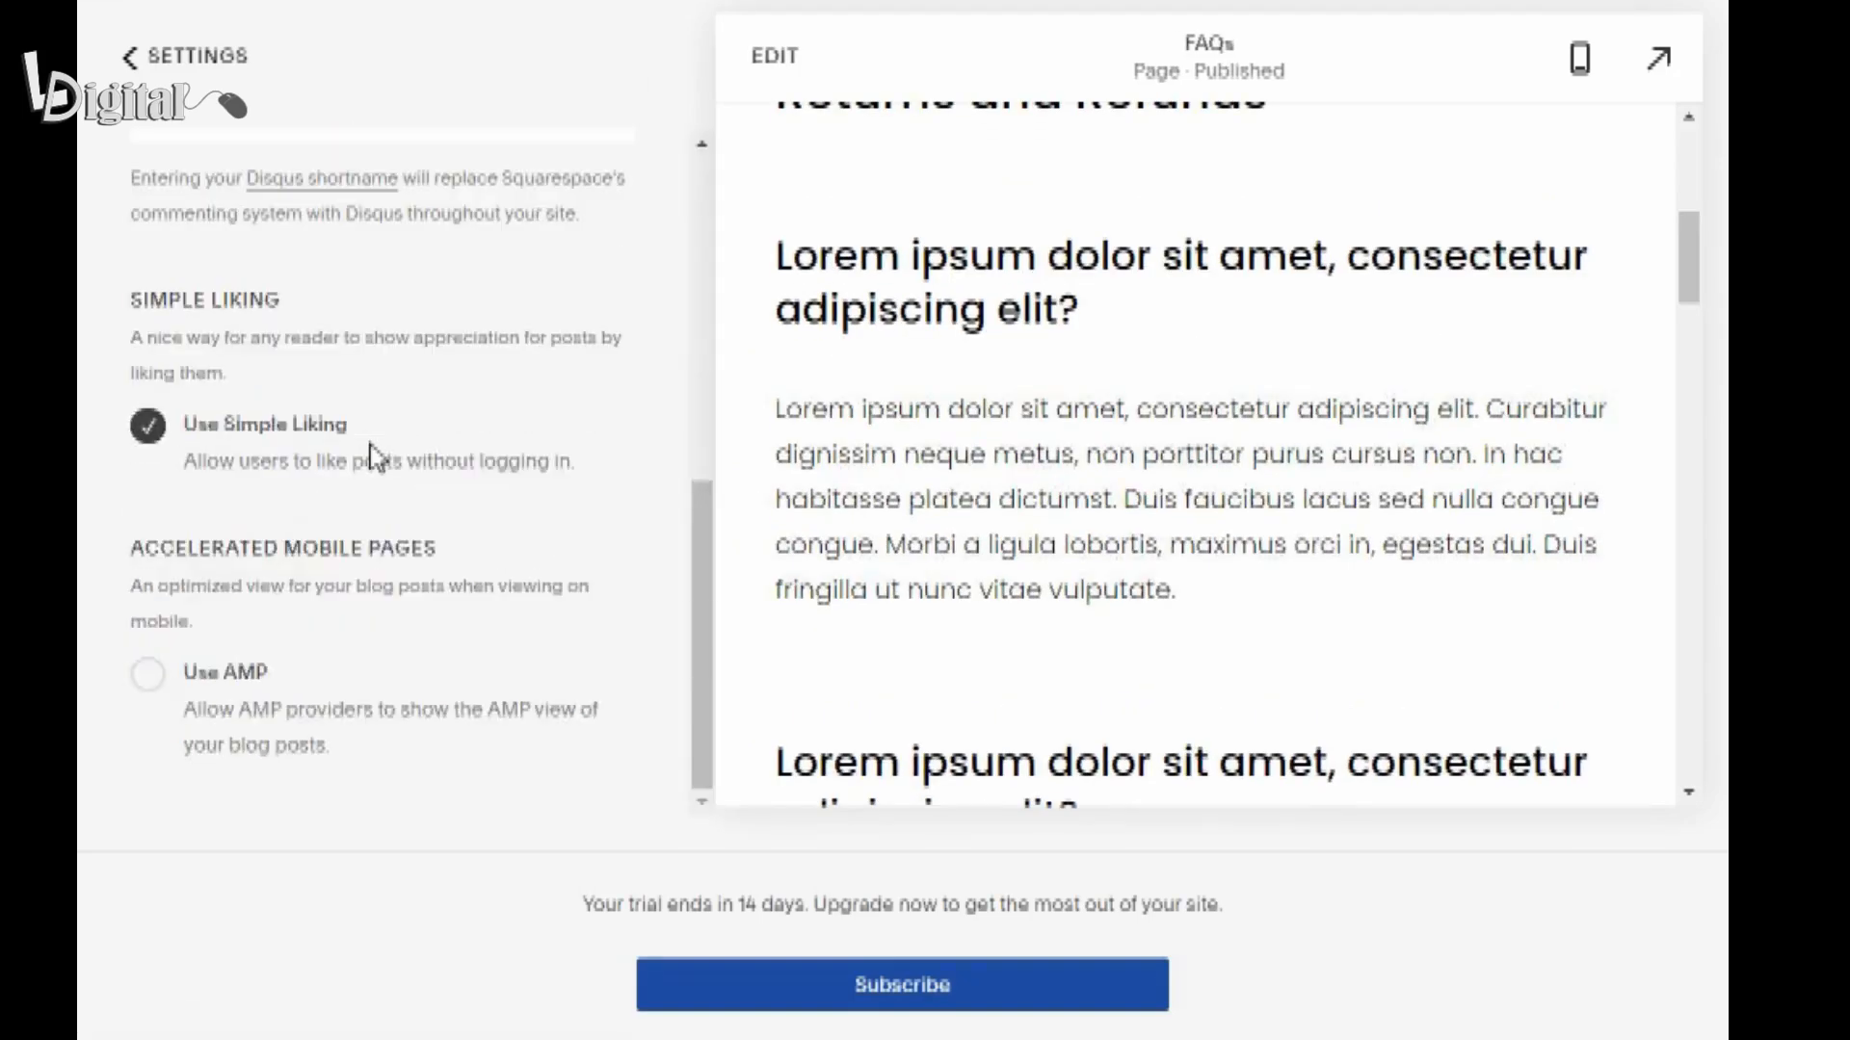
pyautogui.click(149, 692)
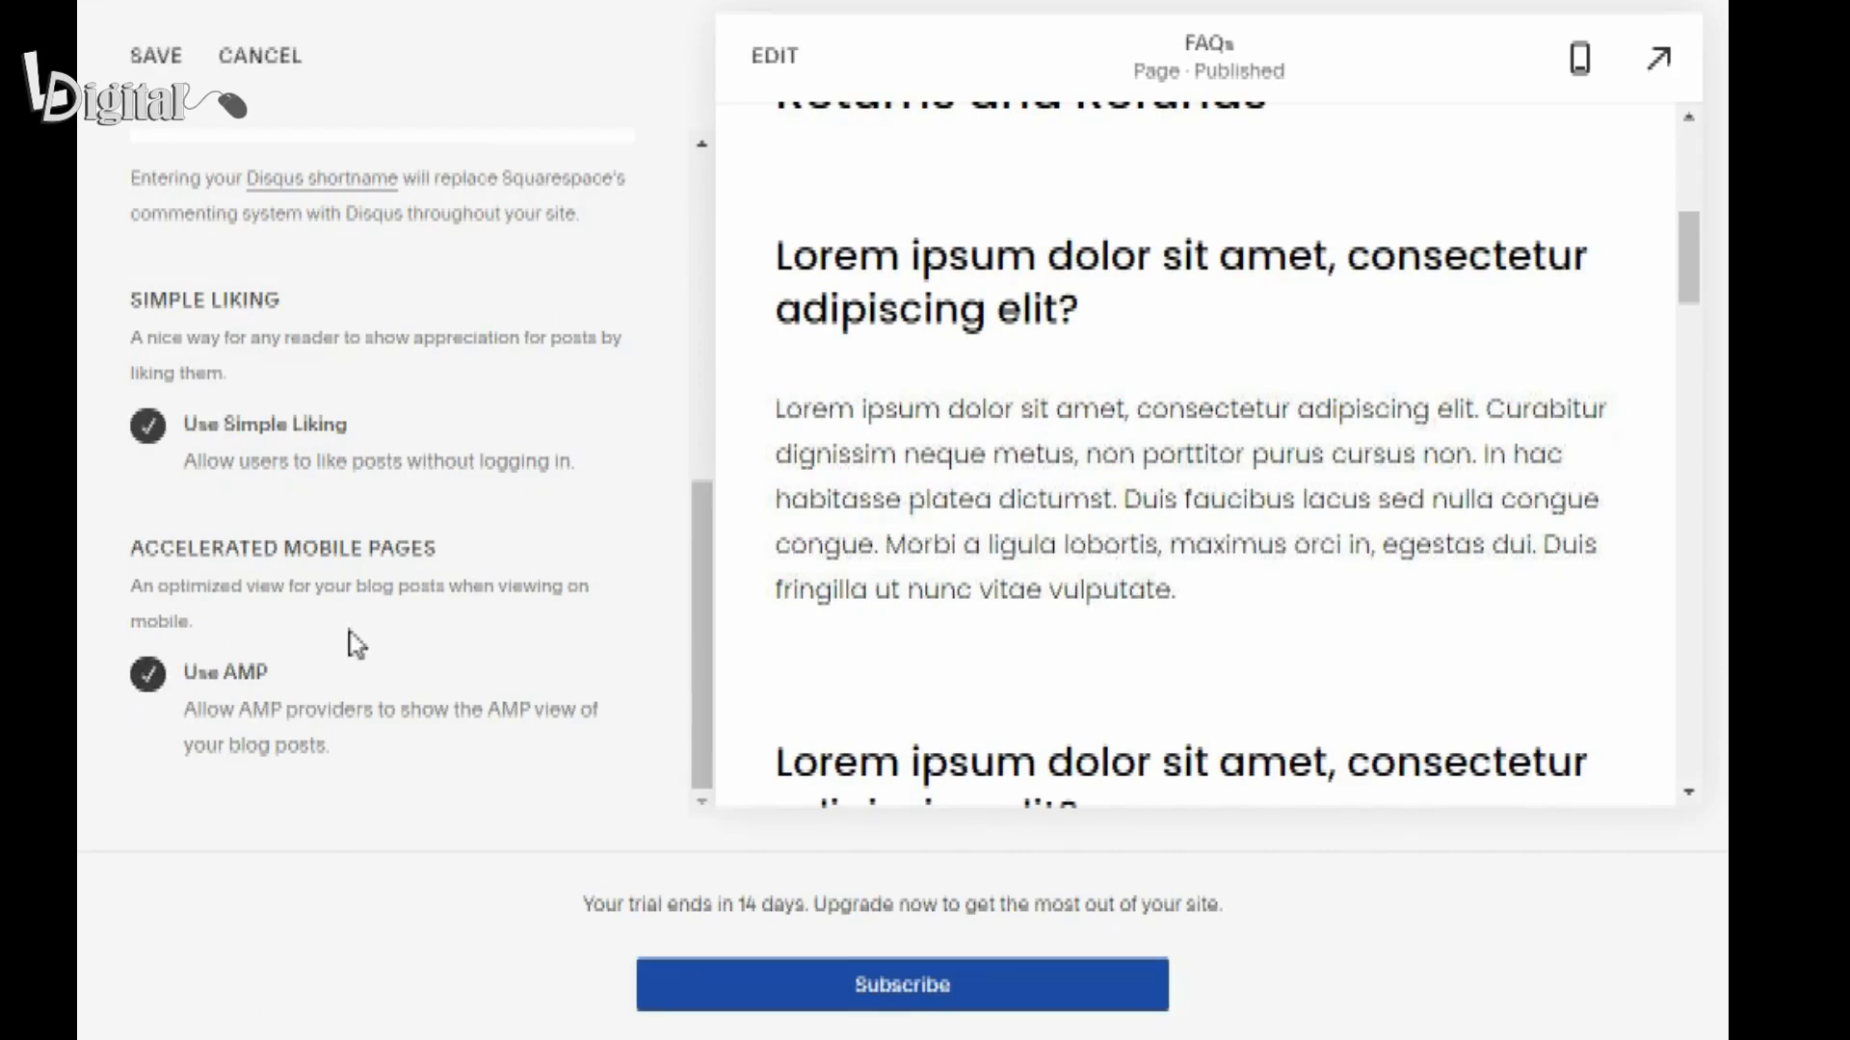
pyautogui.click(138, 63)
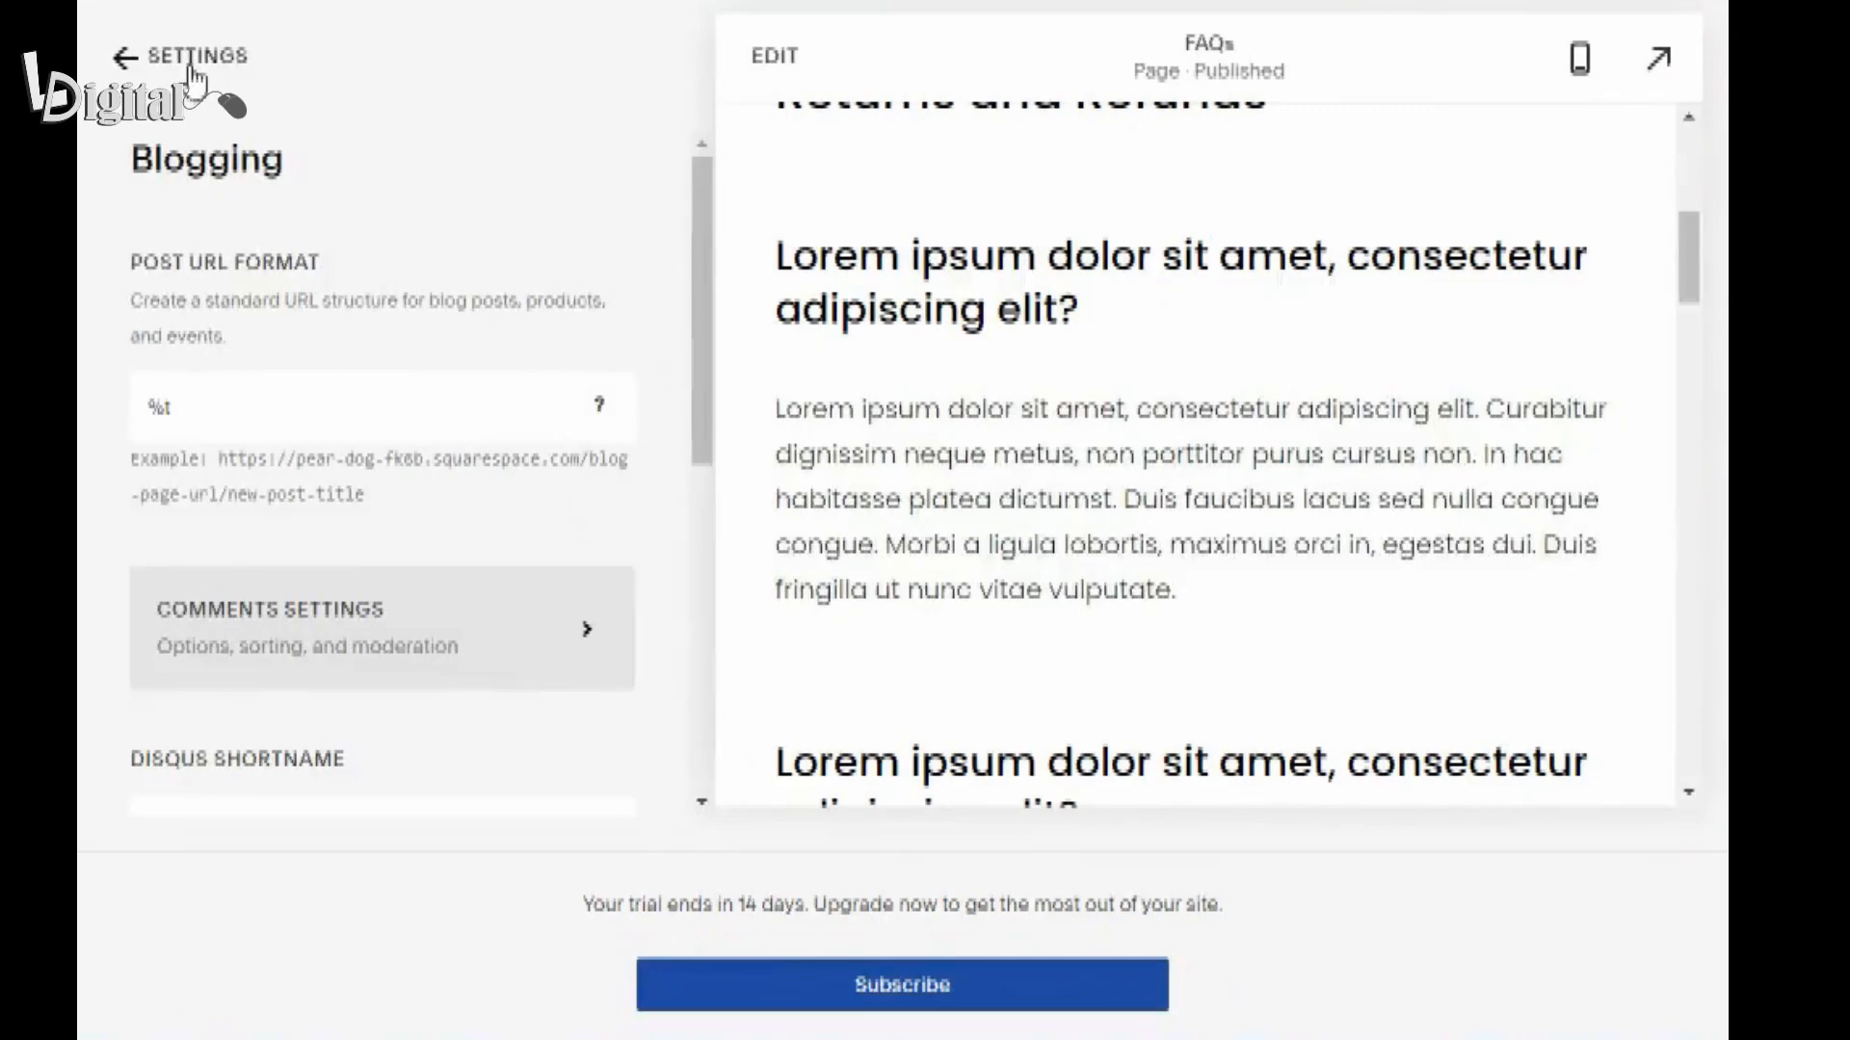
# Open the Red Hot post from the site's Blog page in edit mode.
pyautogui.click(195, 60)
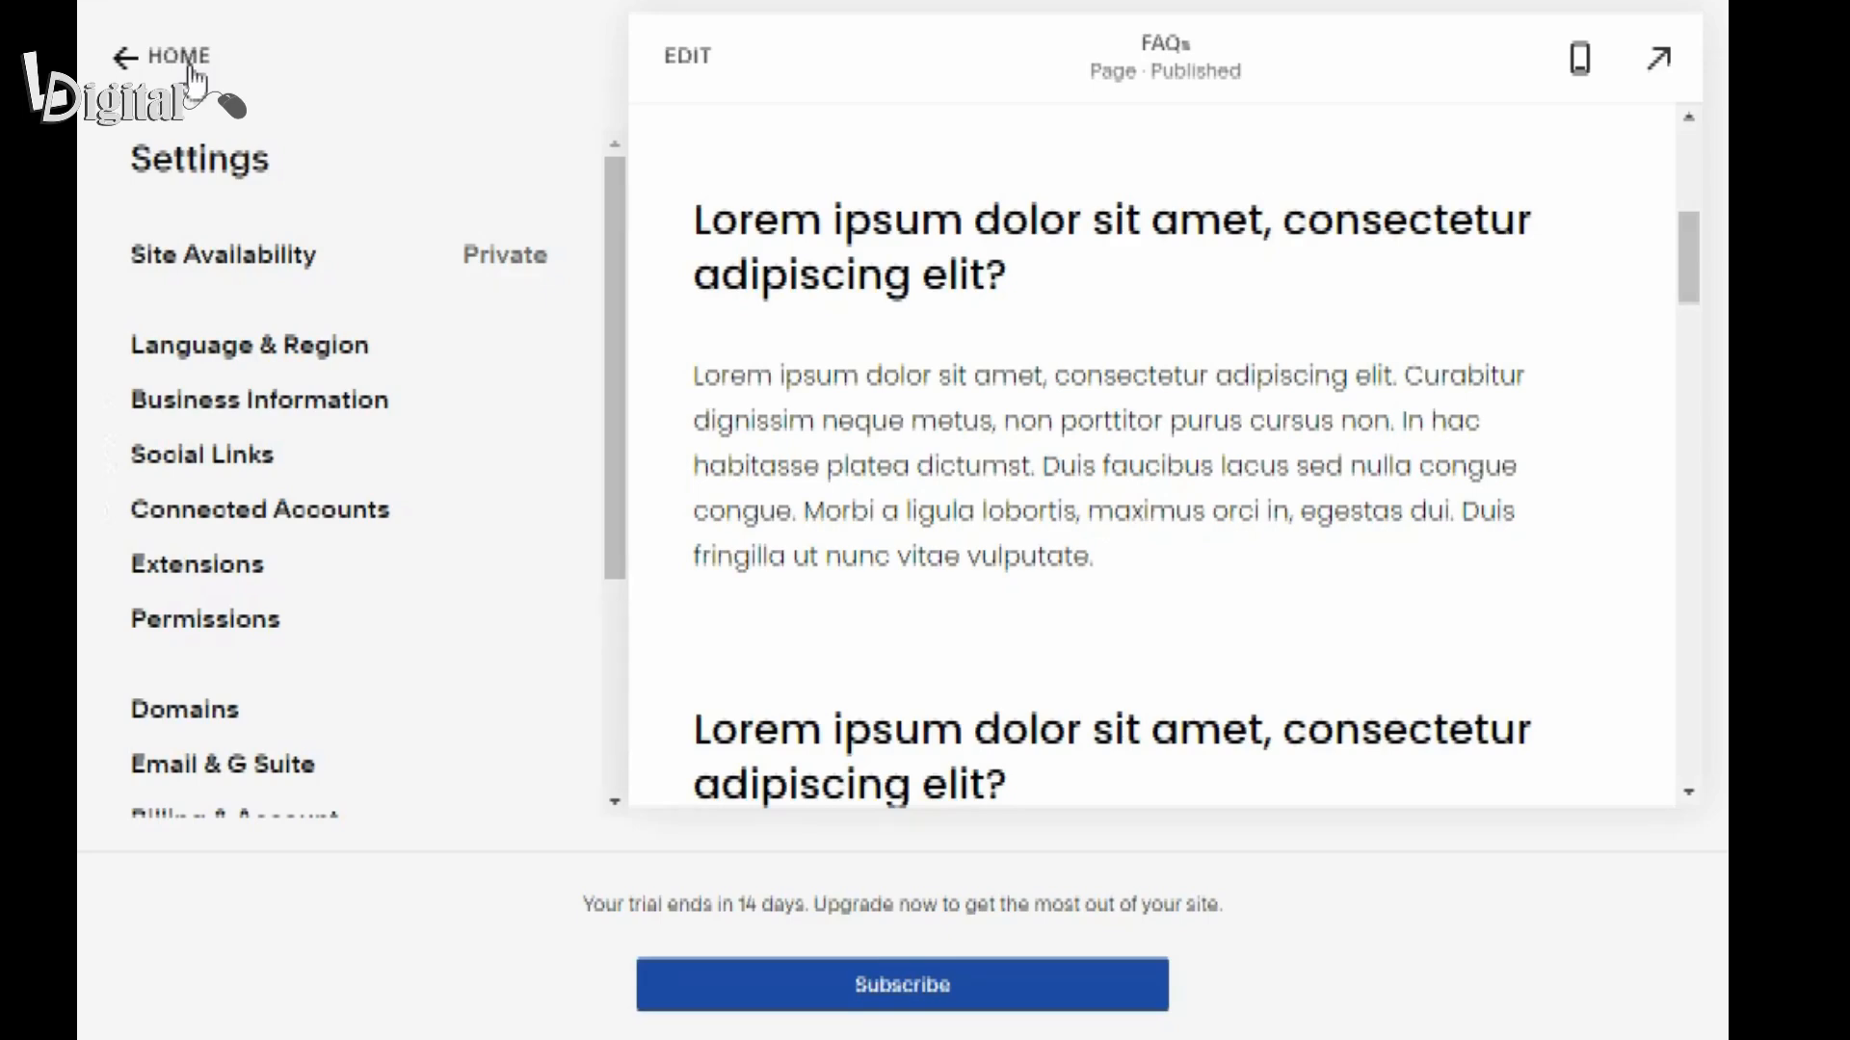
pyautogui.click(179, 60)
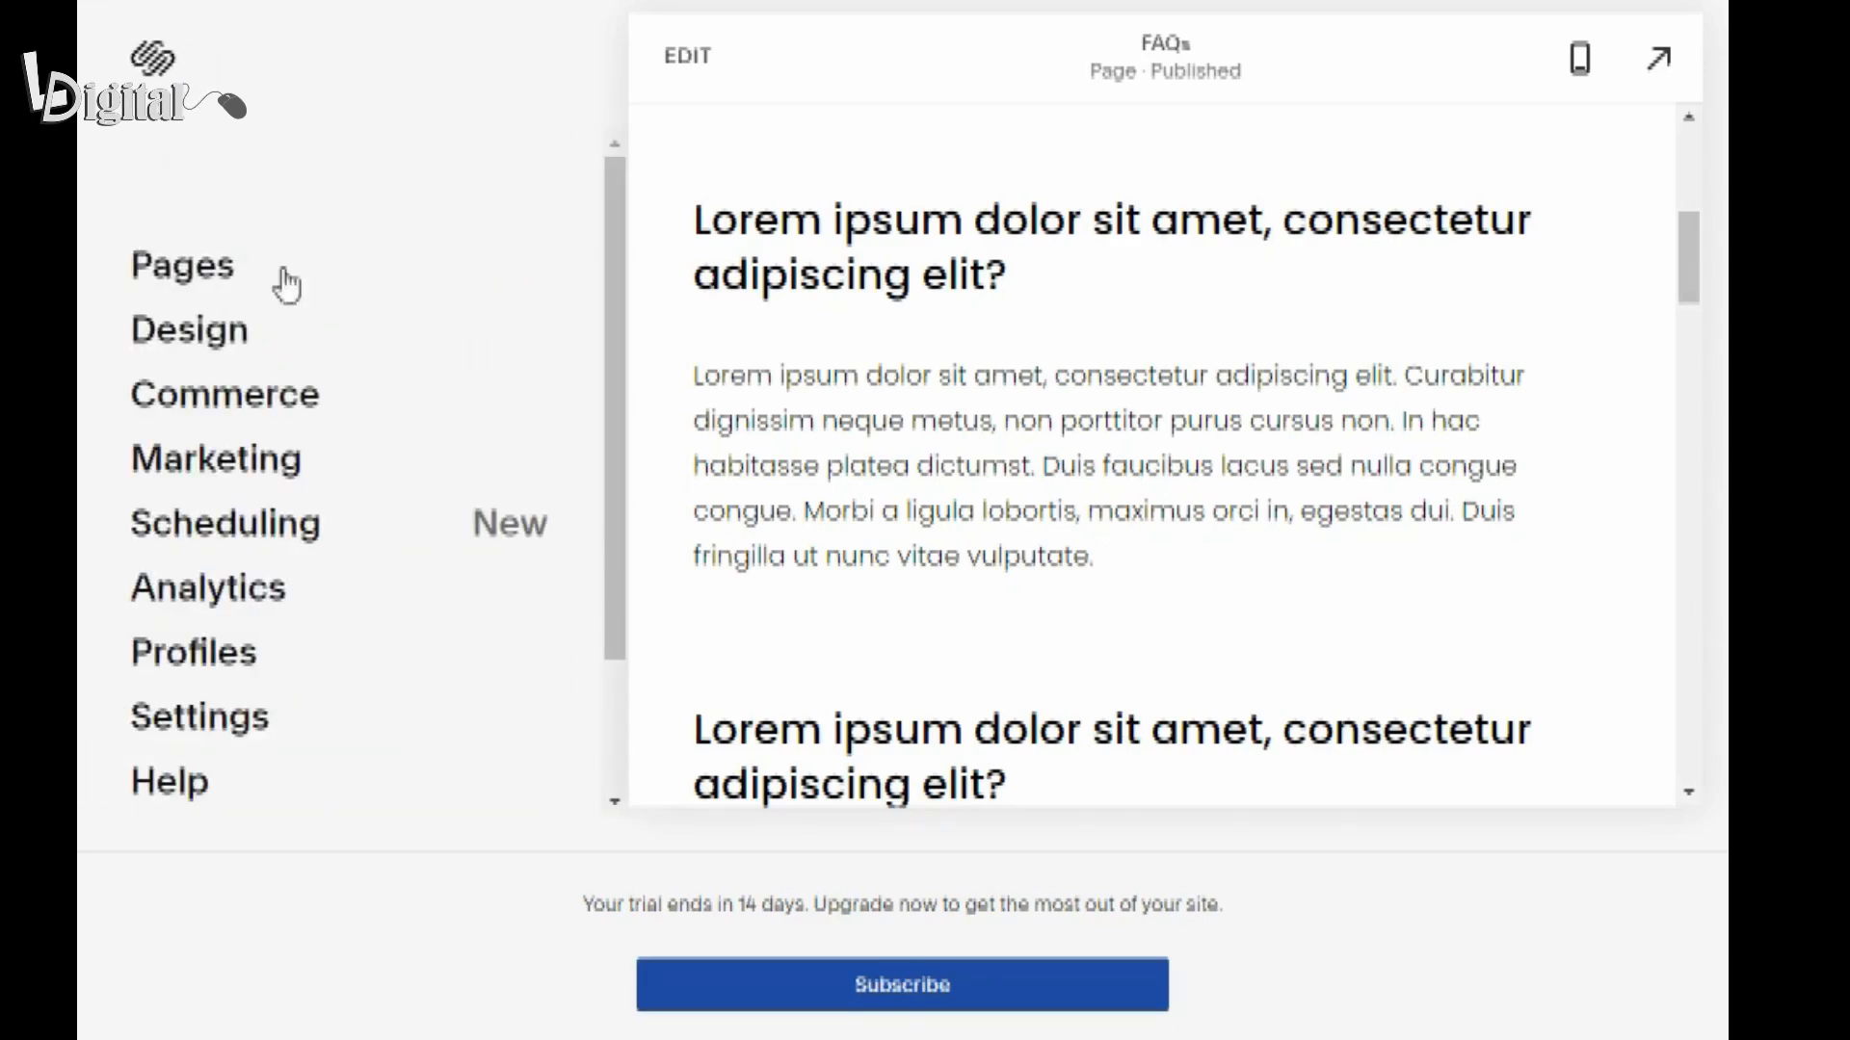
pyautogui.click(199, 289)
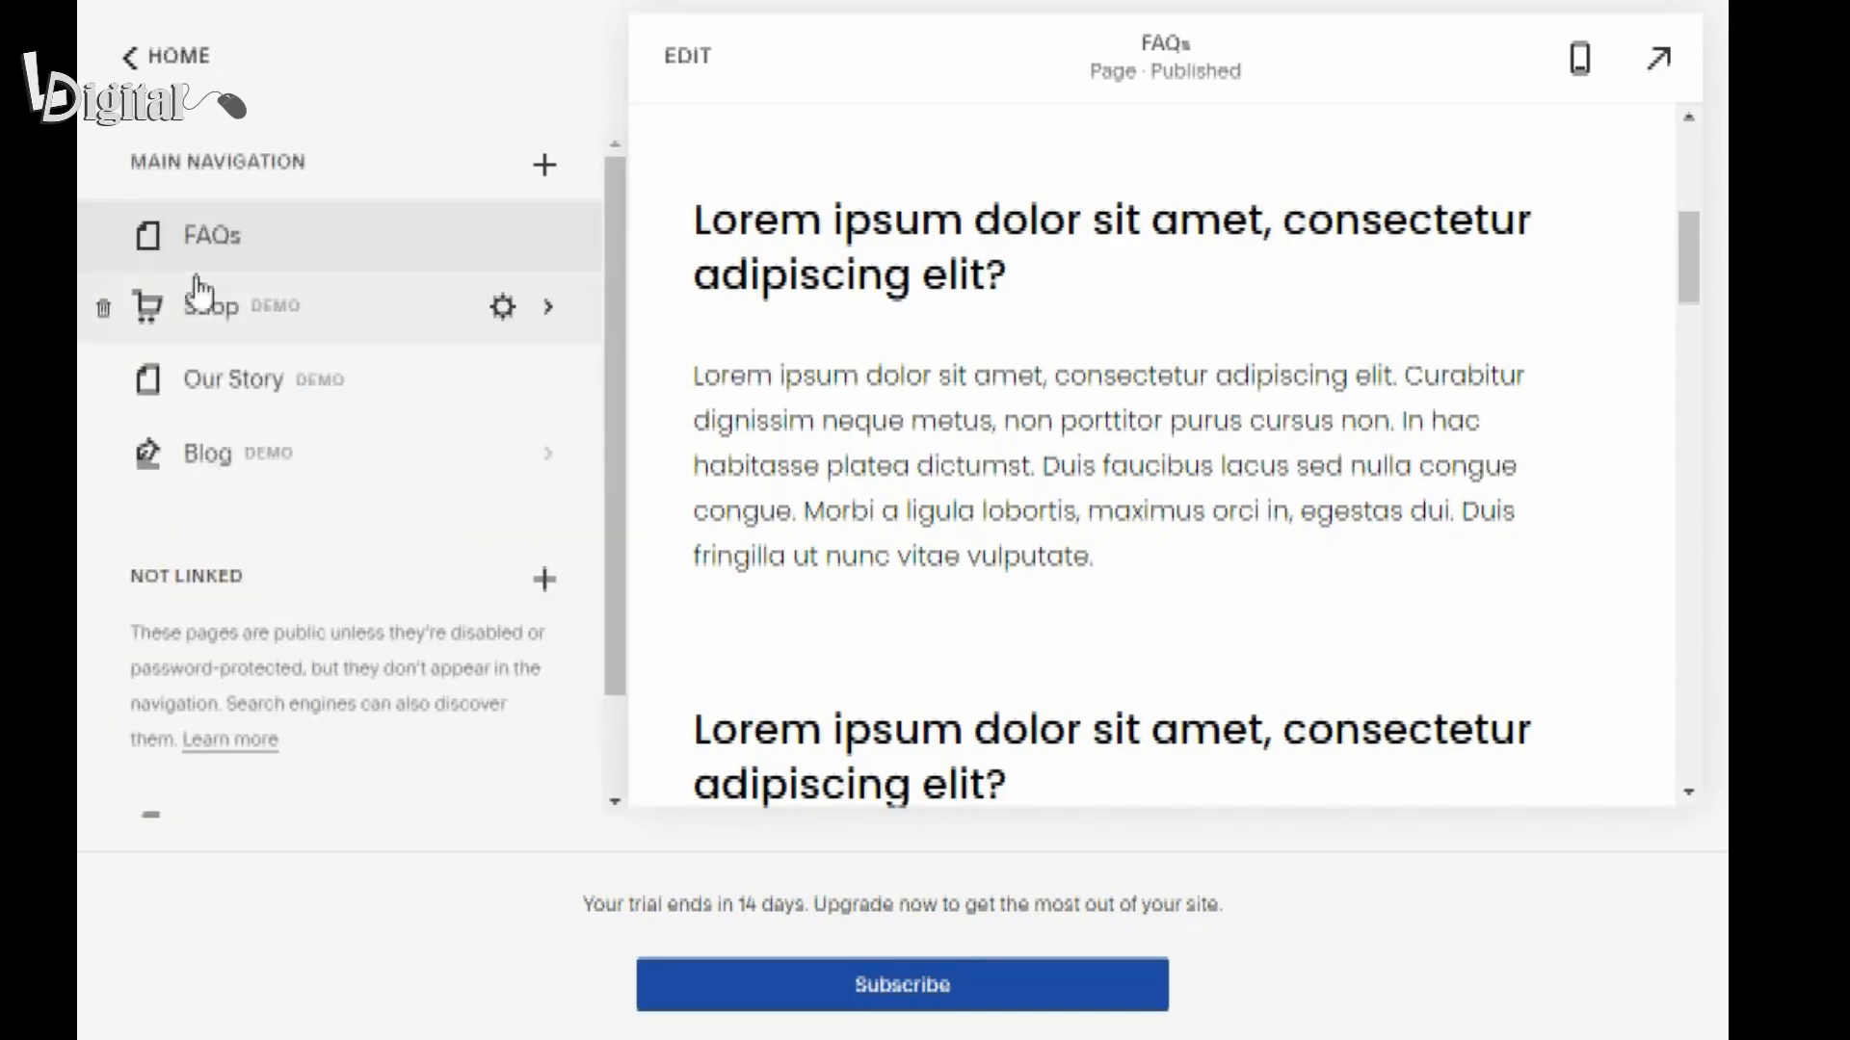
pyautogui.click(270, 479)
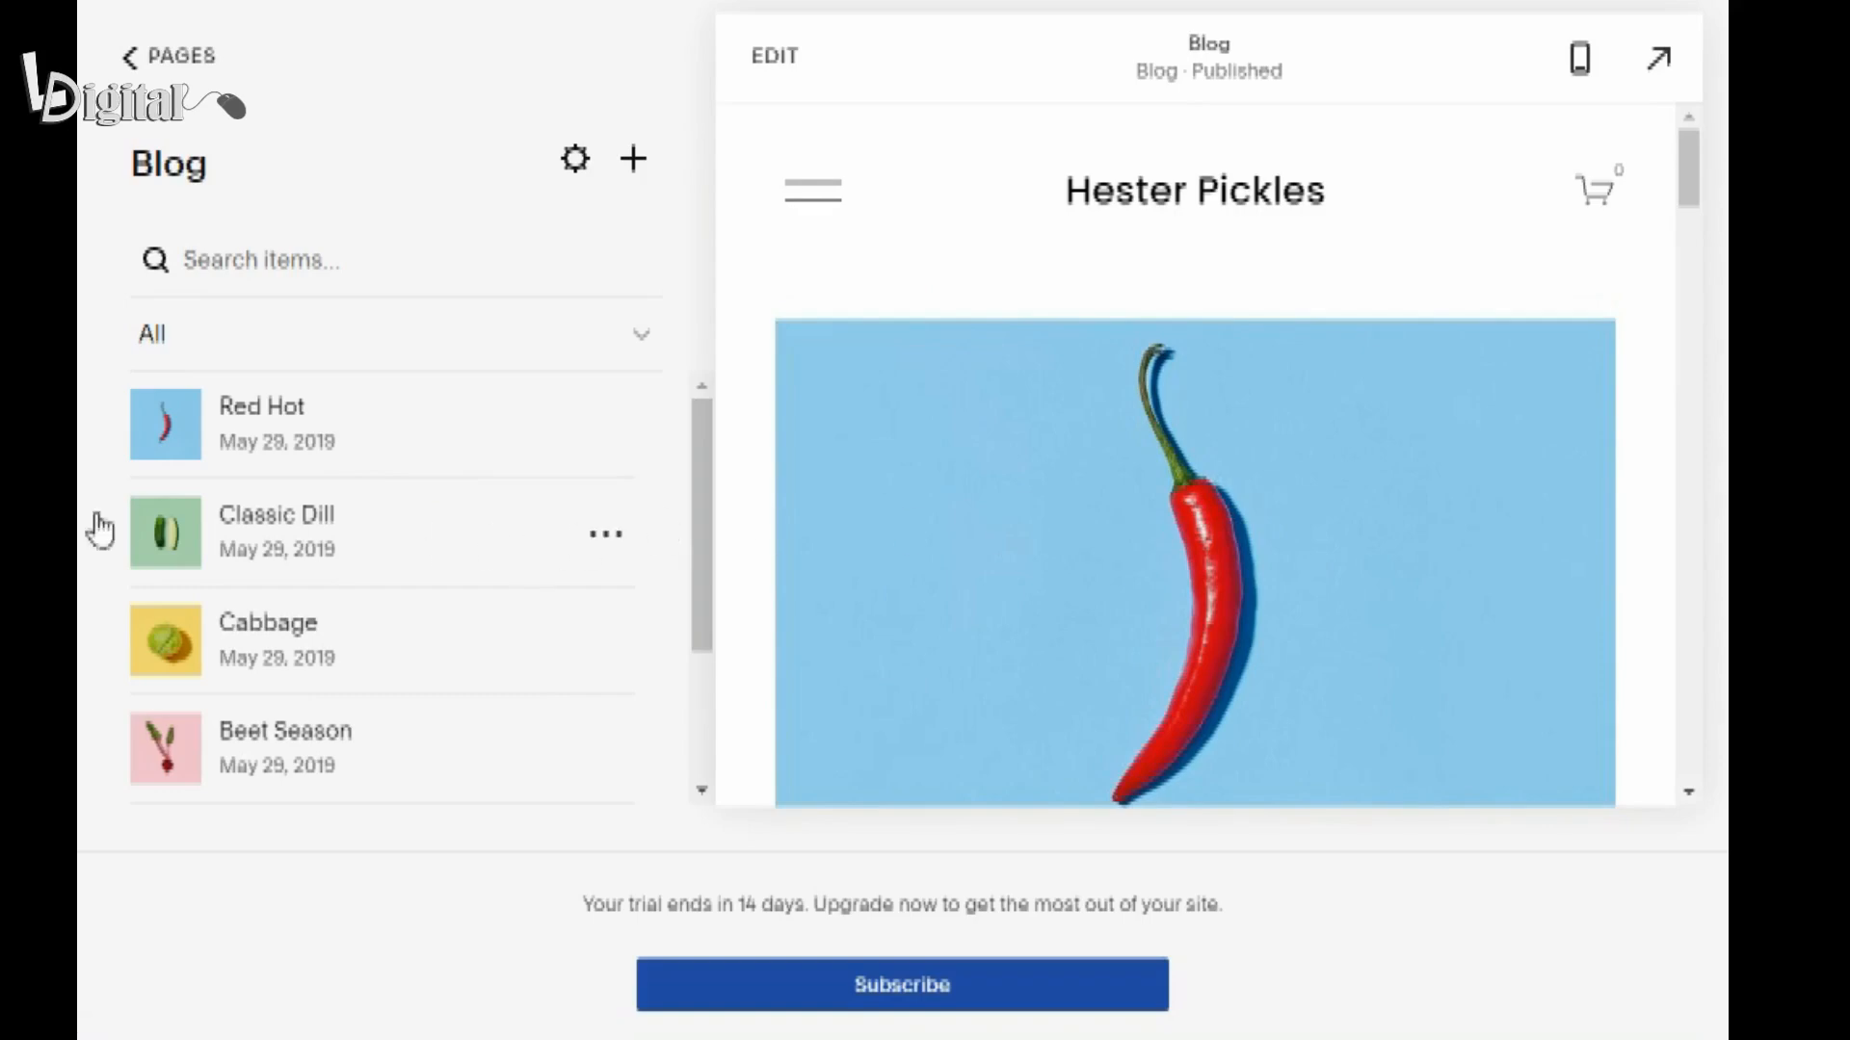
pyautogui.click(253, 424)
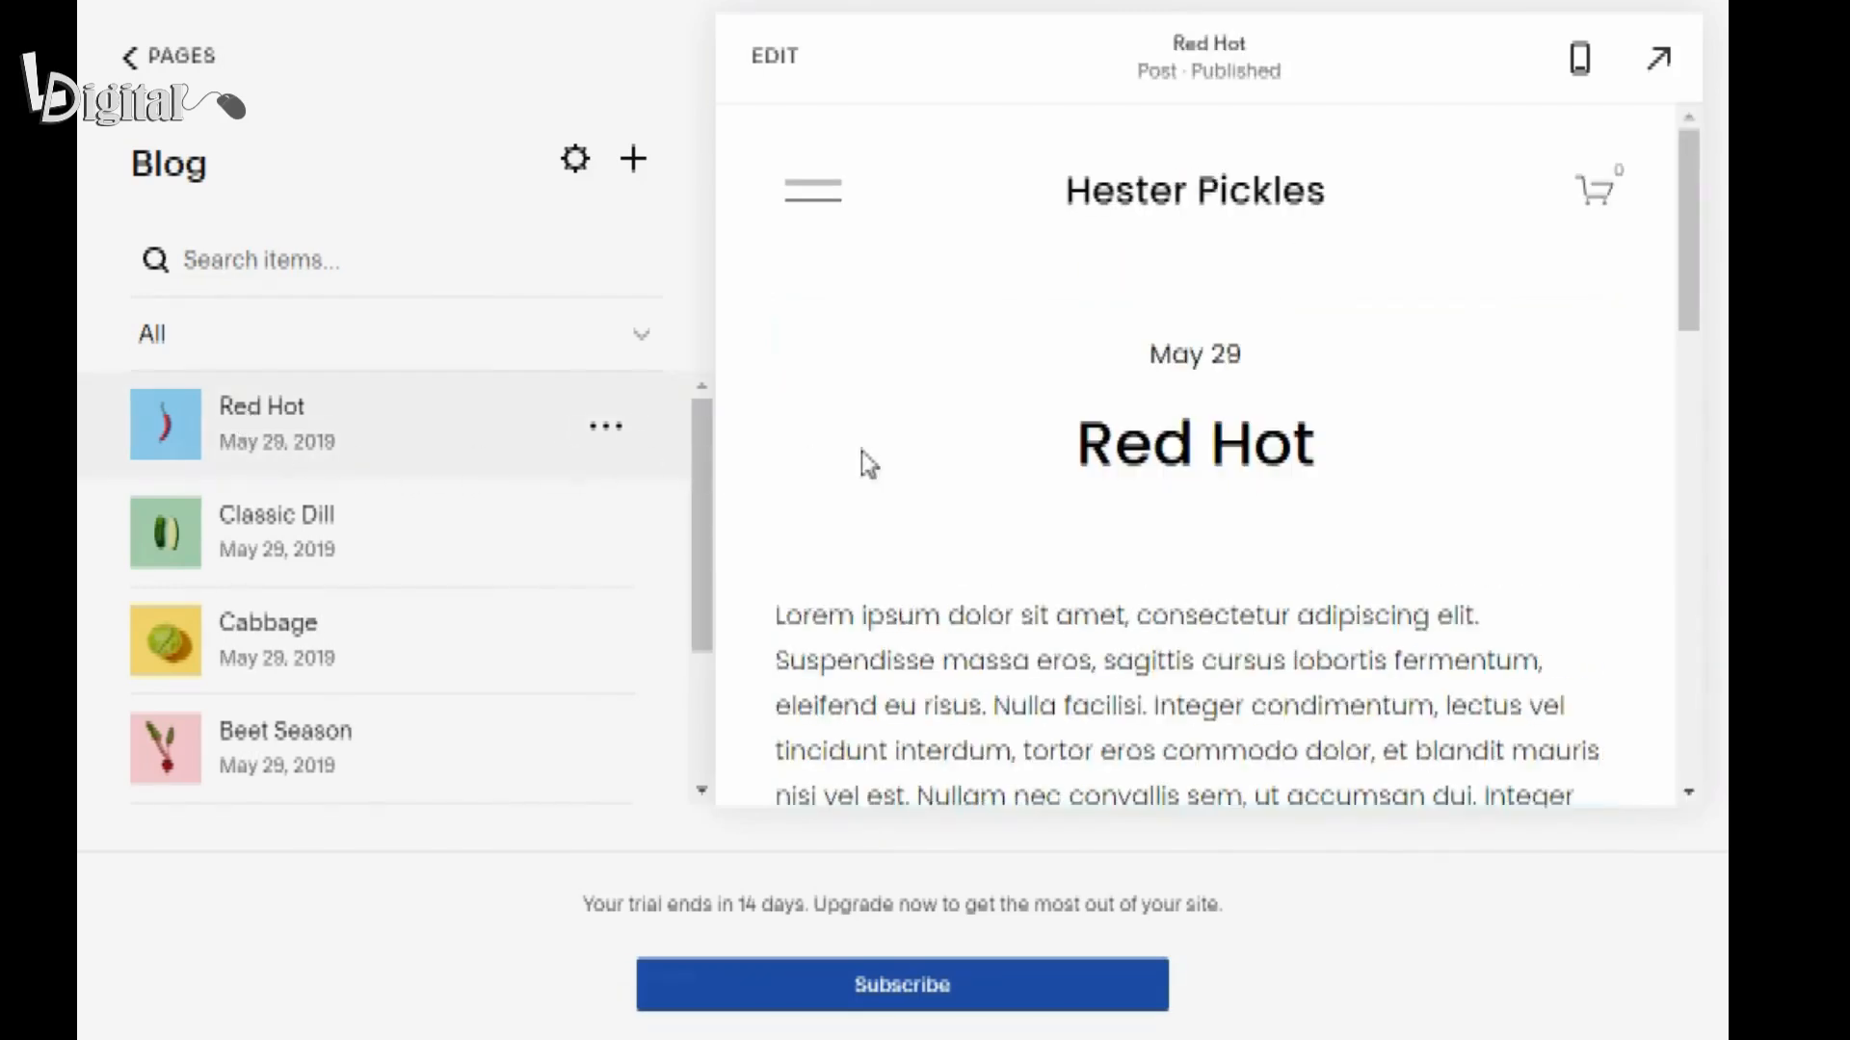
pyautogui.click(782, 69)
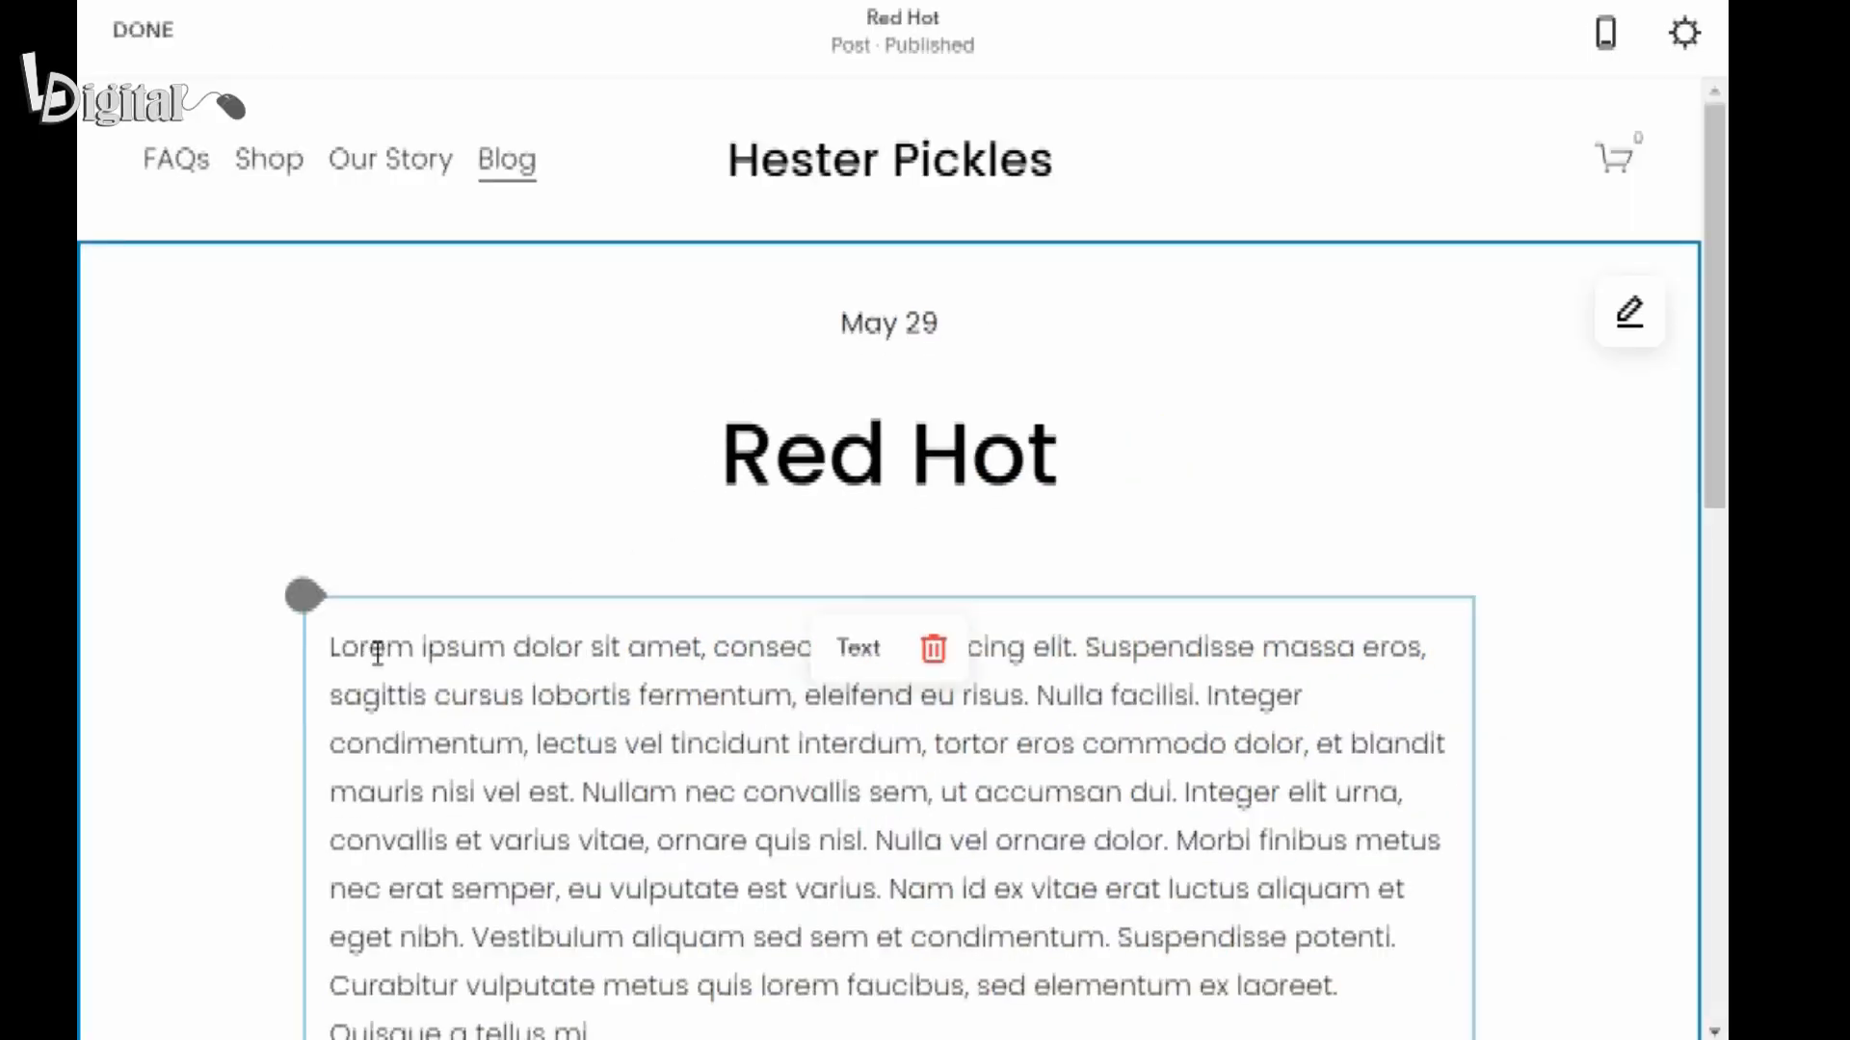
# Insert an image block above the post's body text, using the first free stock photo from a search for "pickle".
pyautogui.click(305, 606)
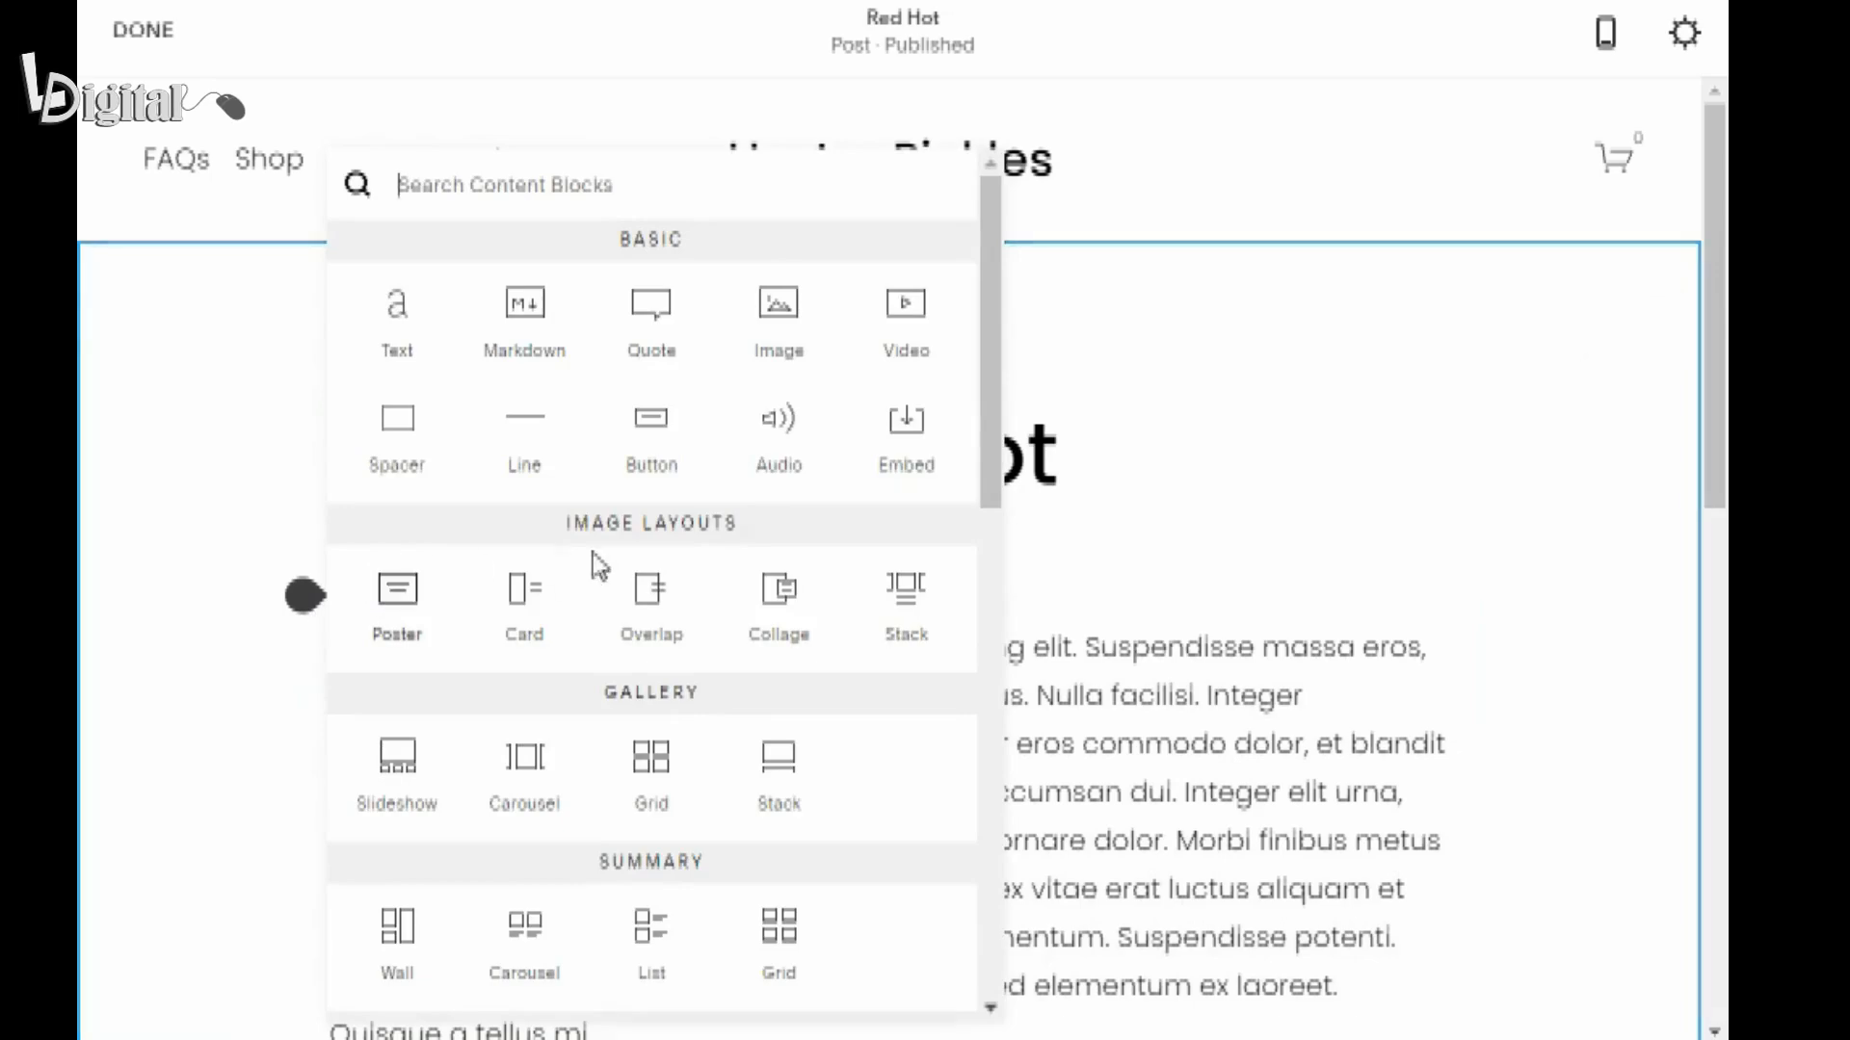
pyautogui.click(782, 339)
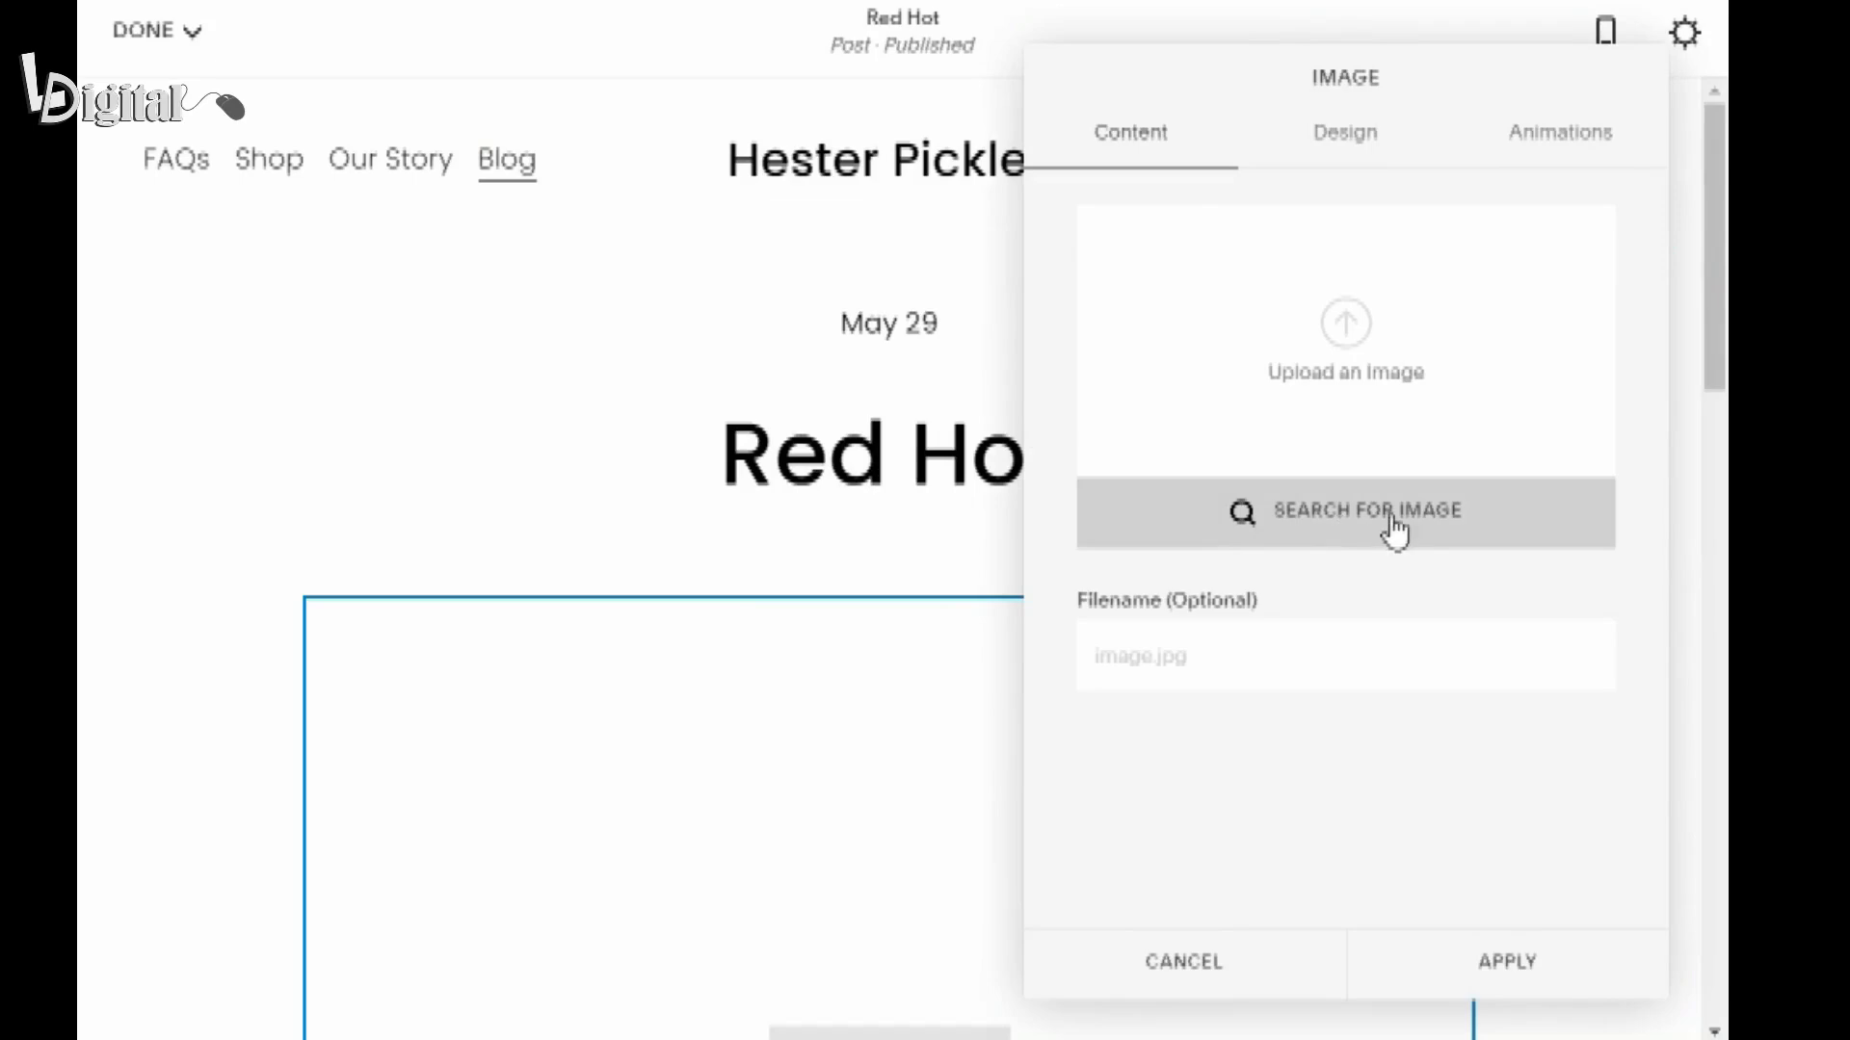
pyautogui.click(1250, 526)
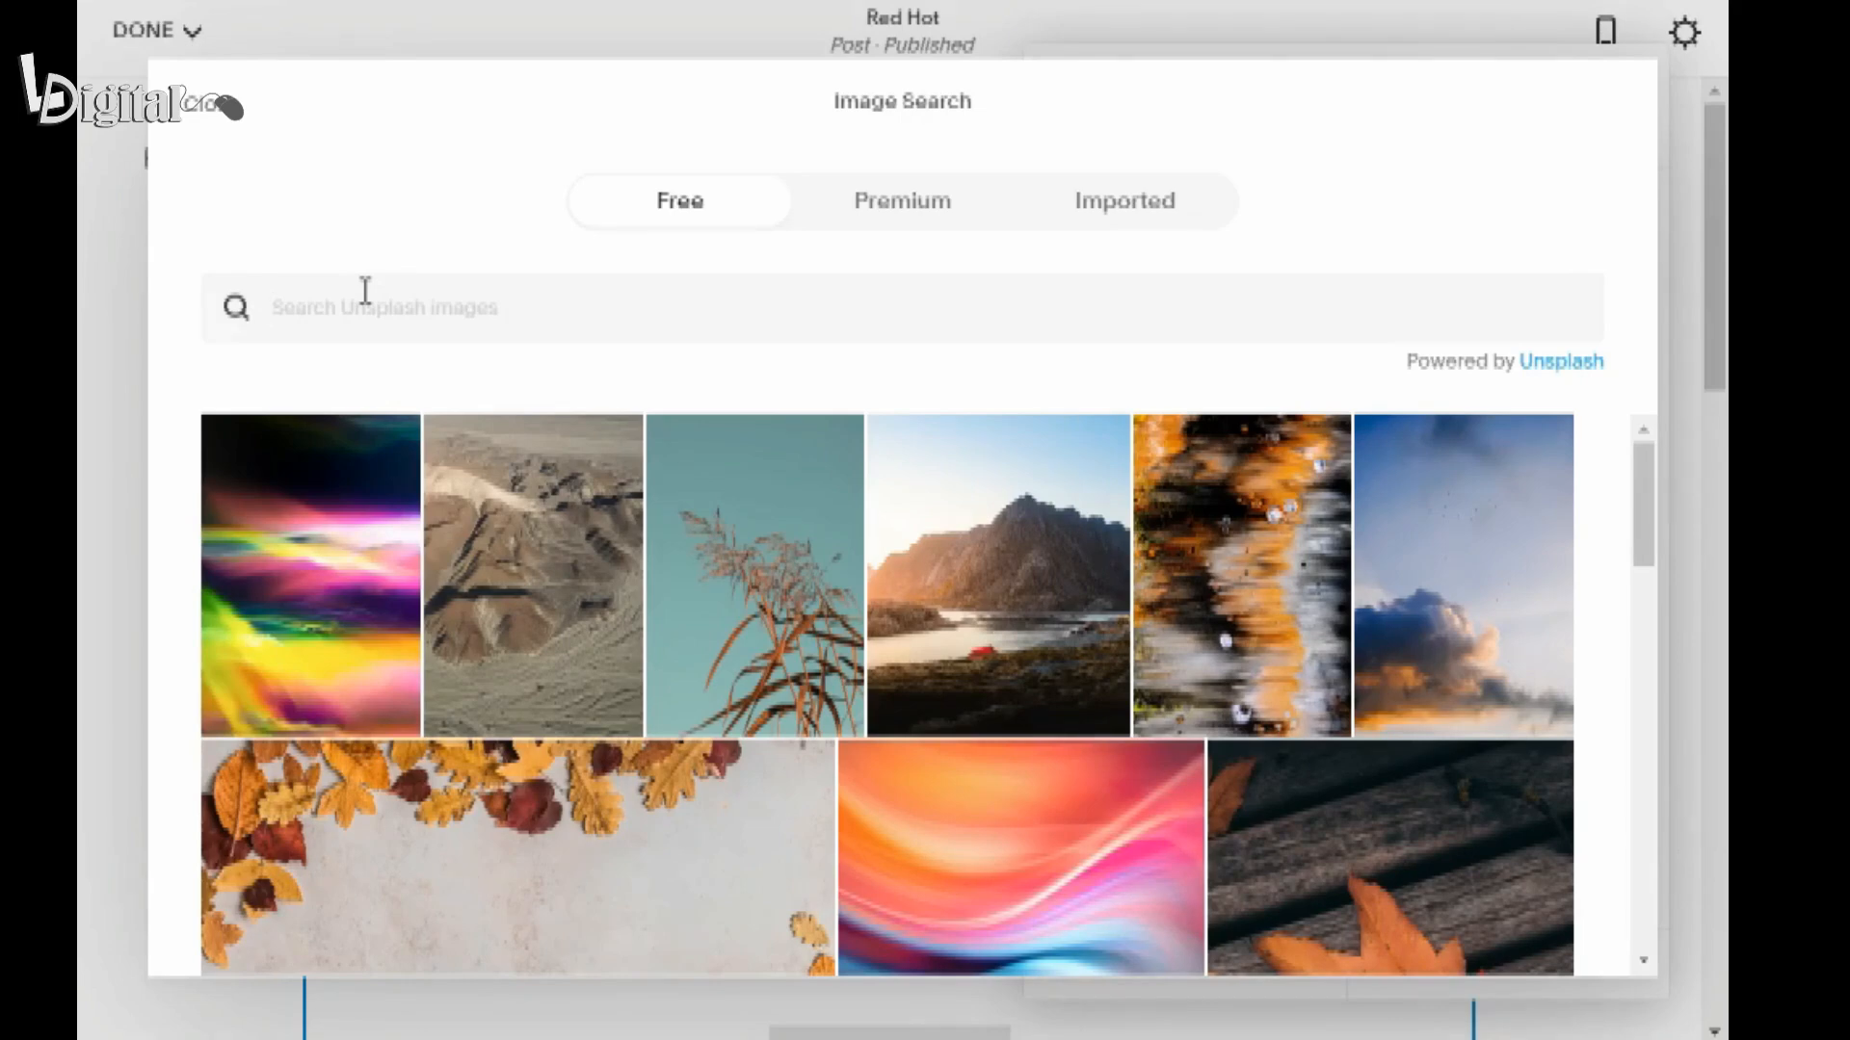
pyautogui.write('pickle')
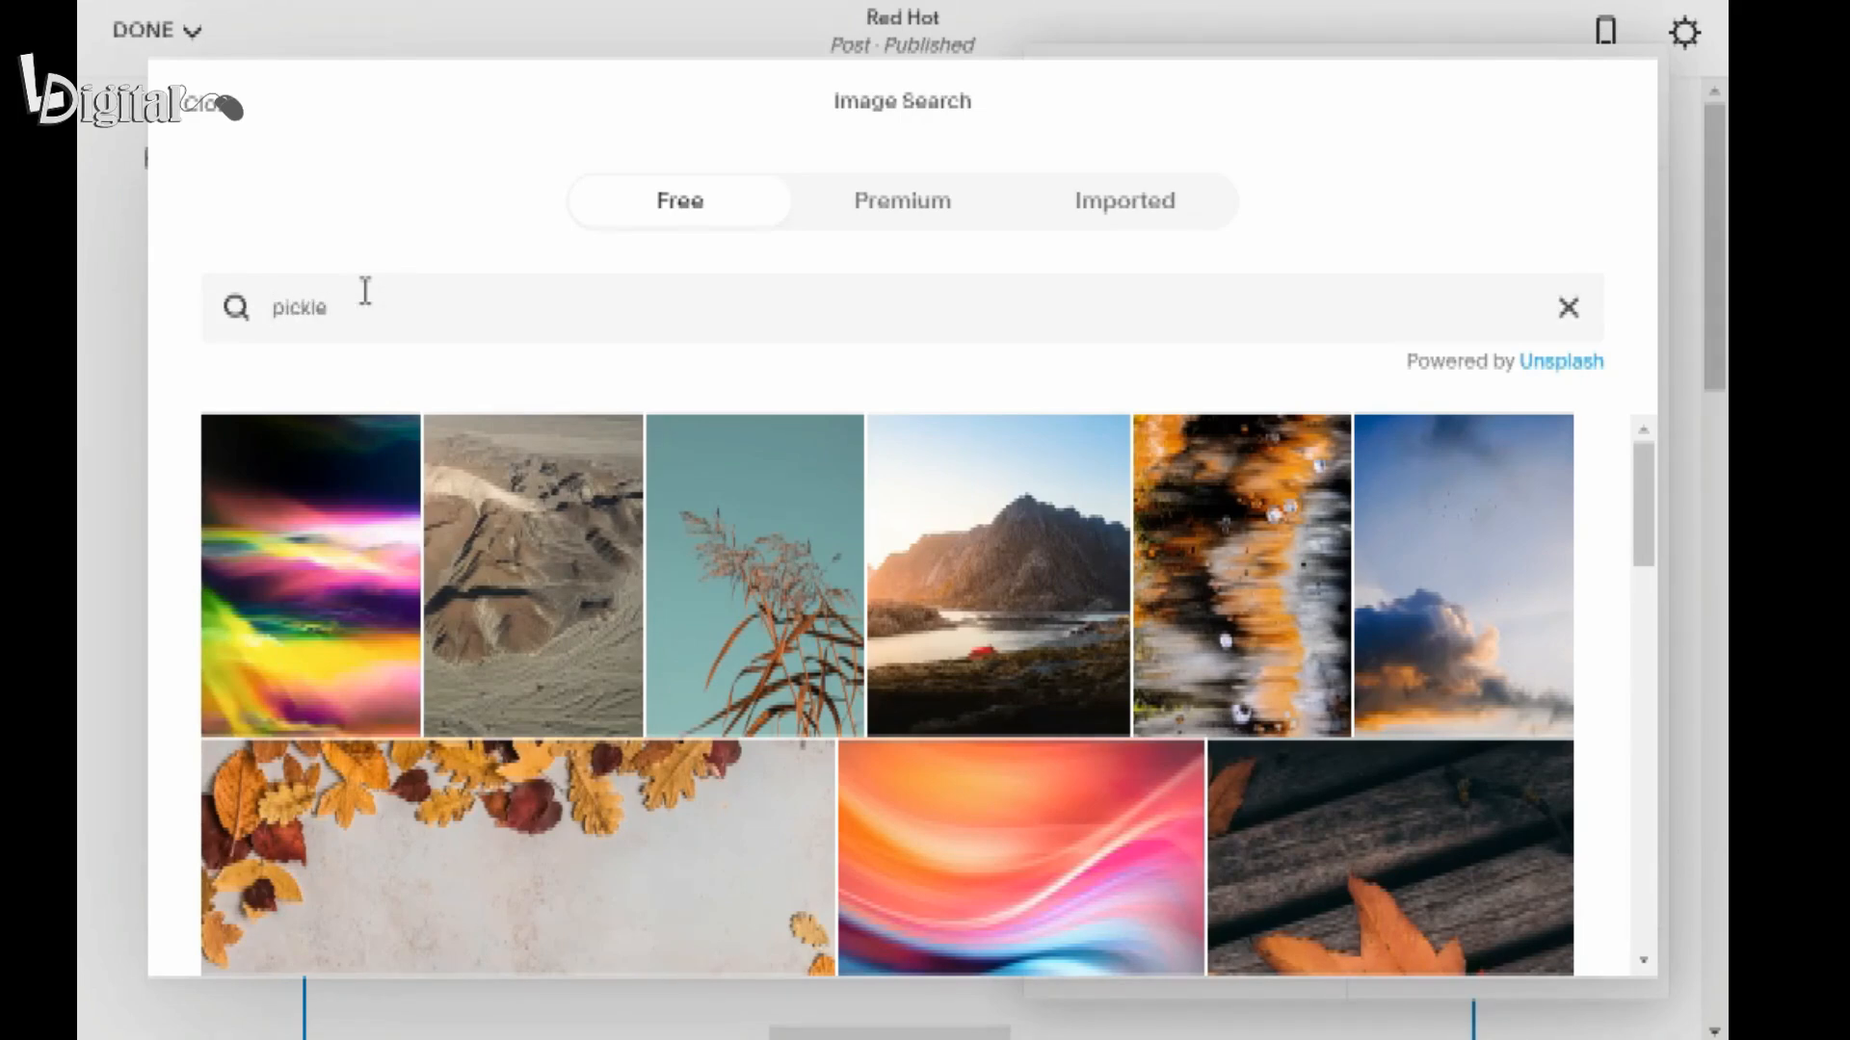
pyautogui.press('Return')
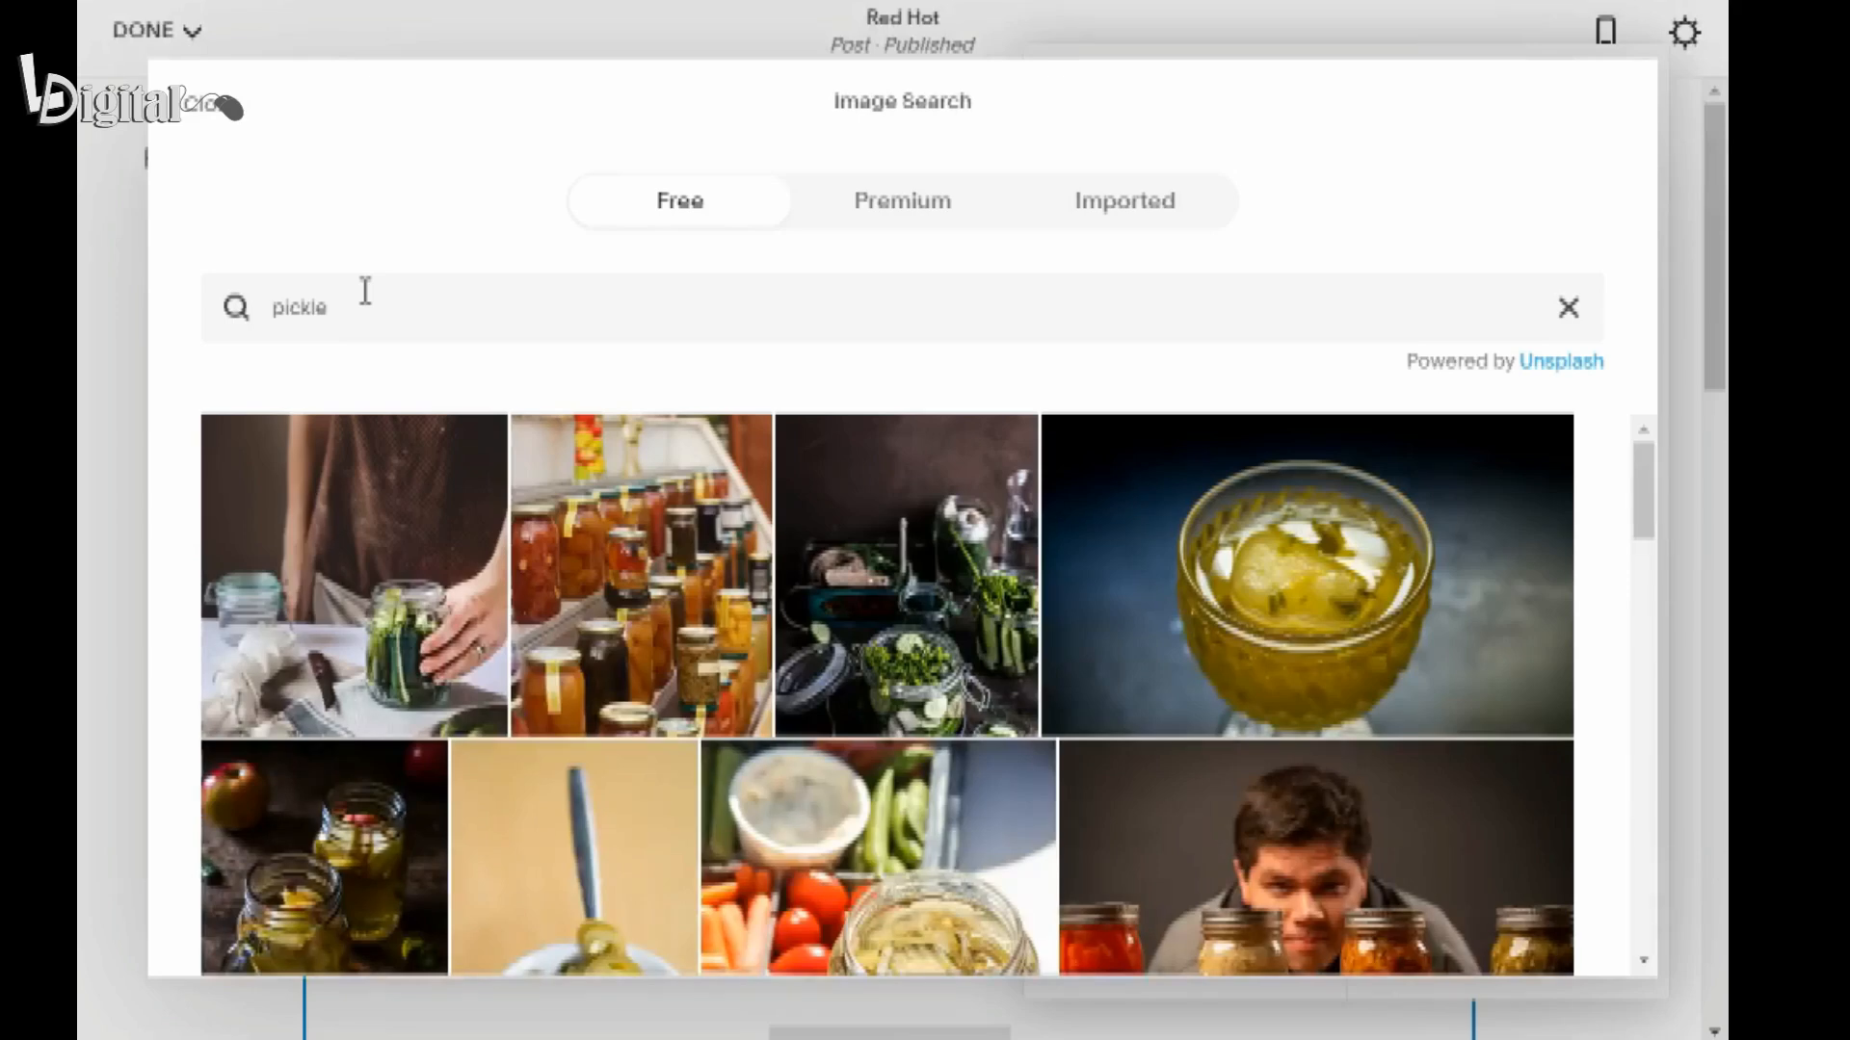
pyautogui.moveTo(354, 639)
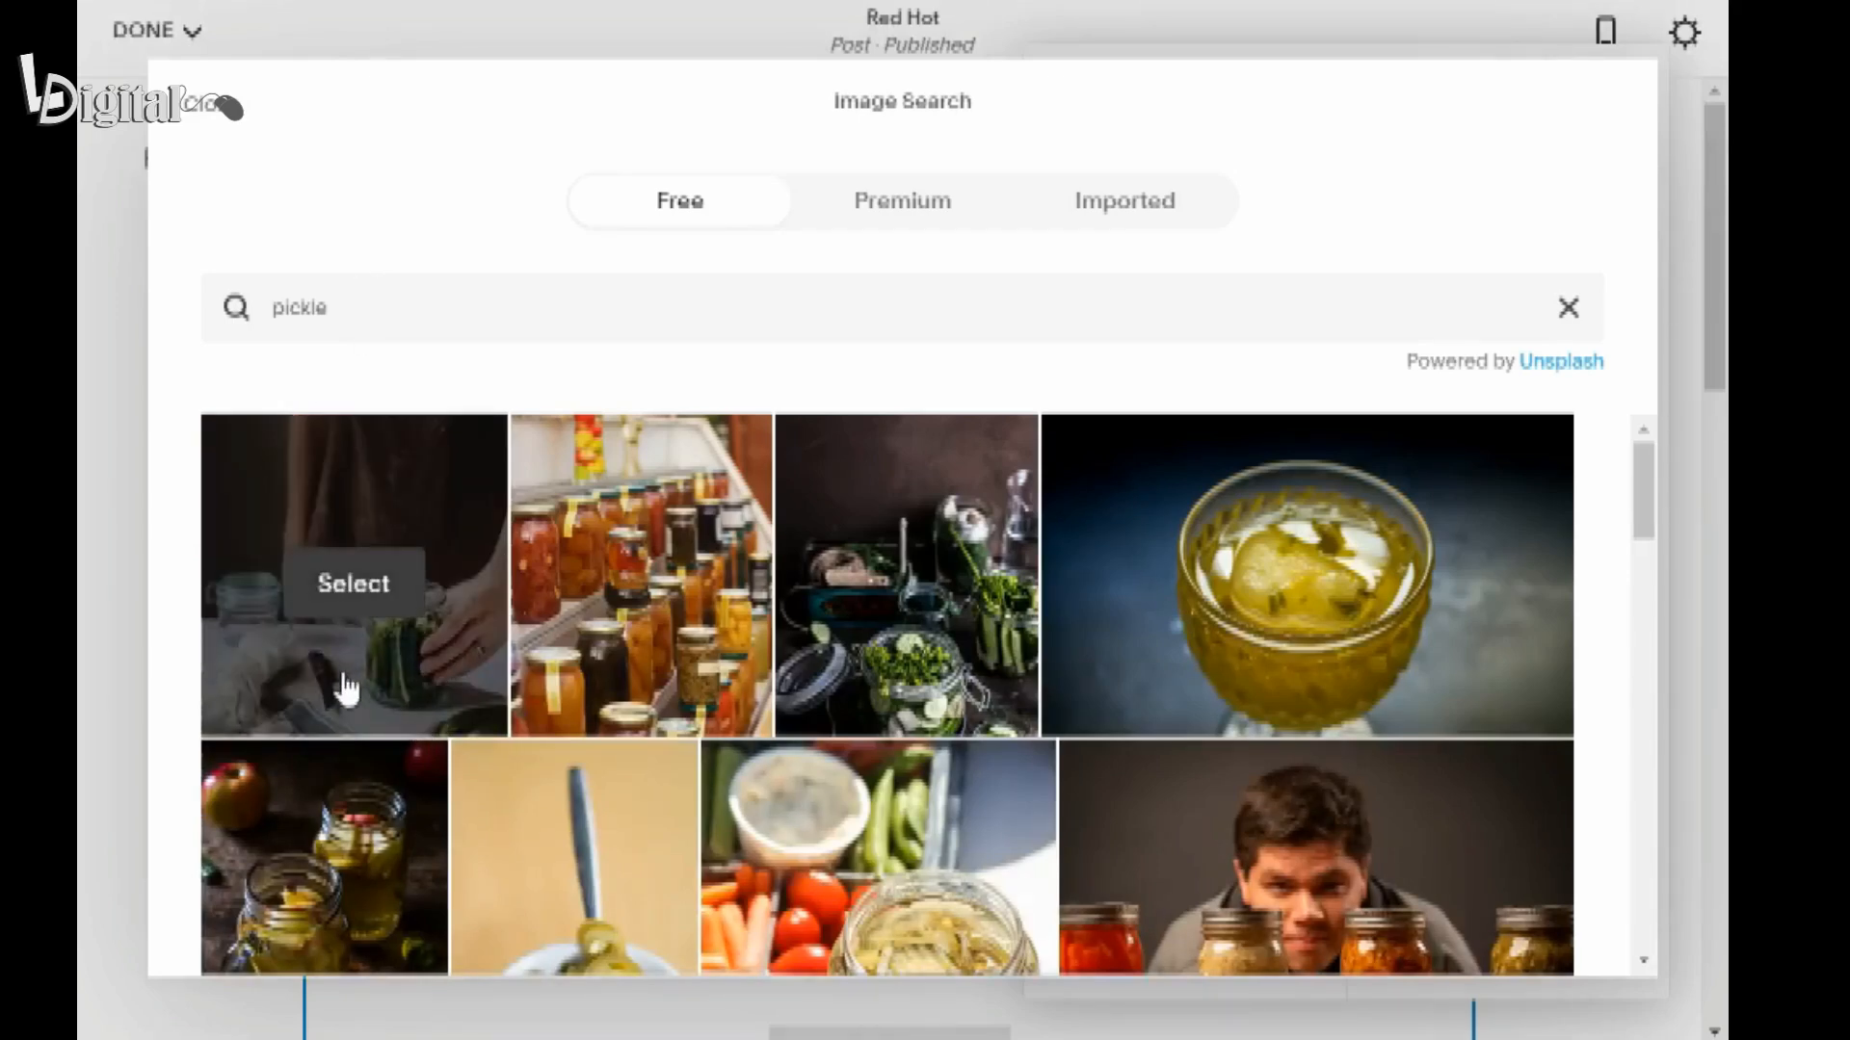
pyautogui.click(341, 596)
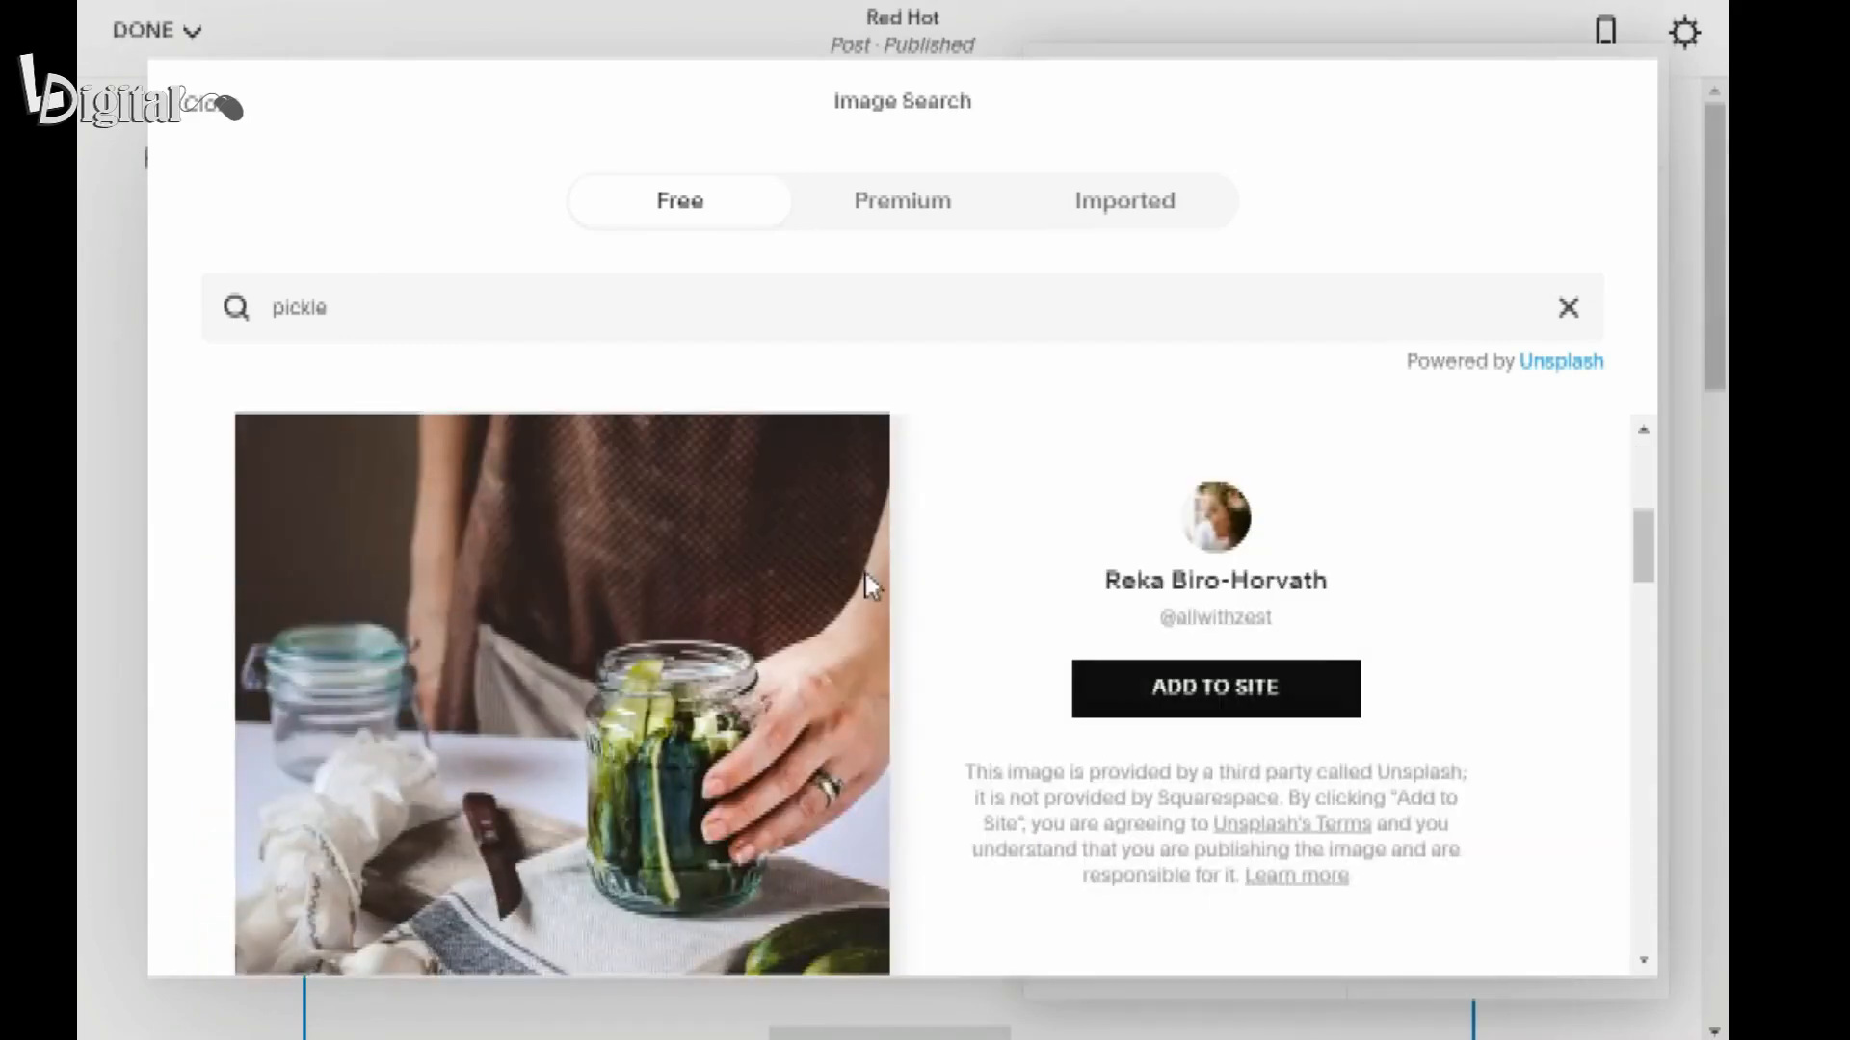
pyautogui.click(1204, 693)
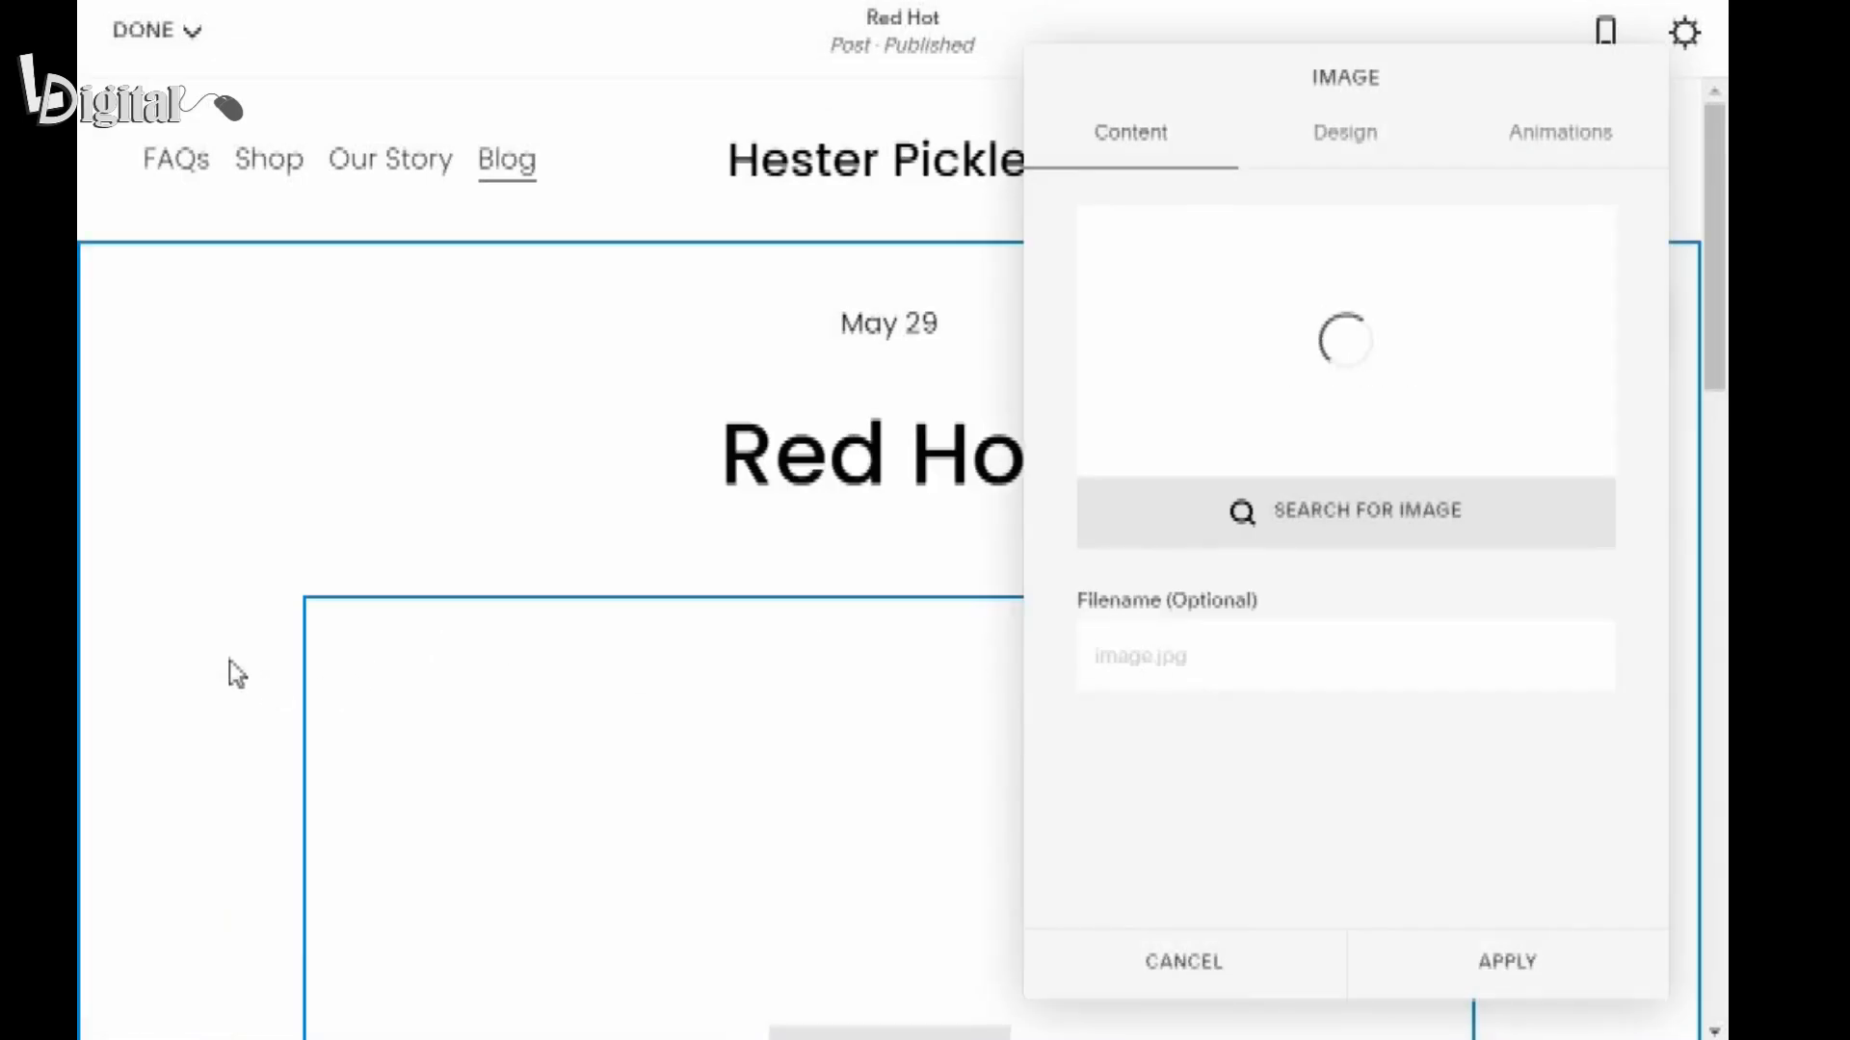
# Add the caption "Our pickle brining process" below the inserted image.
pyautogui.scroll(-2, 376, 651)
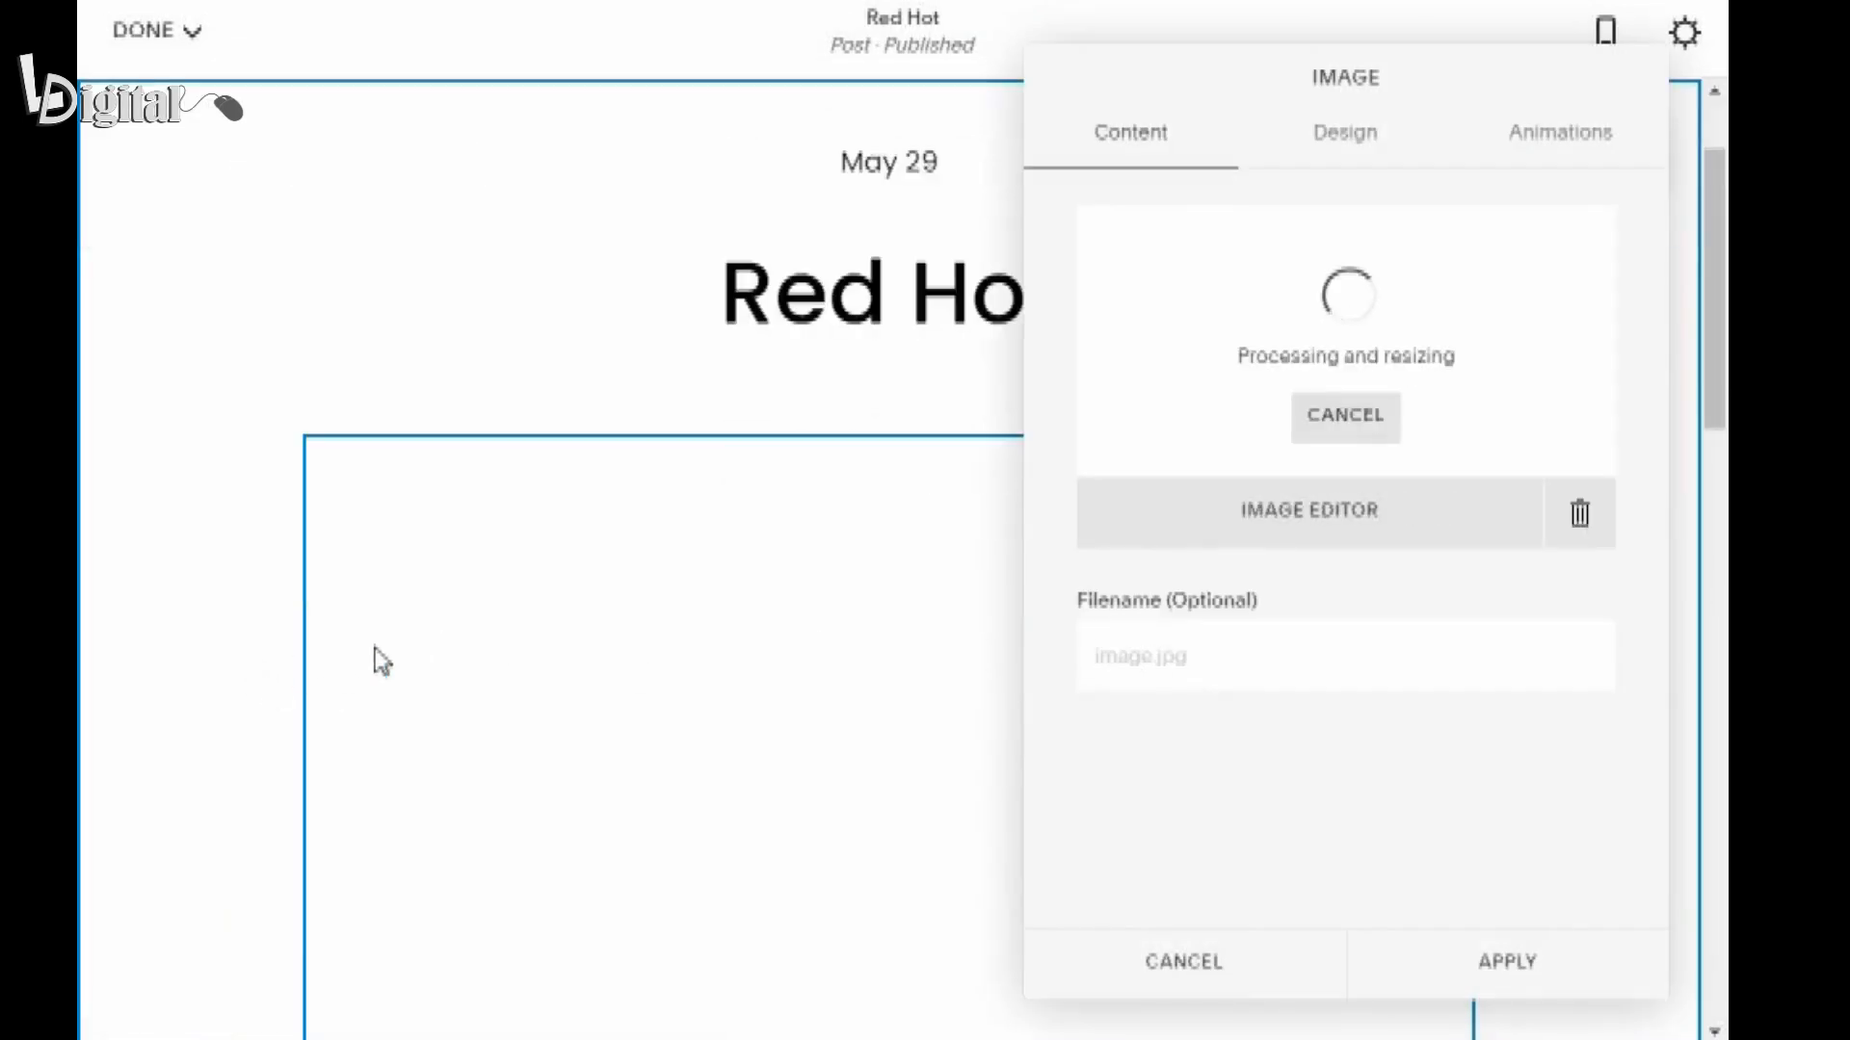
pyautogui.scroll(-2, 376, 652)
pyautogui.scroll(-4, 373, 650)
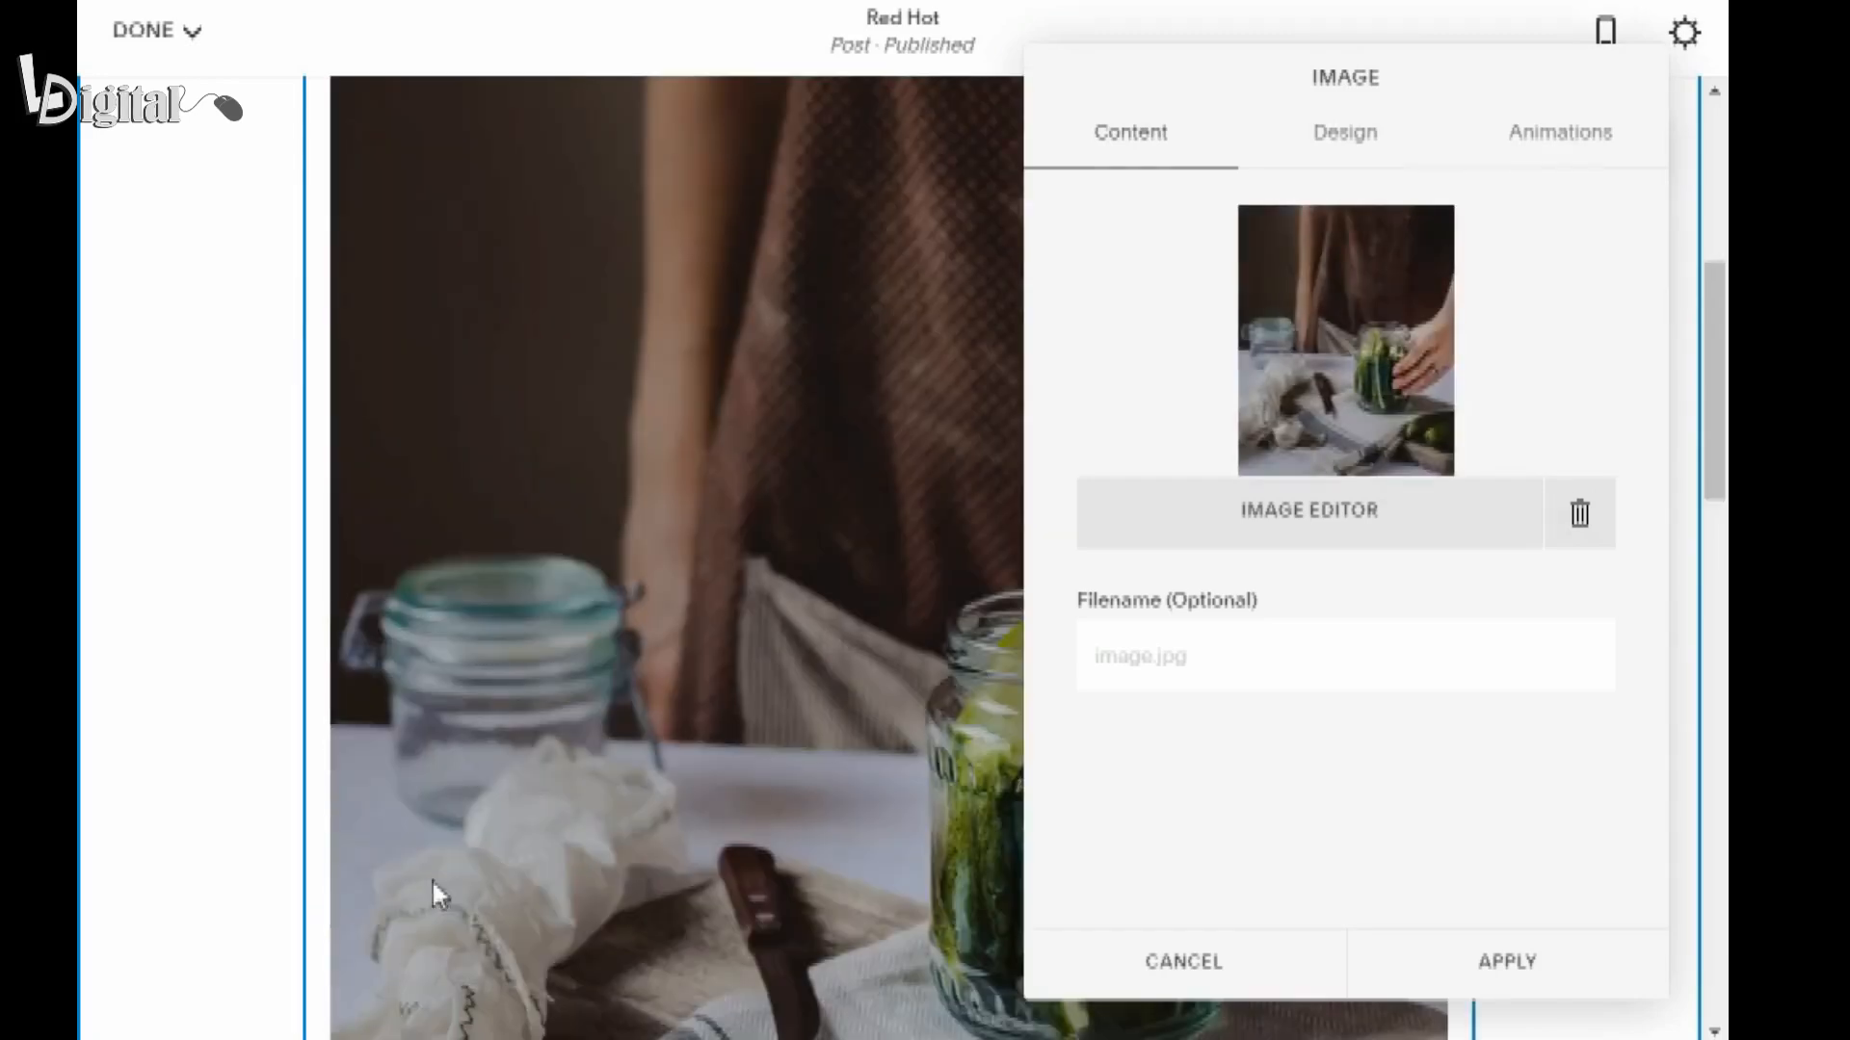
pyautogui.scroll(-8, 432, 879)
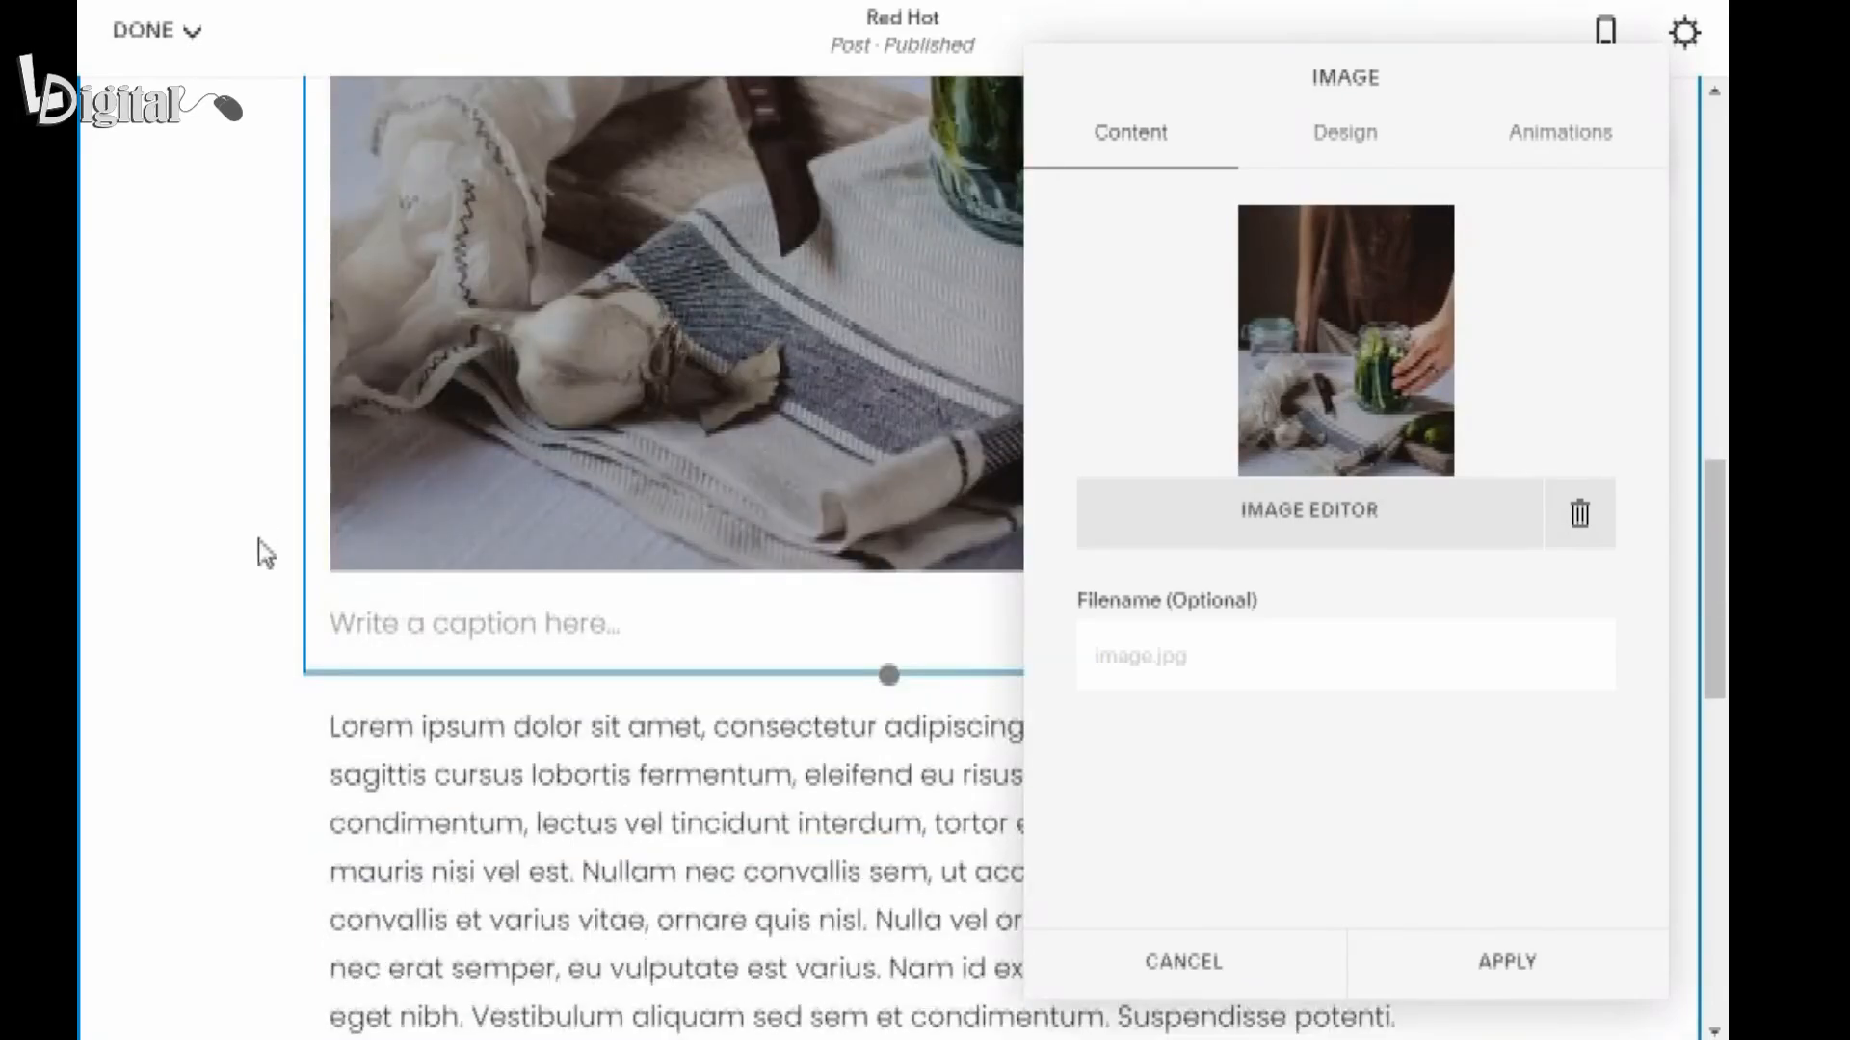
pyautogui.click(432, 631)
pyautogui.write('O')
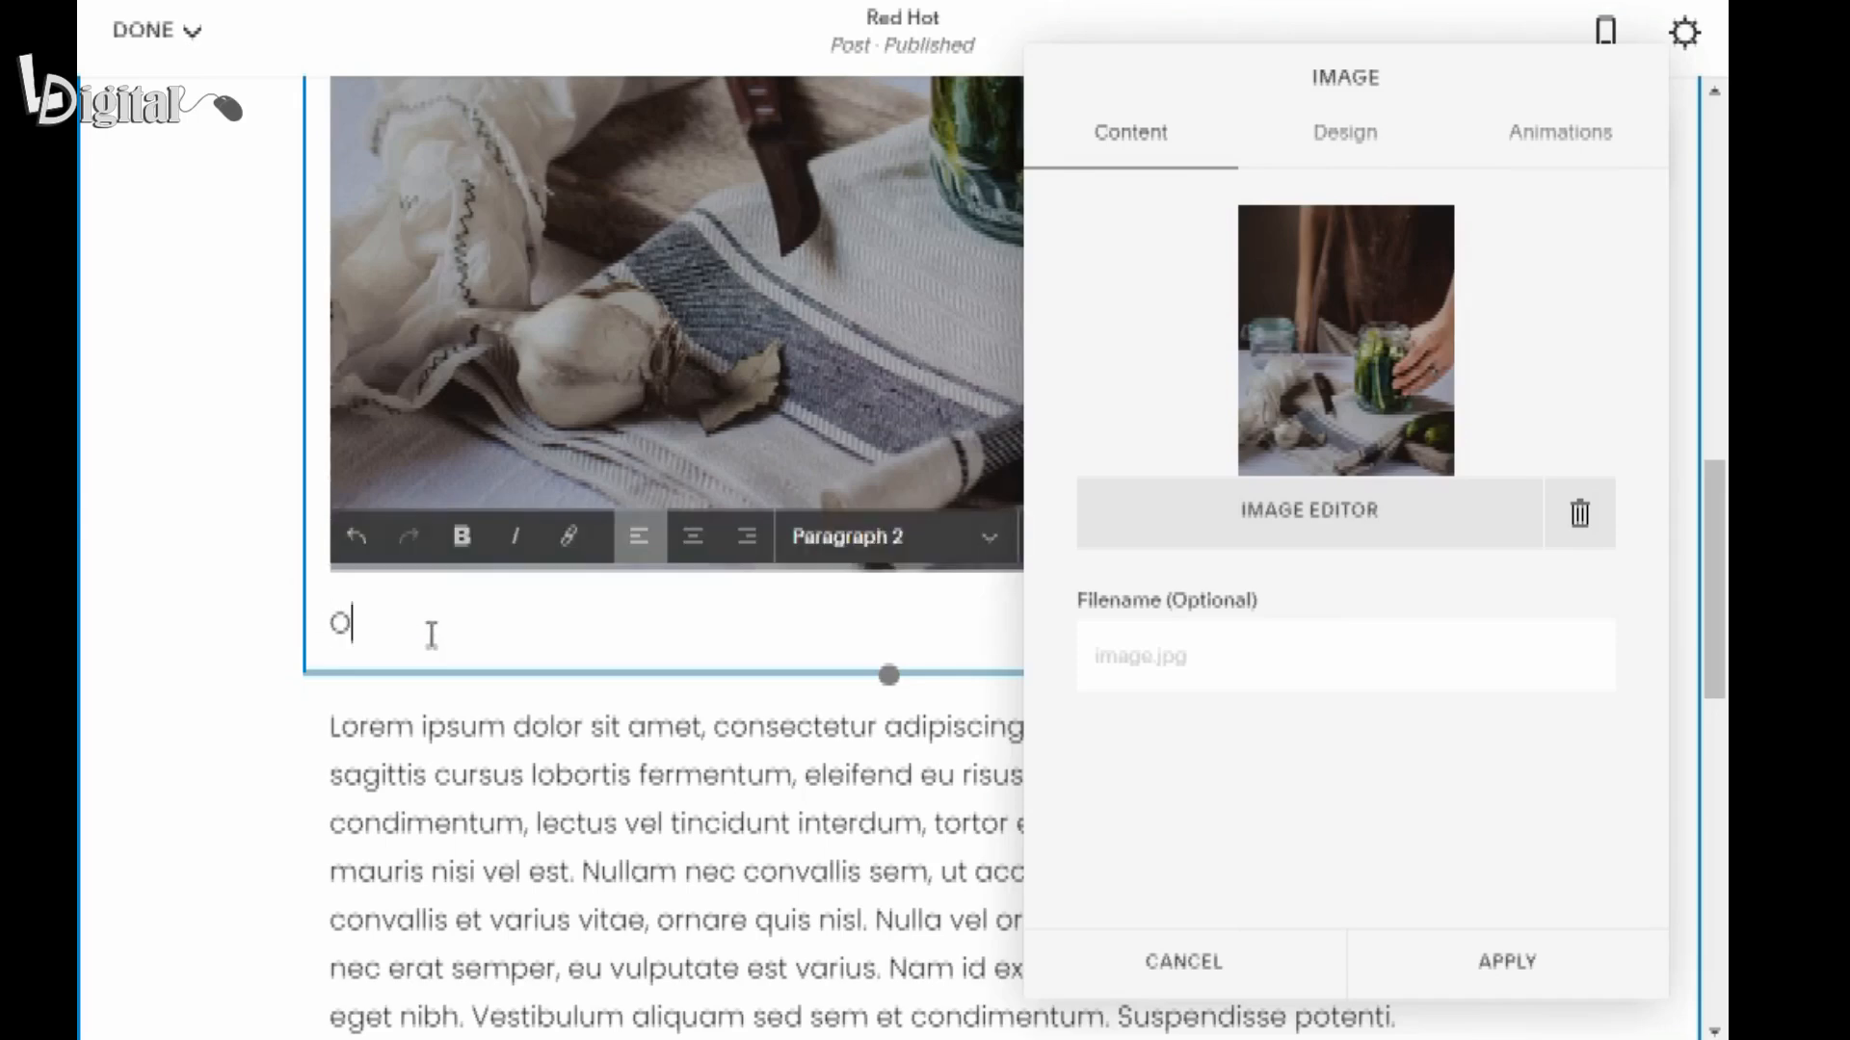
pyautogui.write('ur pickle brining process')
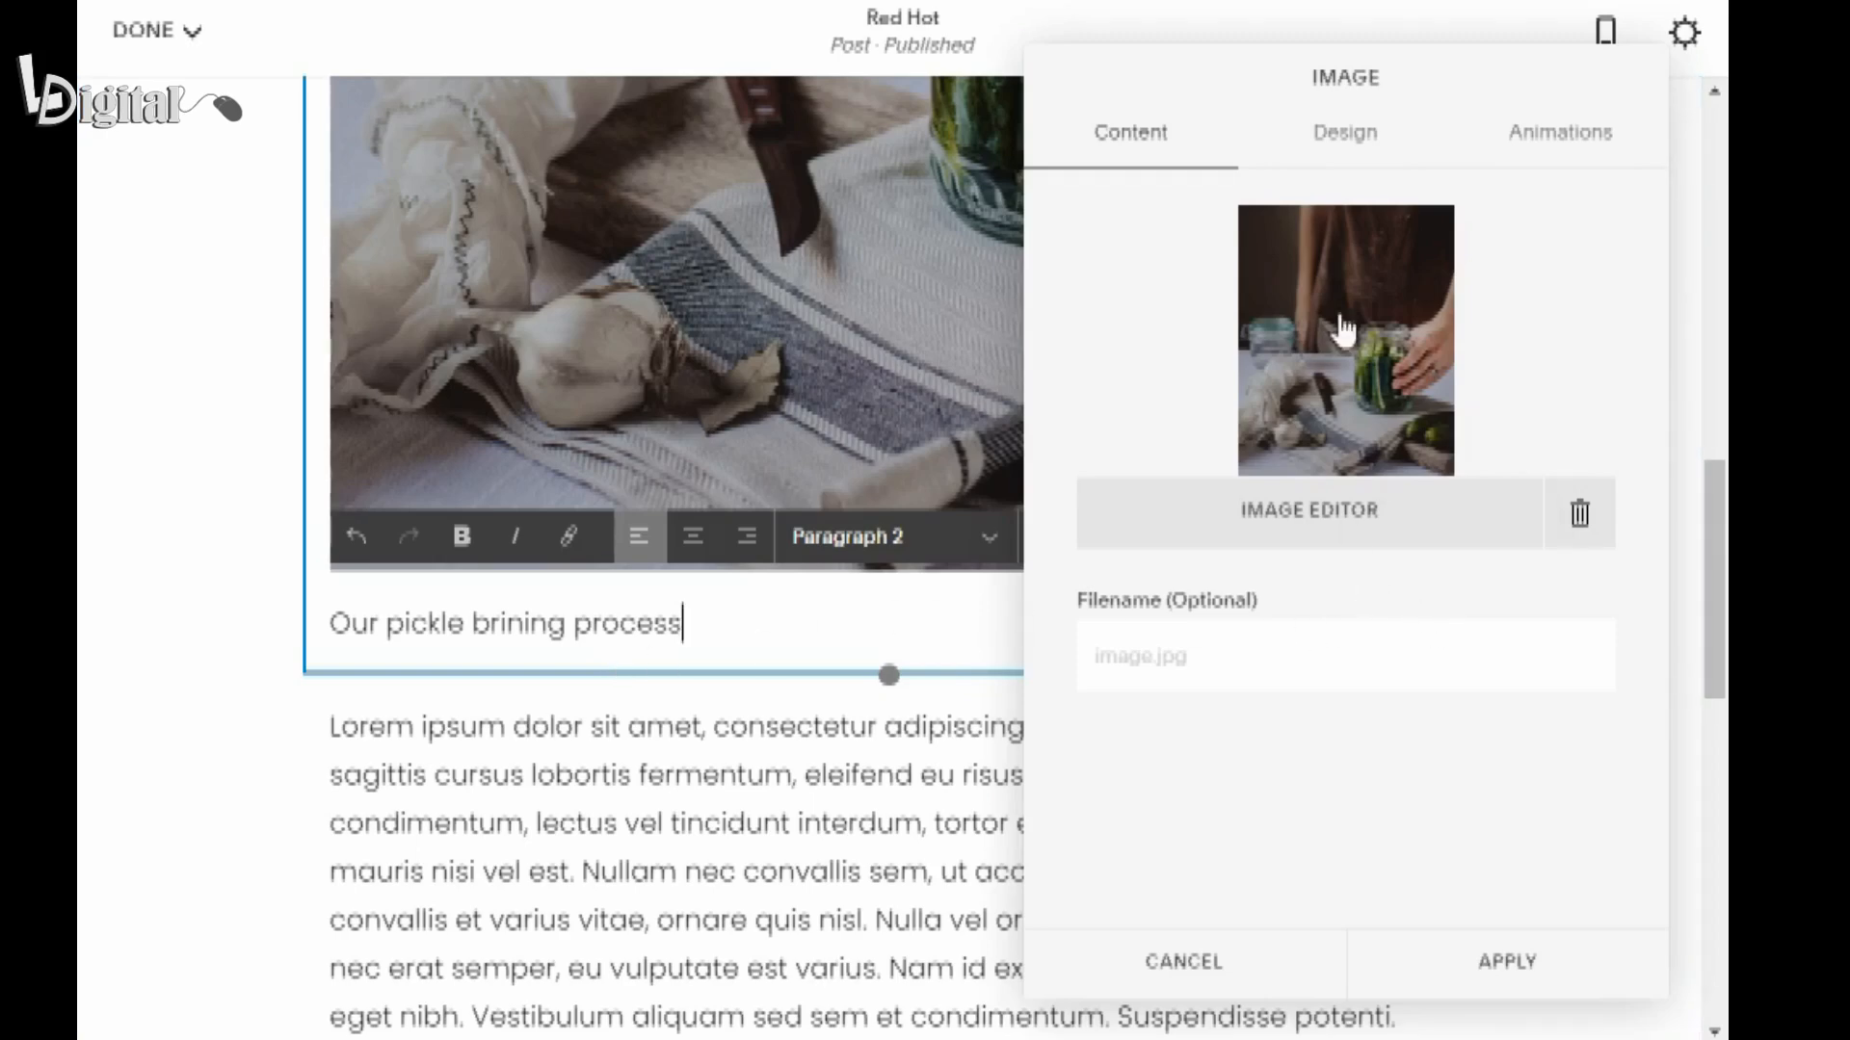
# Set the image block's caption option to Do Not Display Caption.
pyautogui.click(1341, 155)
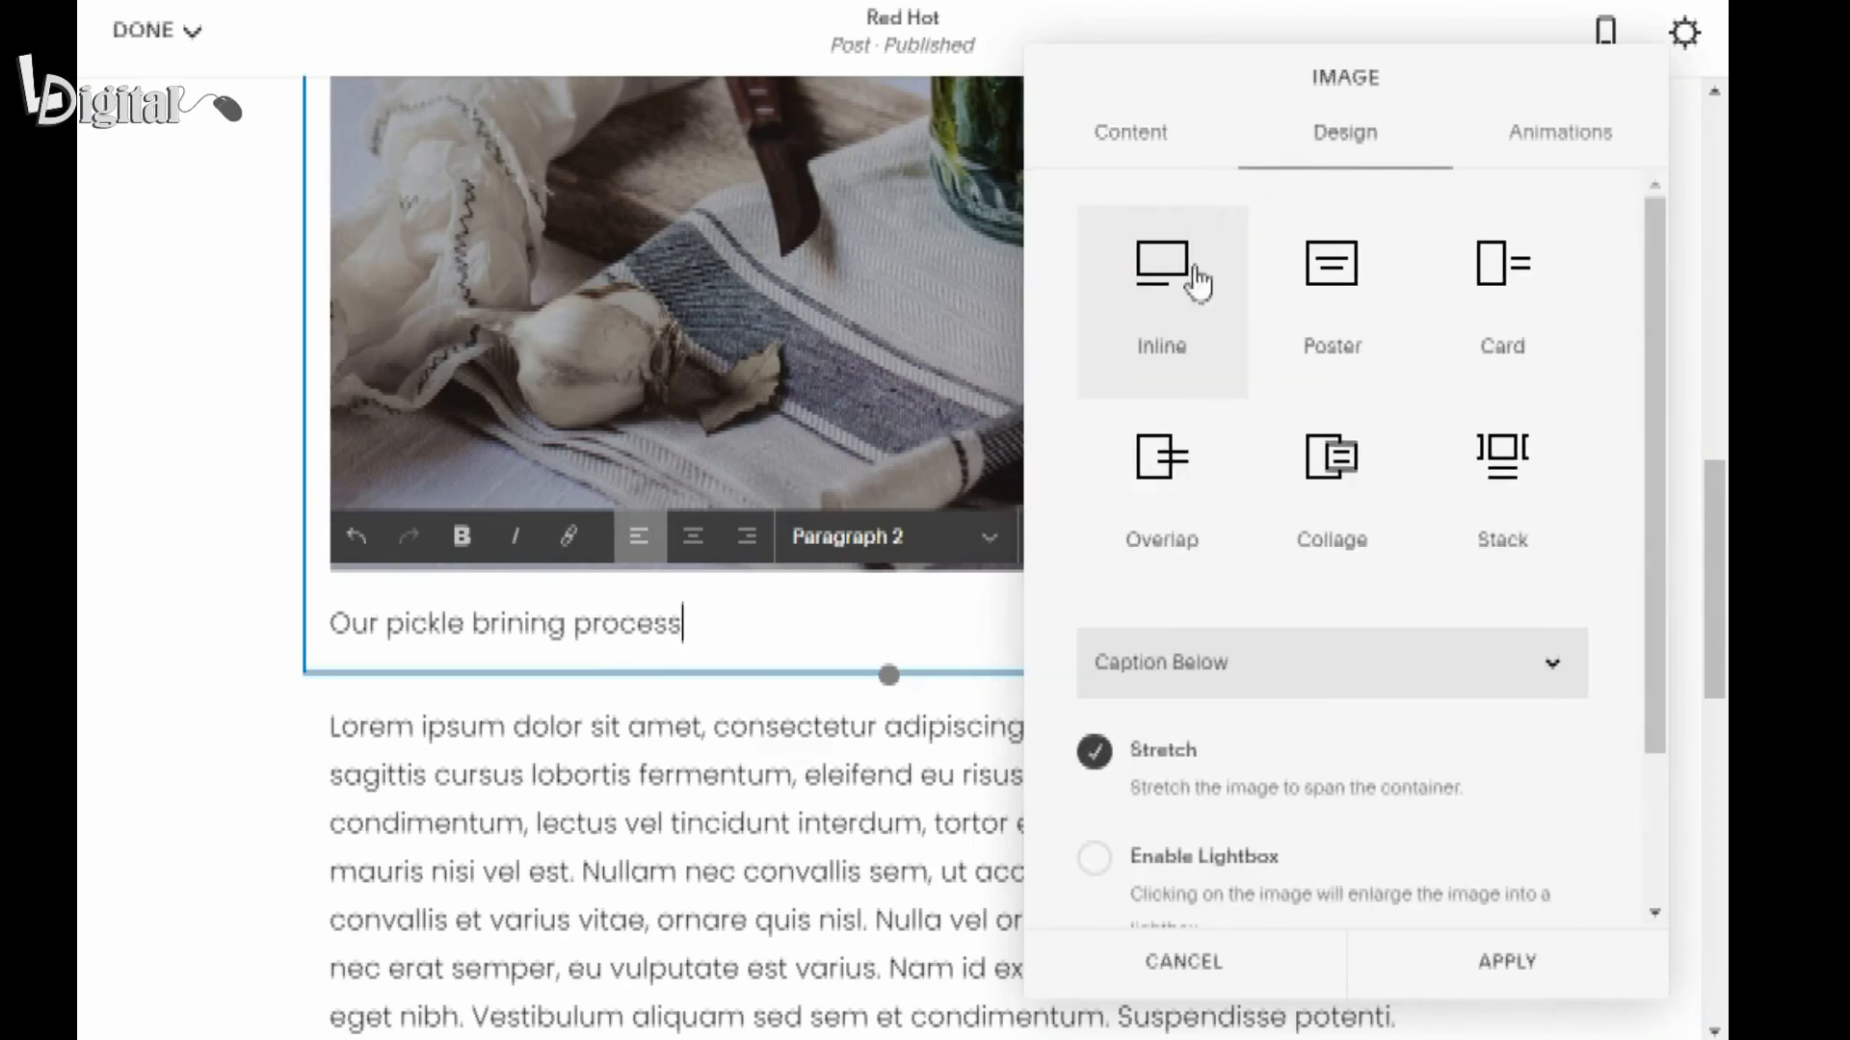
pyautogui.scroll(-2, 1252, 704)
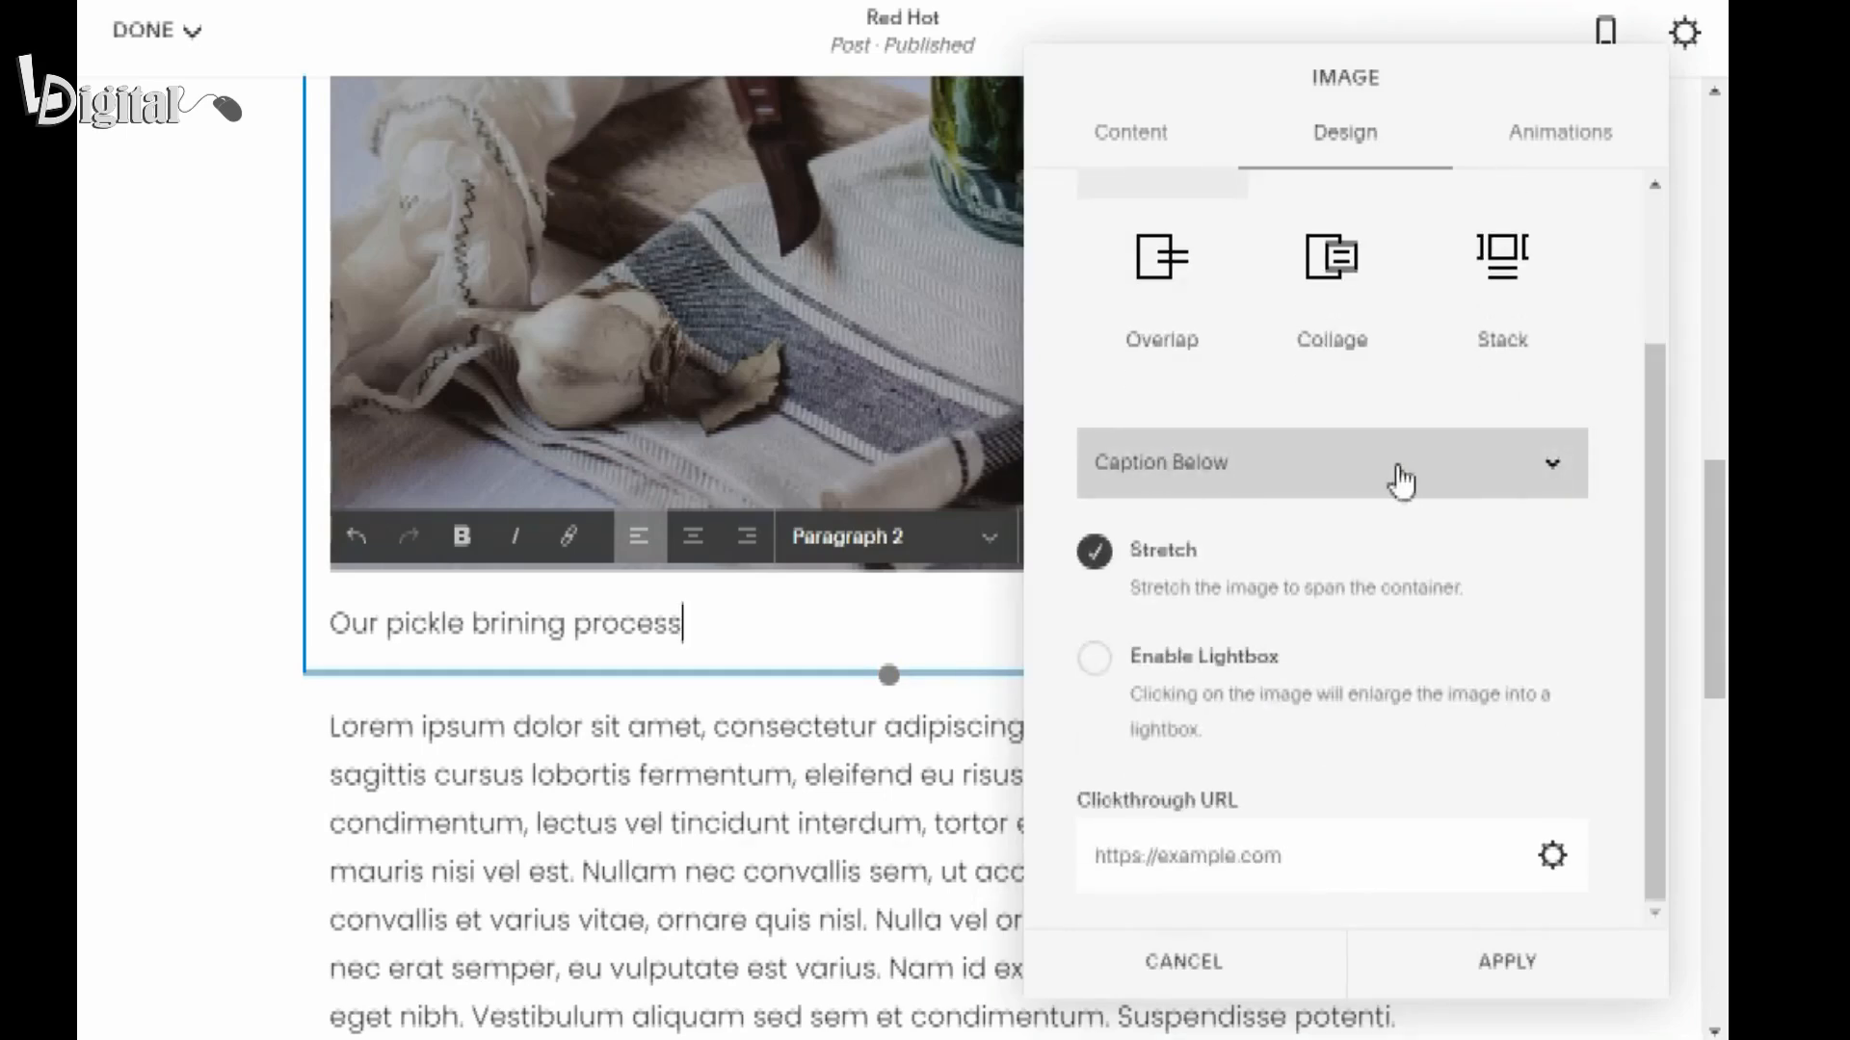
pyautogui.click(1544, 481)
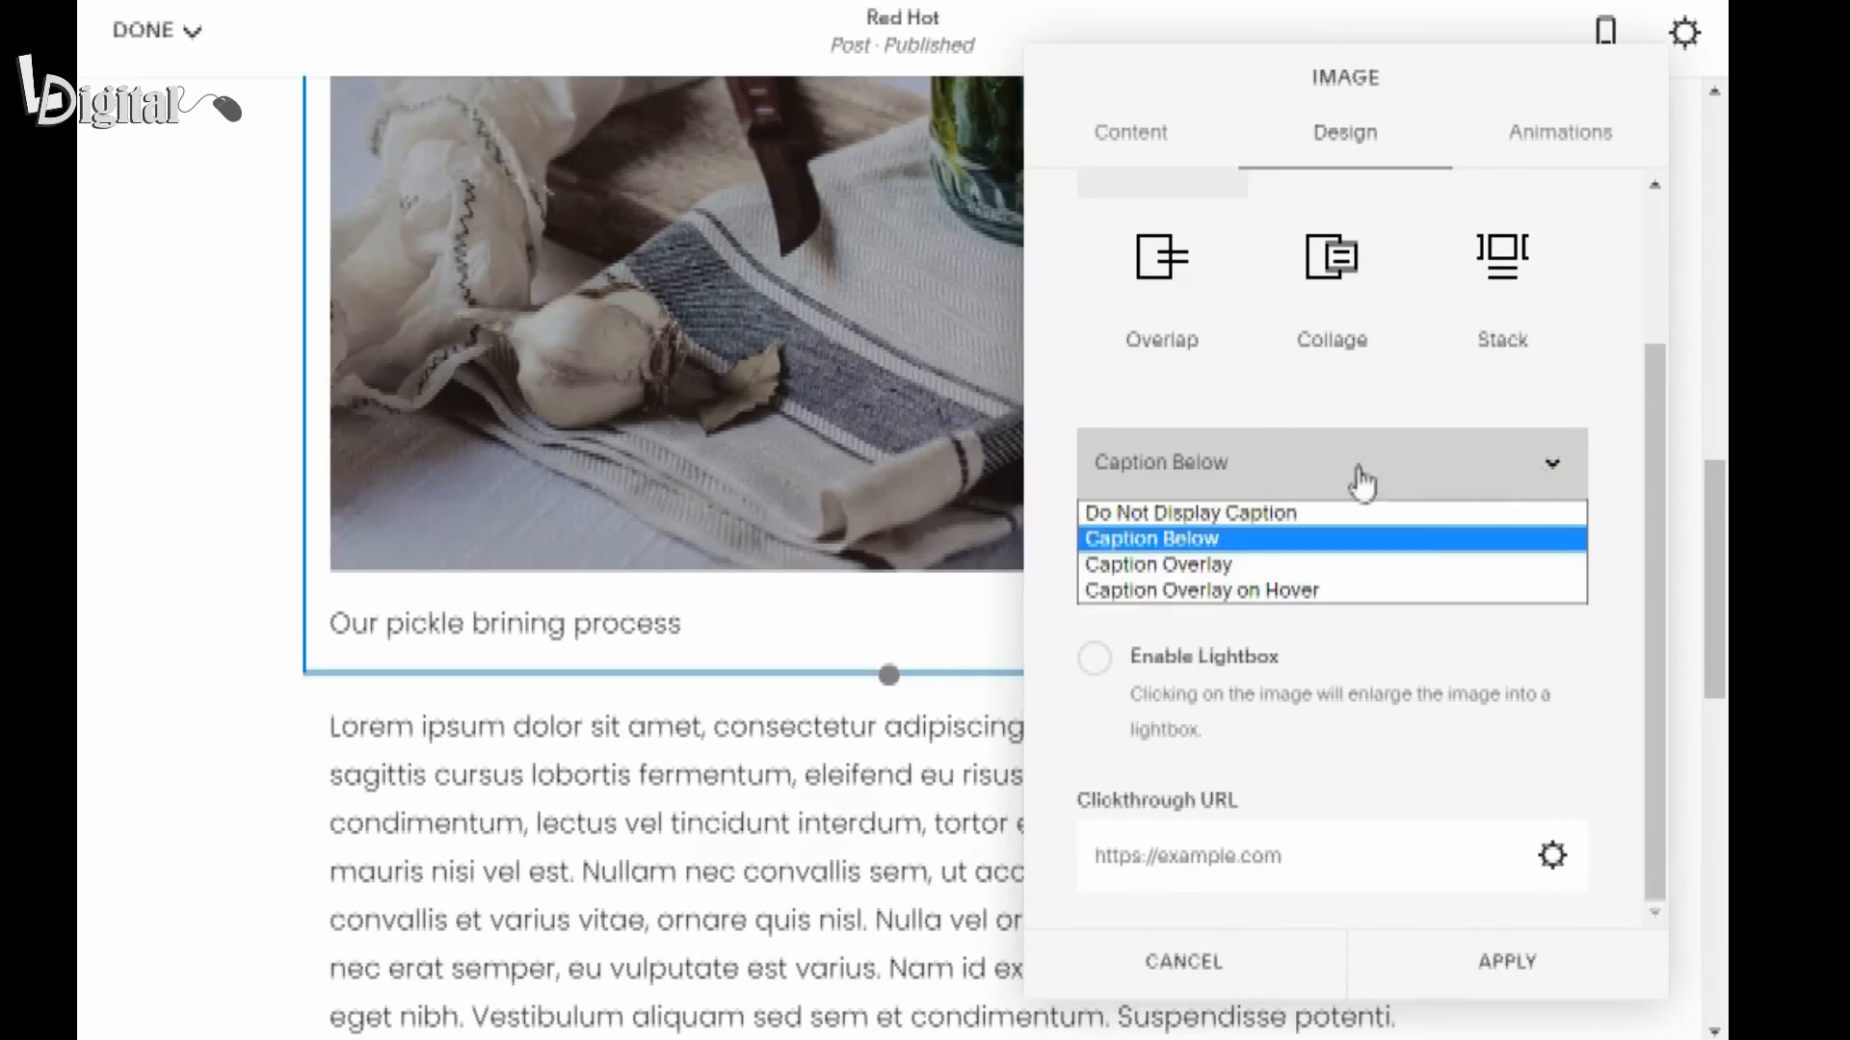
pyautogui.click(1137, 511)
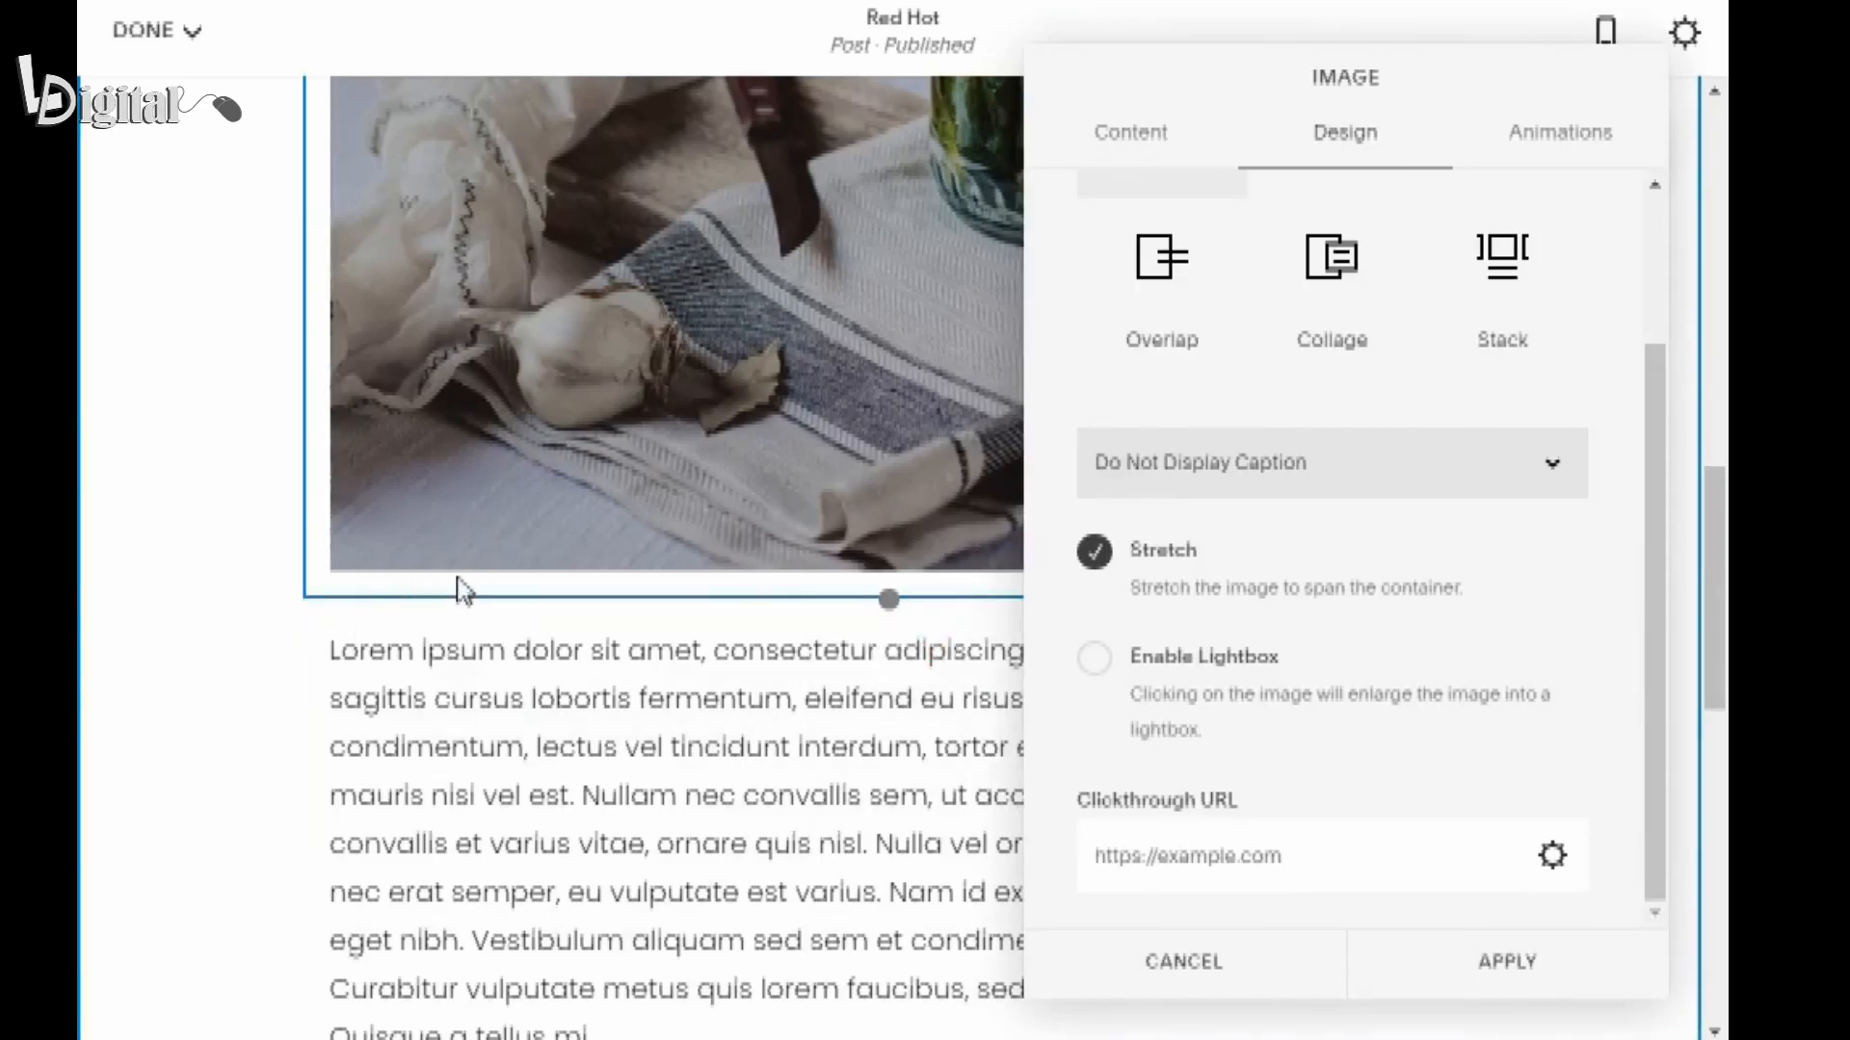
# Set the image block's filename to PickleBrining.jpg and apply the image settings.
pyautogui.scroll(3, 326, 592)
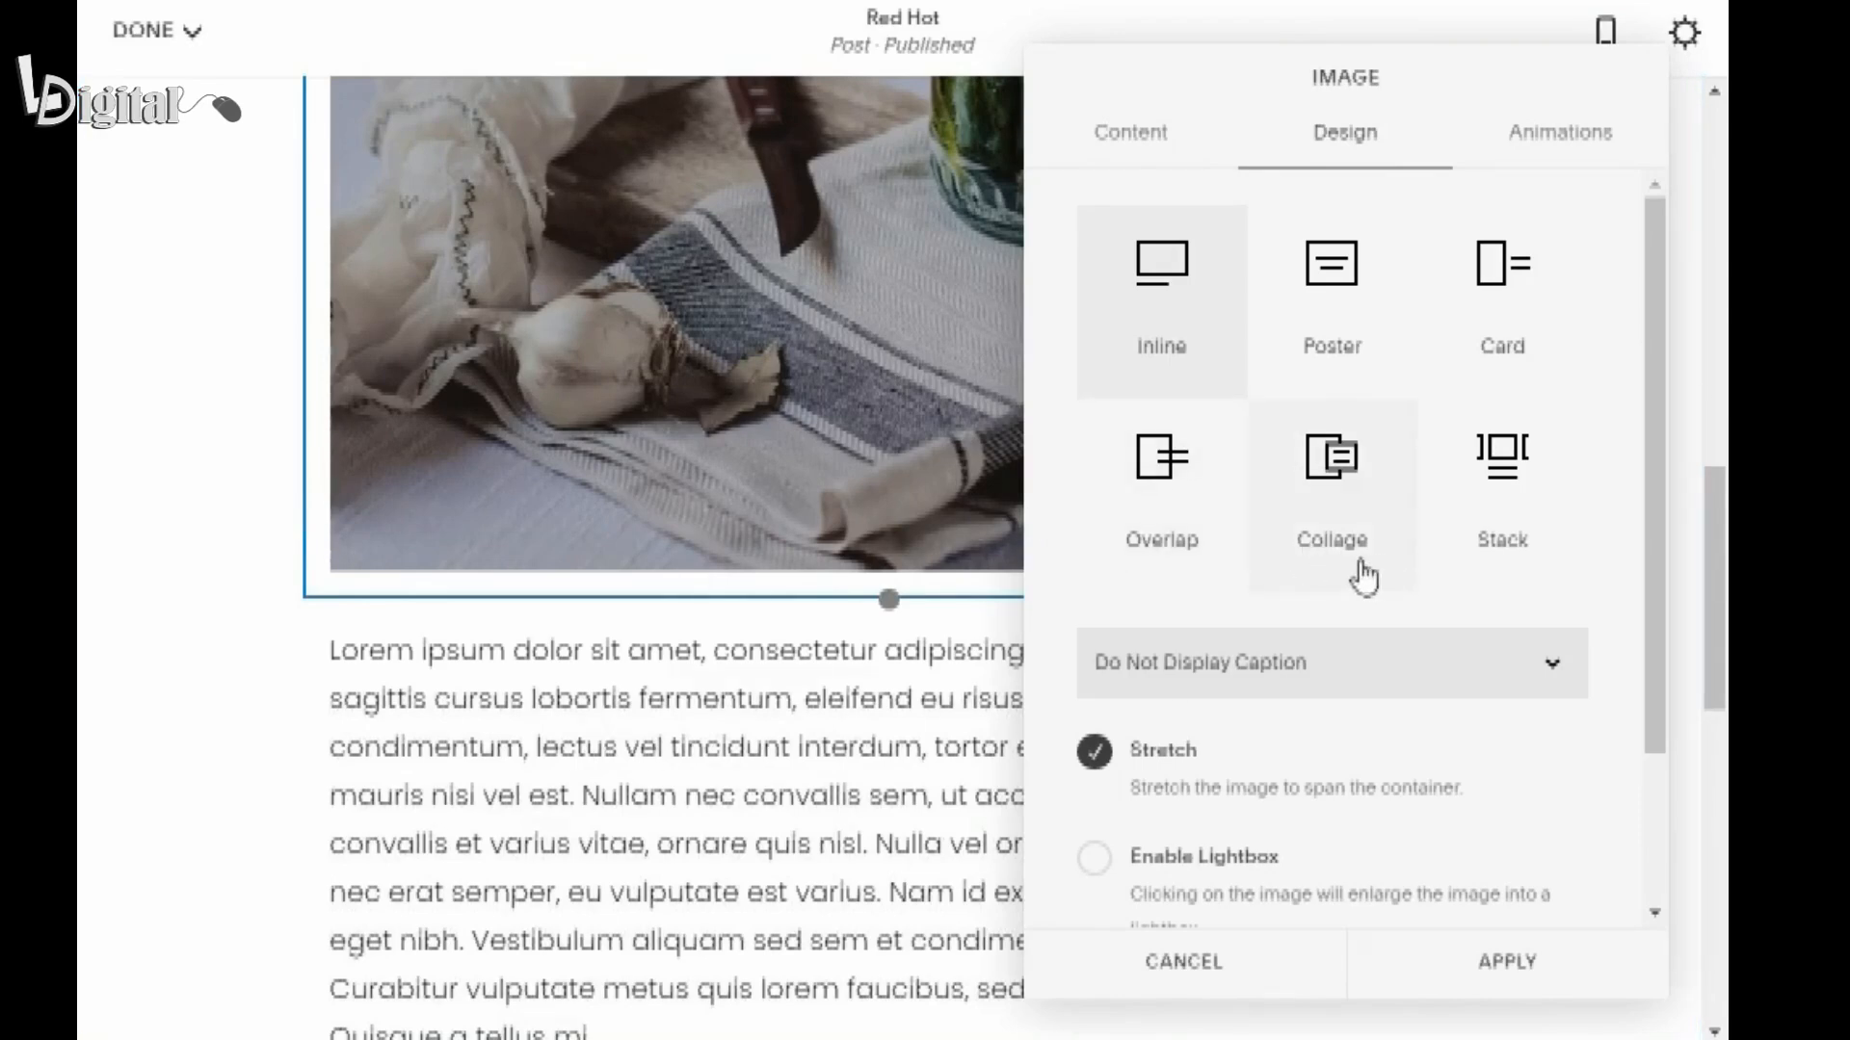
pyautogui.click(1118, 144)
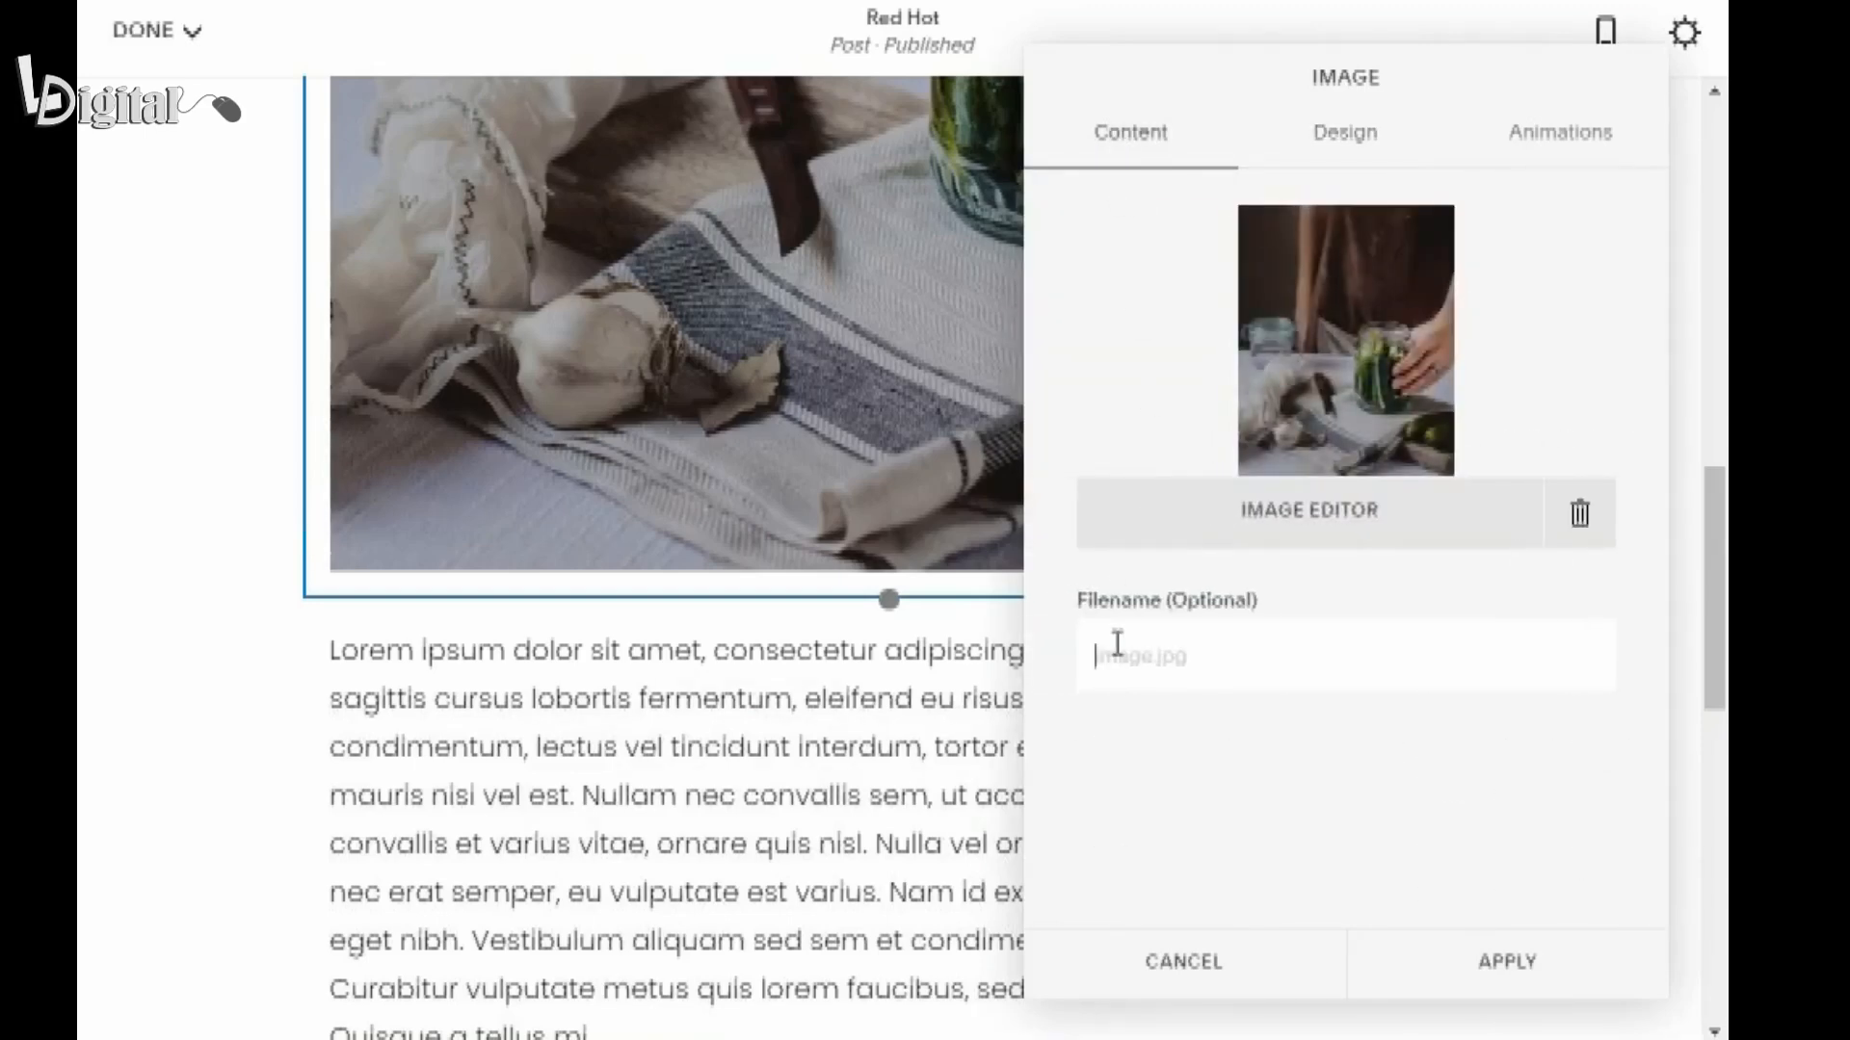
pyautogui.write('PickleBrining.jpg')
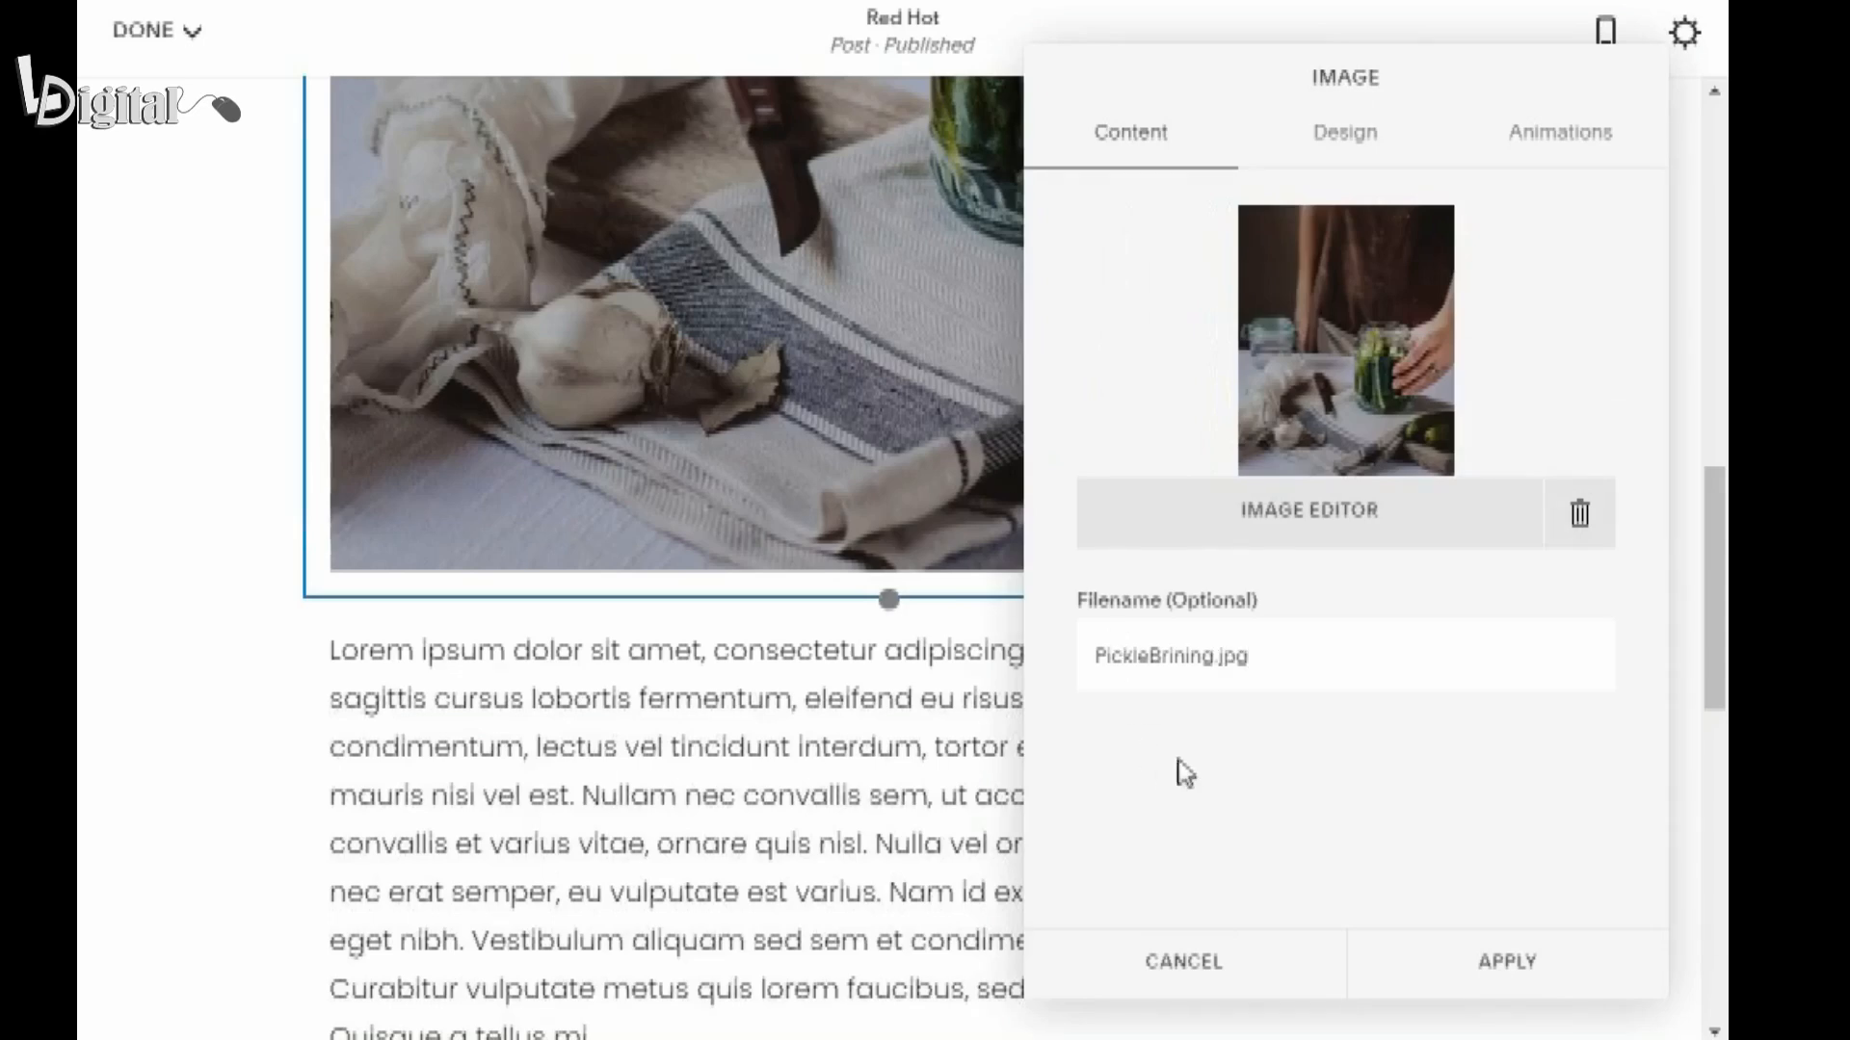
pyautogui.click(1493, 963)
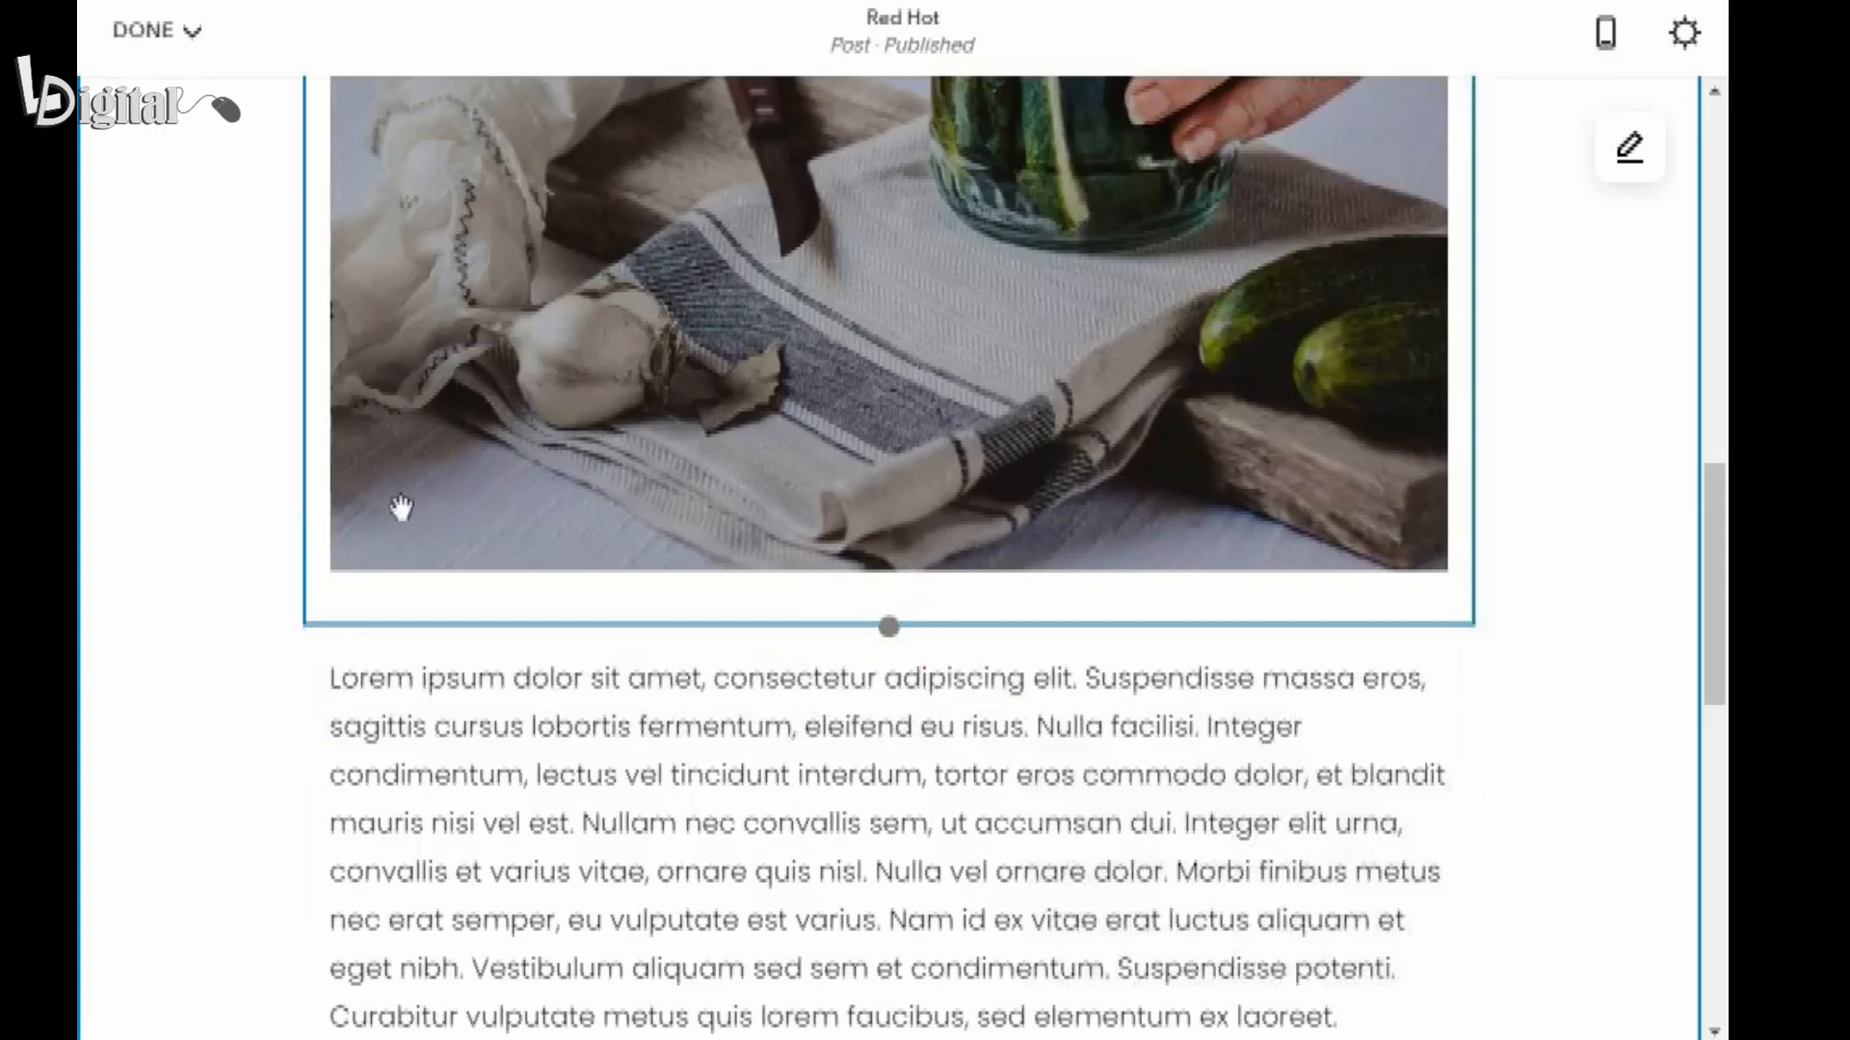
# Move the pickle image block to the right of the body text so the two form side-by-side columns.
pyautogui.scroll(2, 400, 507)
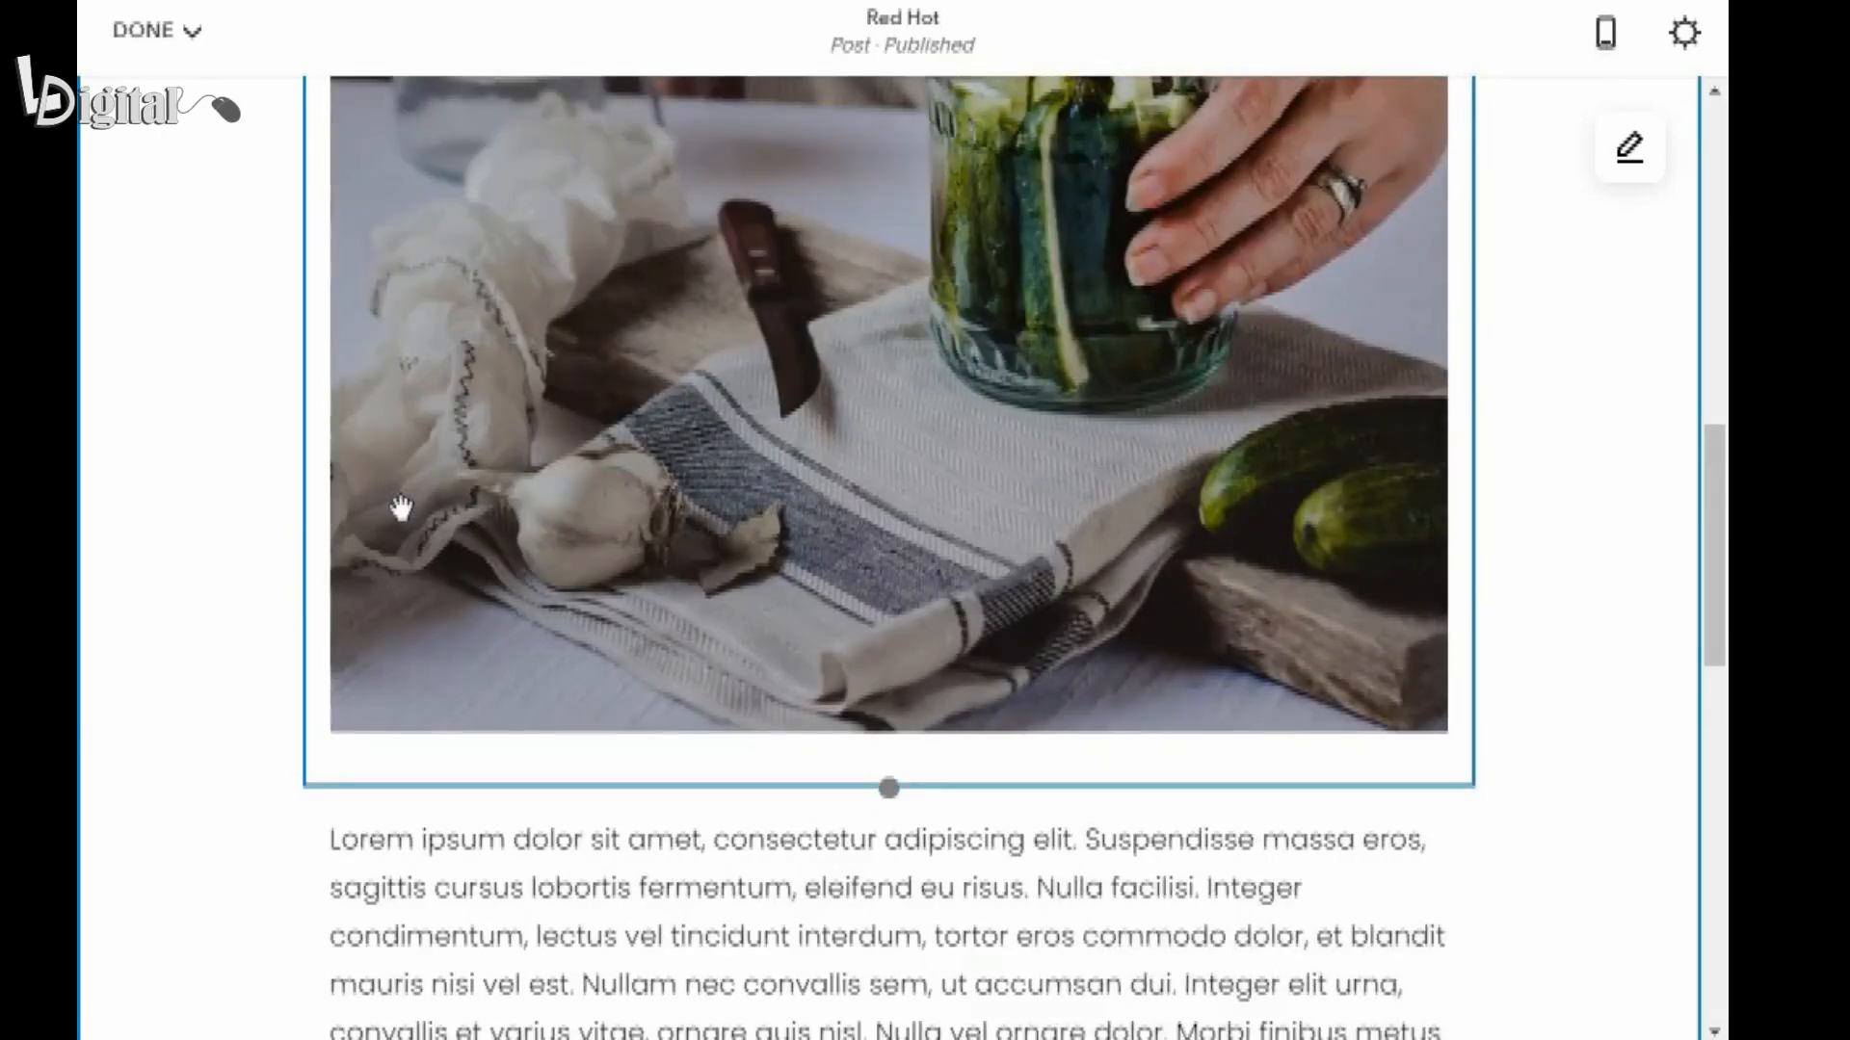
pyautogui.scroll(4, 400, 508)
pyautogui.scroll(-6, 401, 507)
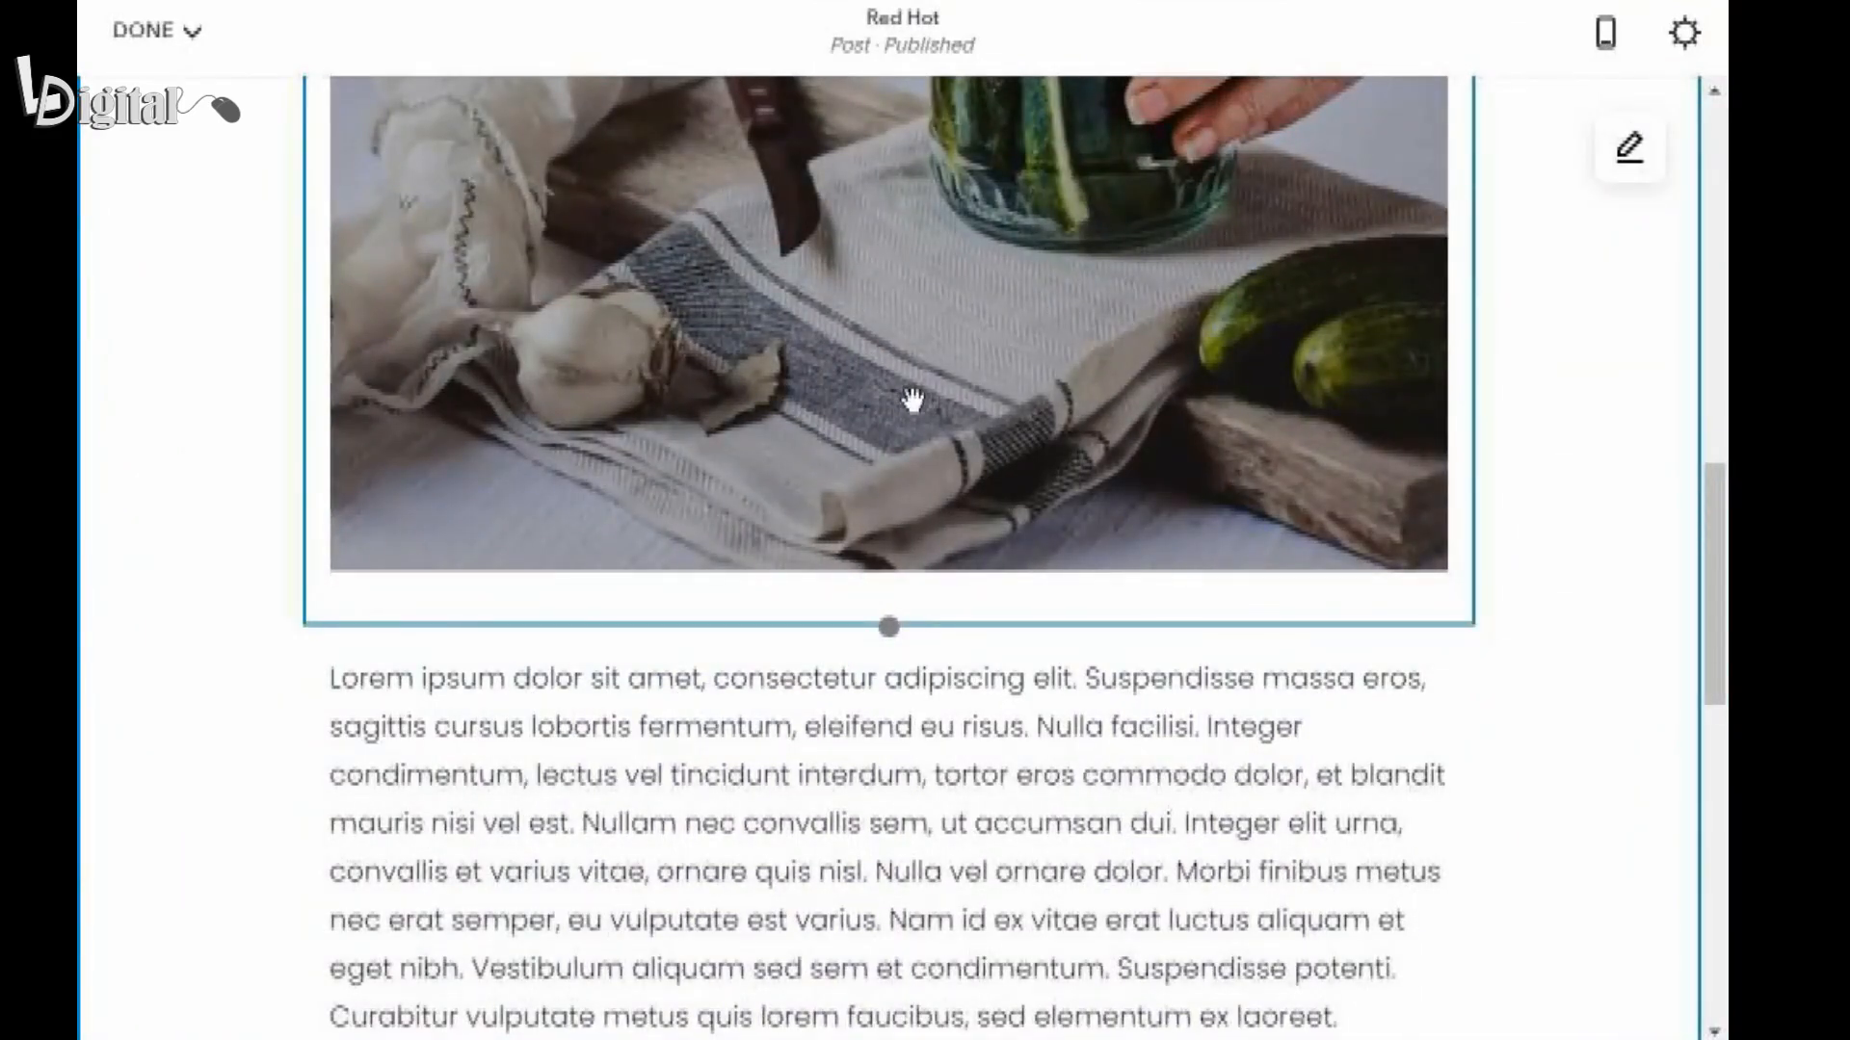
pyautogui.moveTo(912, 400); pyautogui.dragTo(1200, 869)
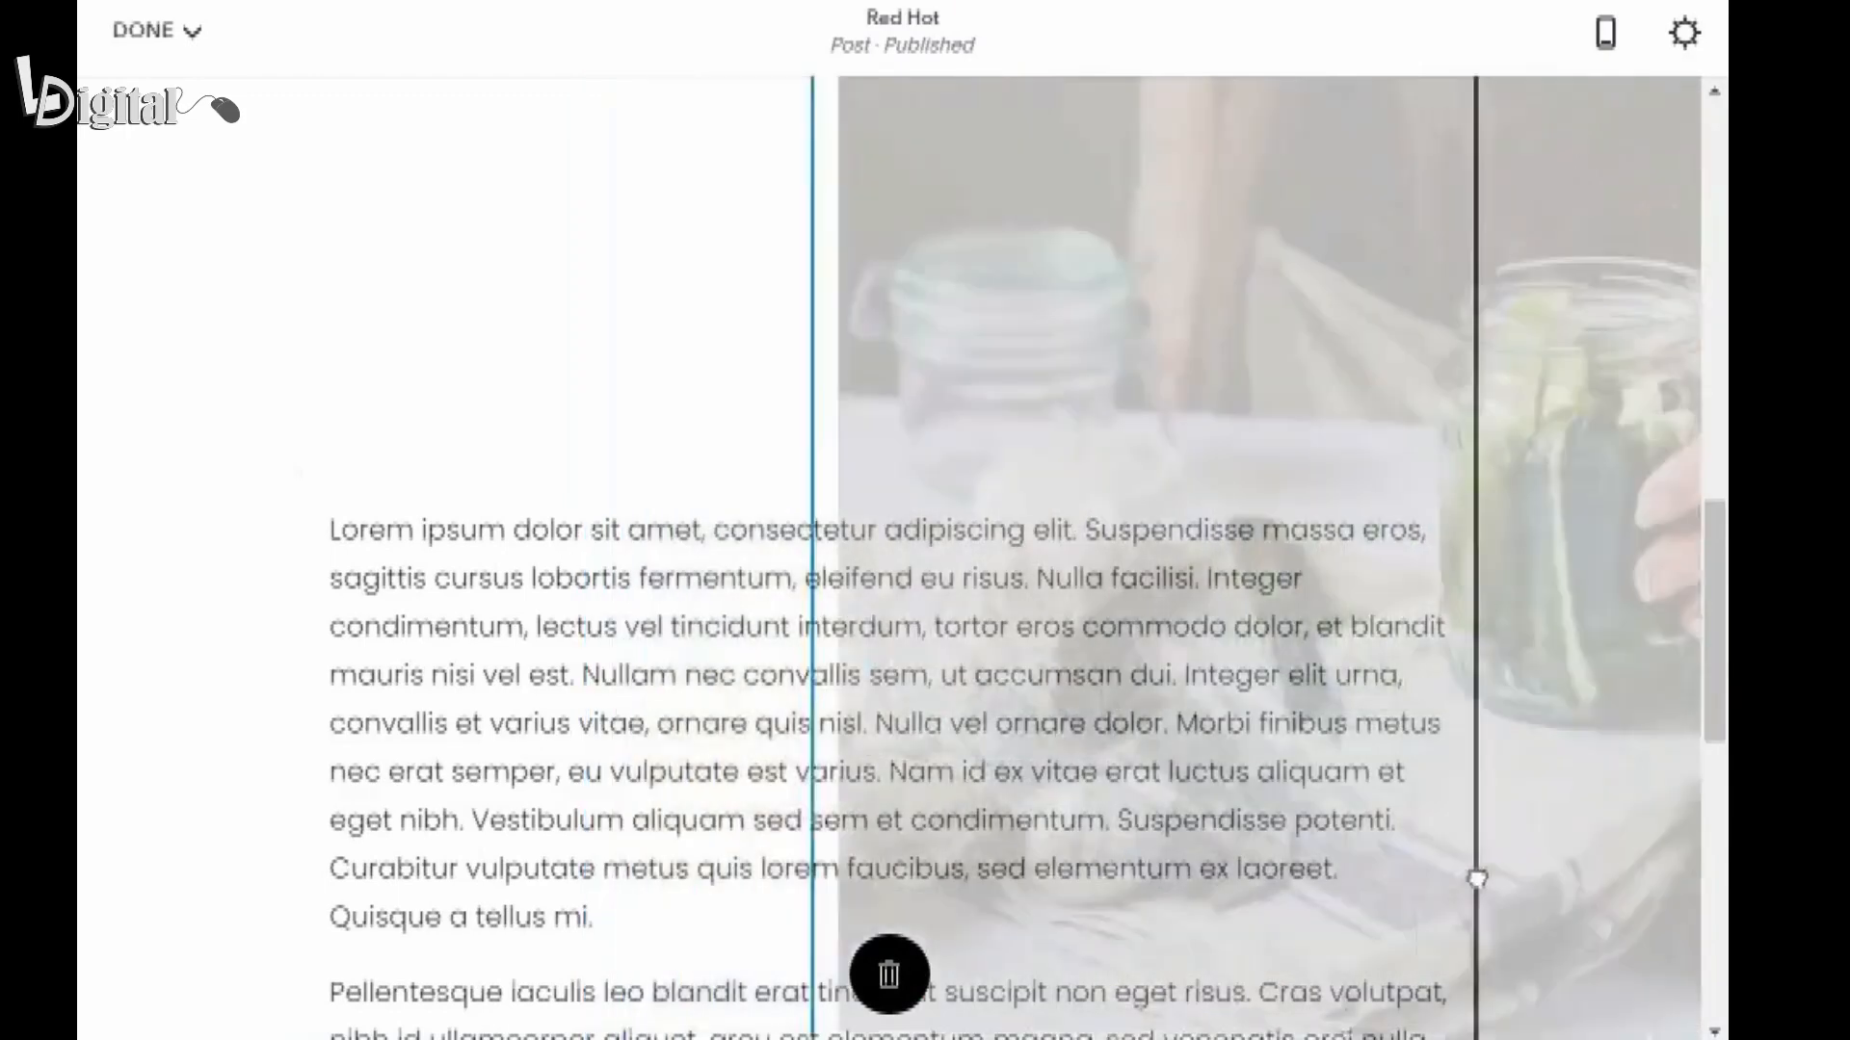
pyautogui.moveTo(1477, 879); pyautogui.dragTo(1368, 682)
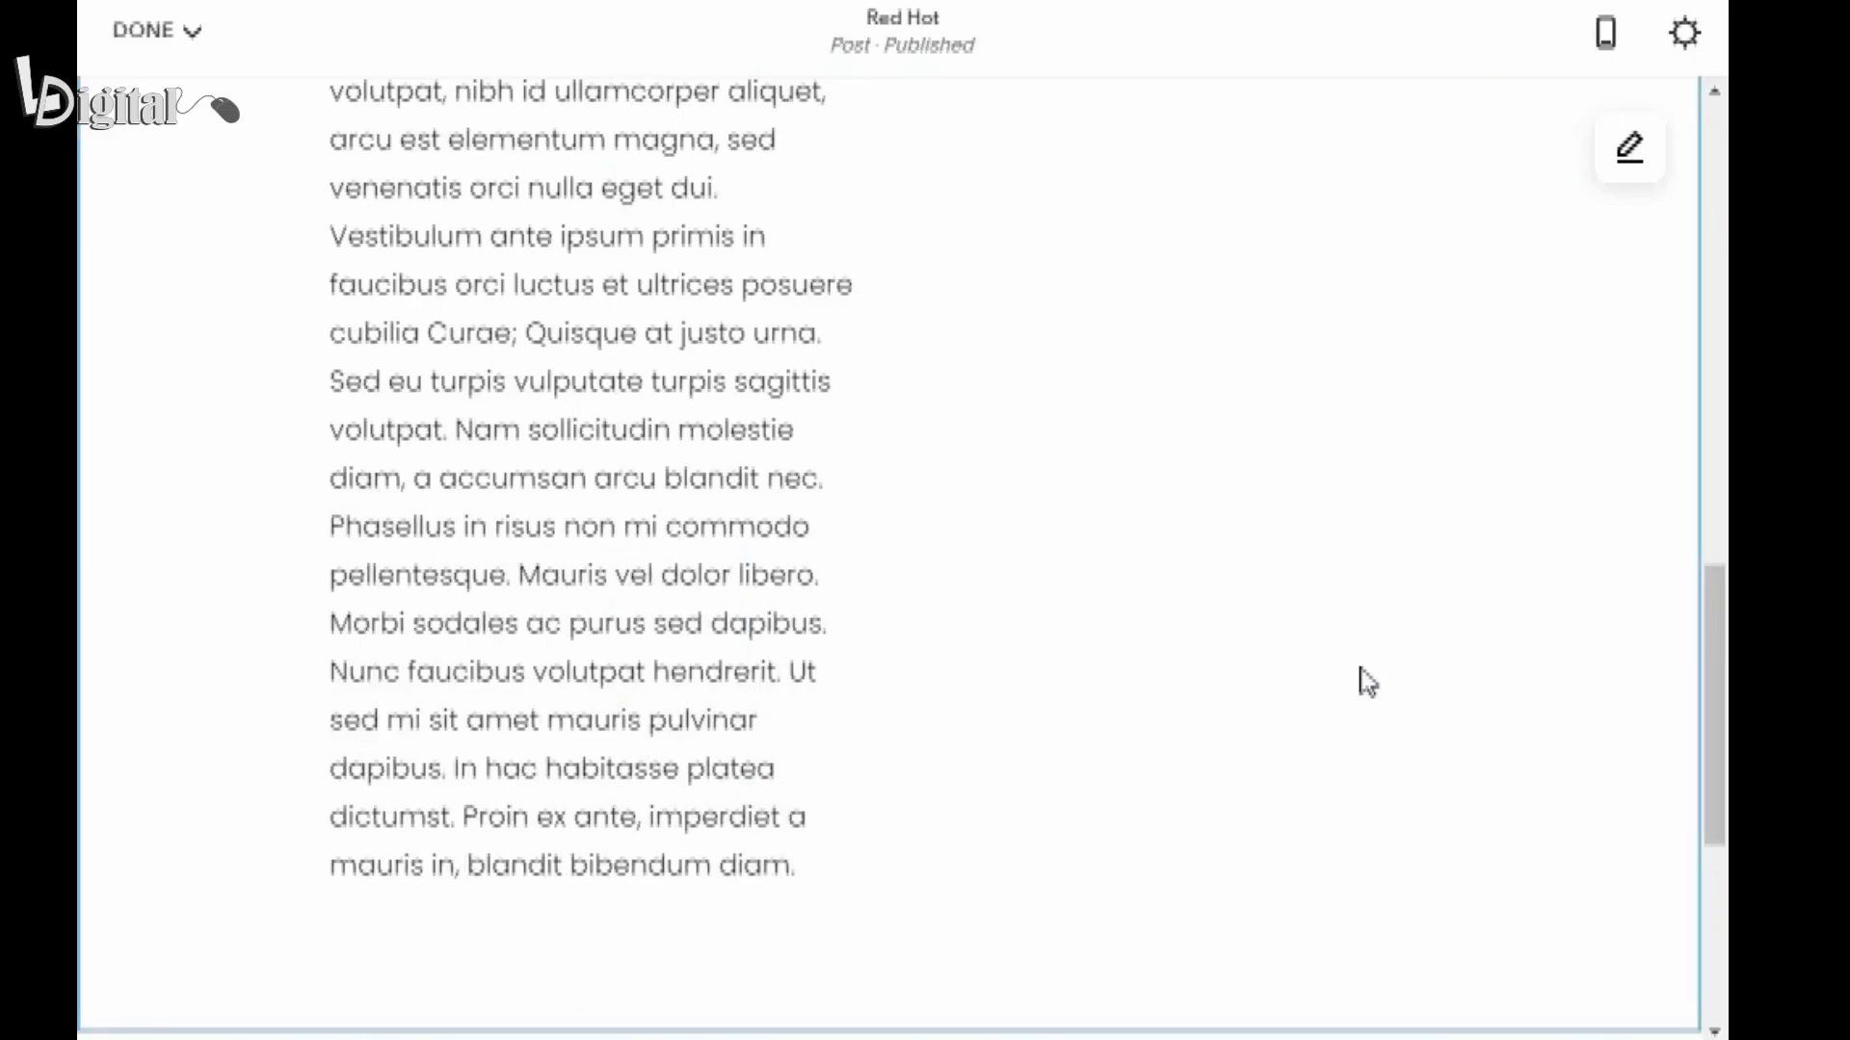
pyautogui.scroll(5, 852, 798)
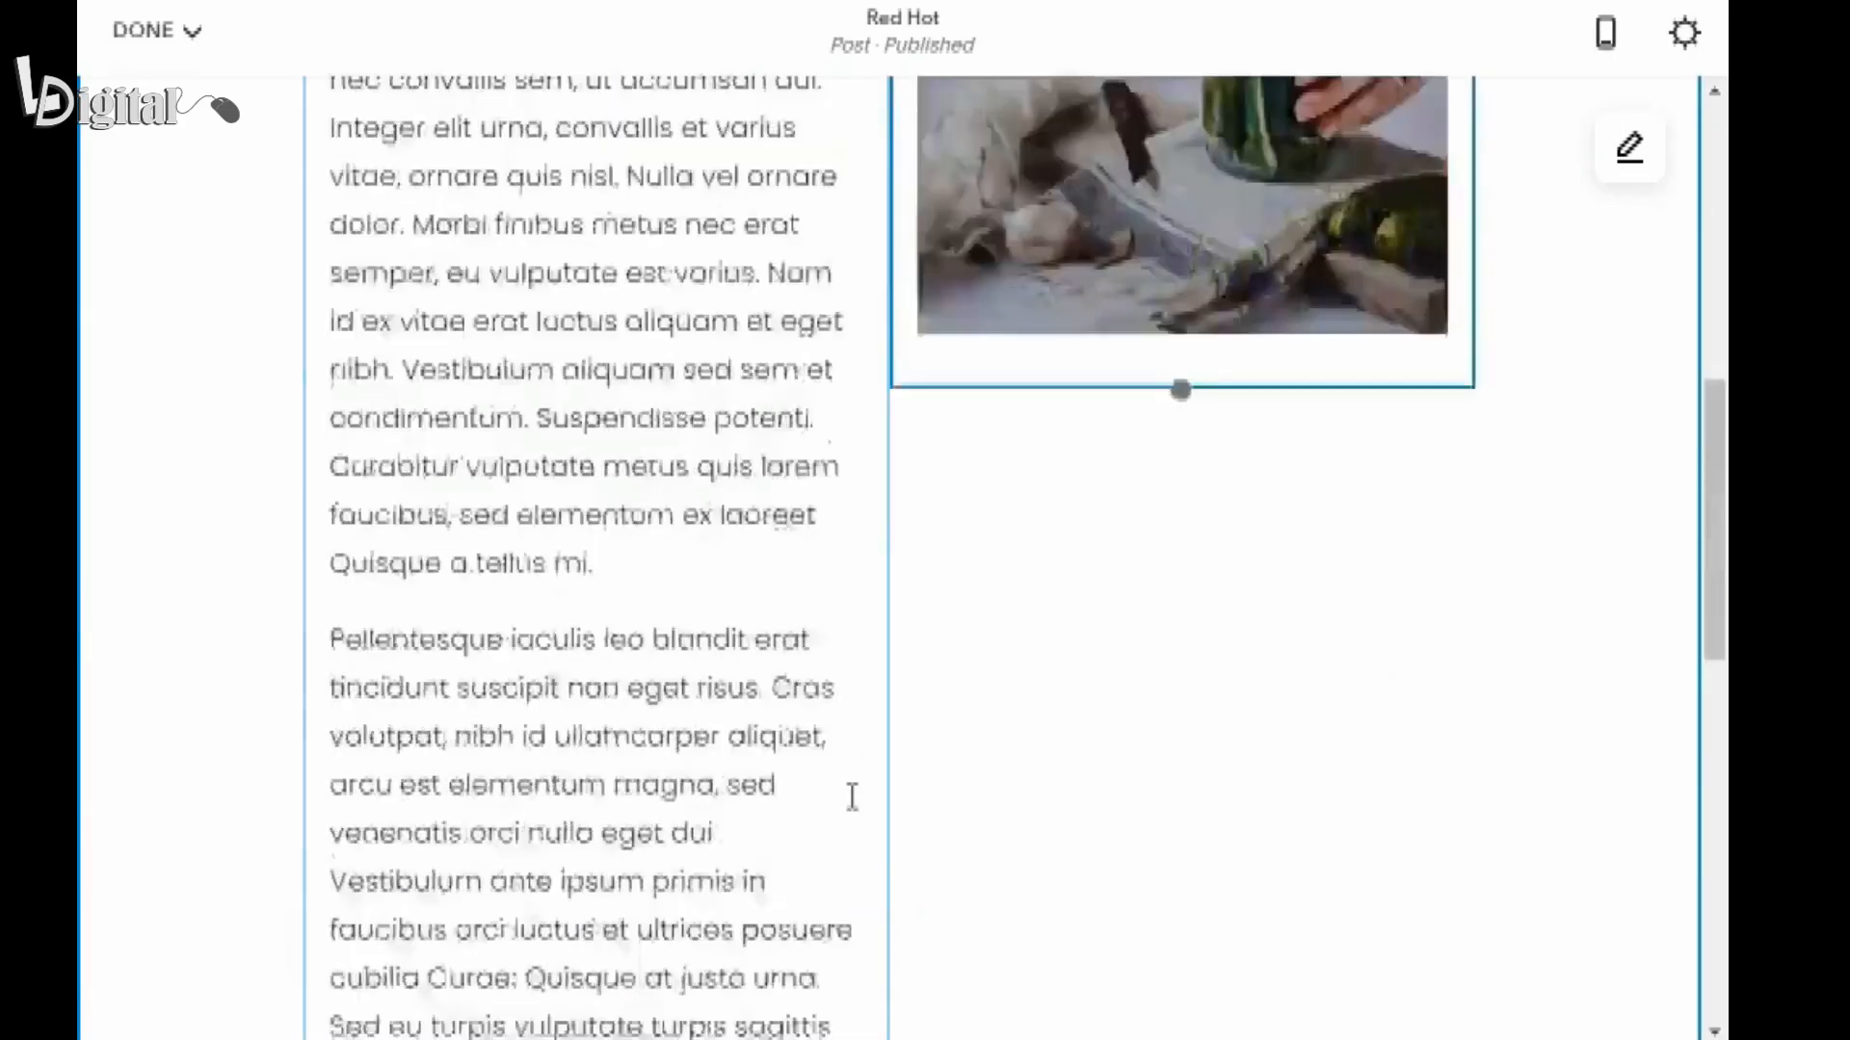
pyautogui.scroll(10, 853, 798)
pyautogui.scroll(-2, 853, 798)
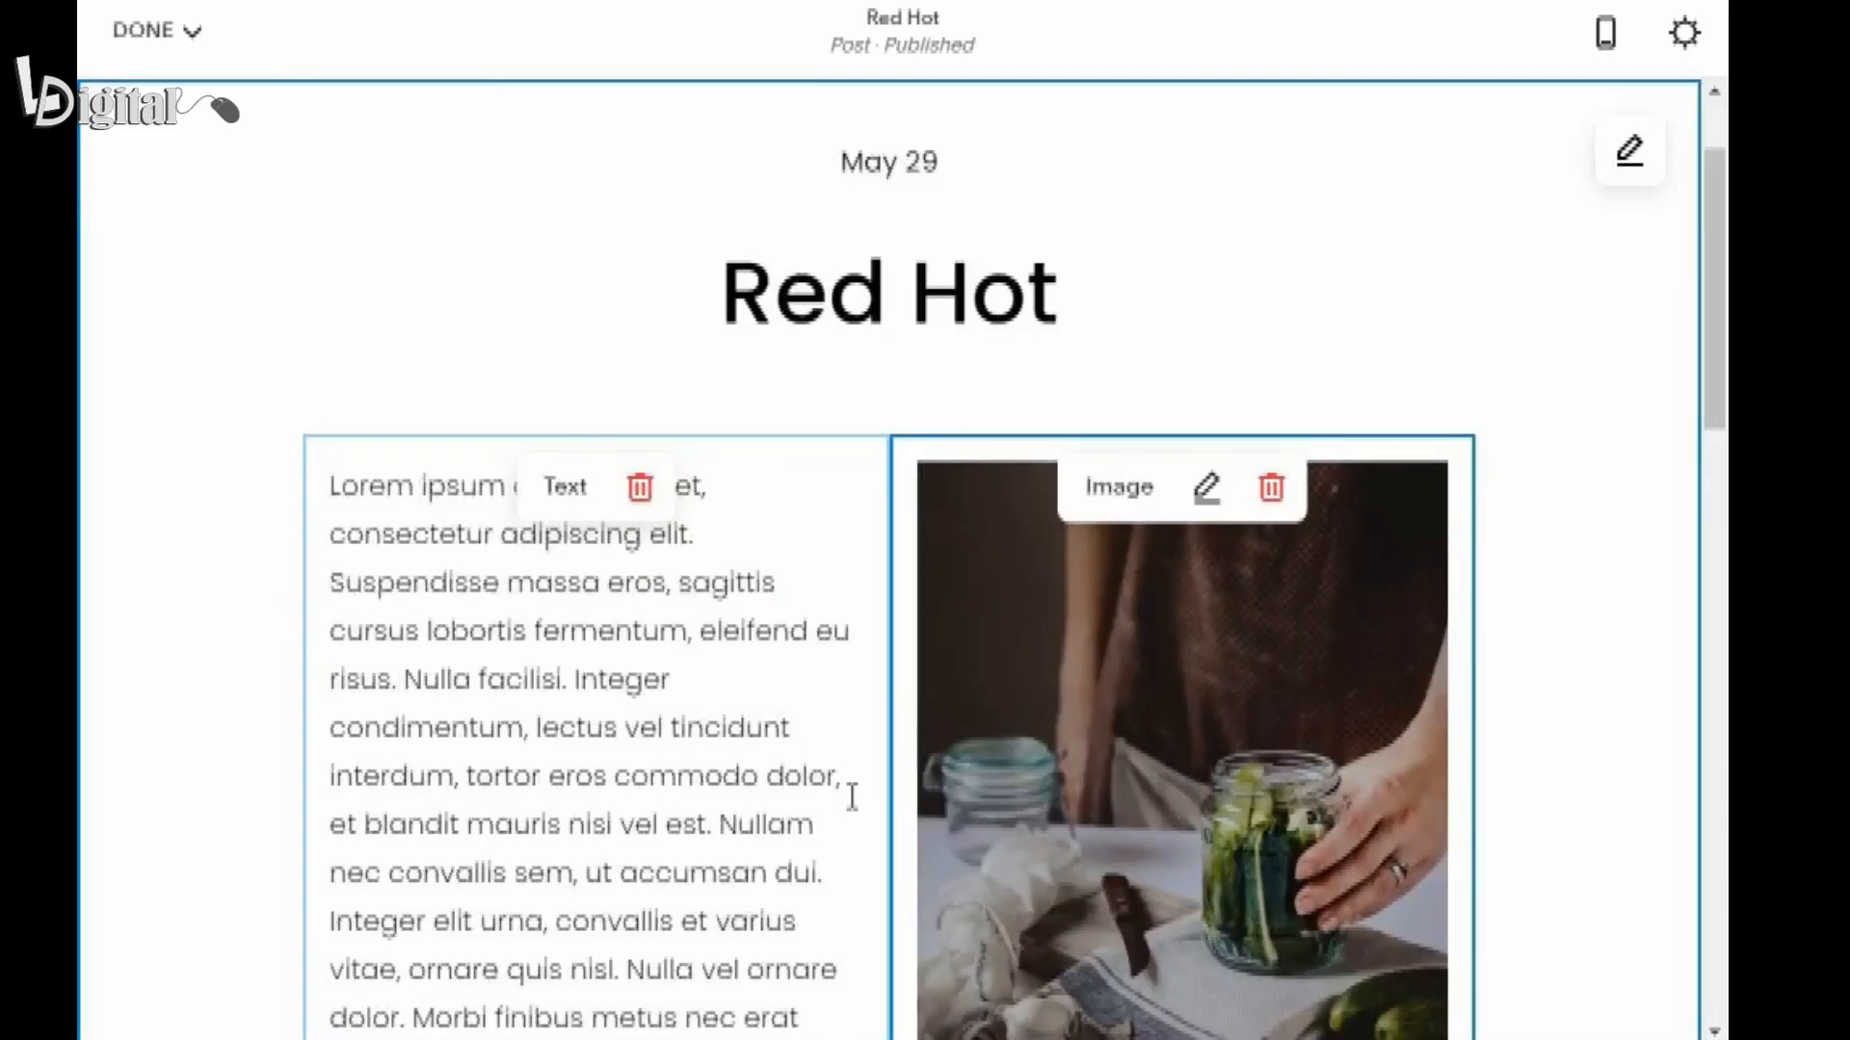
pyautogui.scroll(-3, 853, 798)
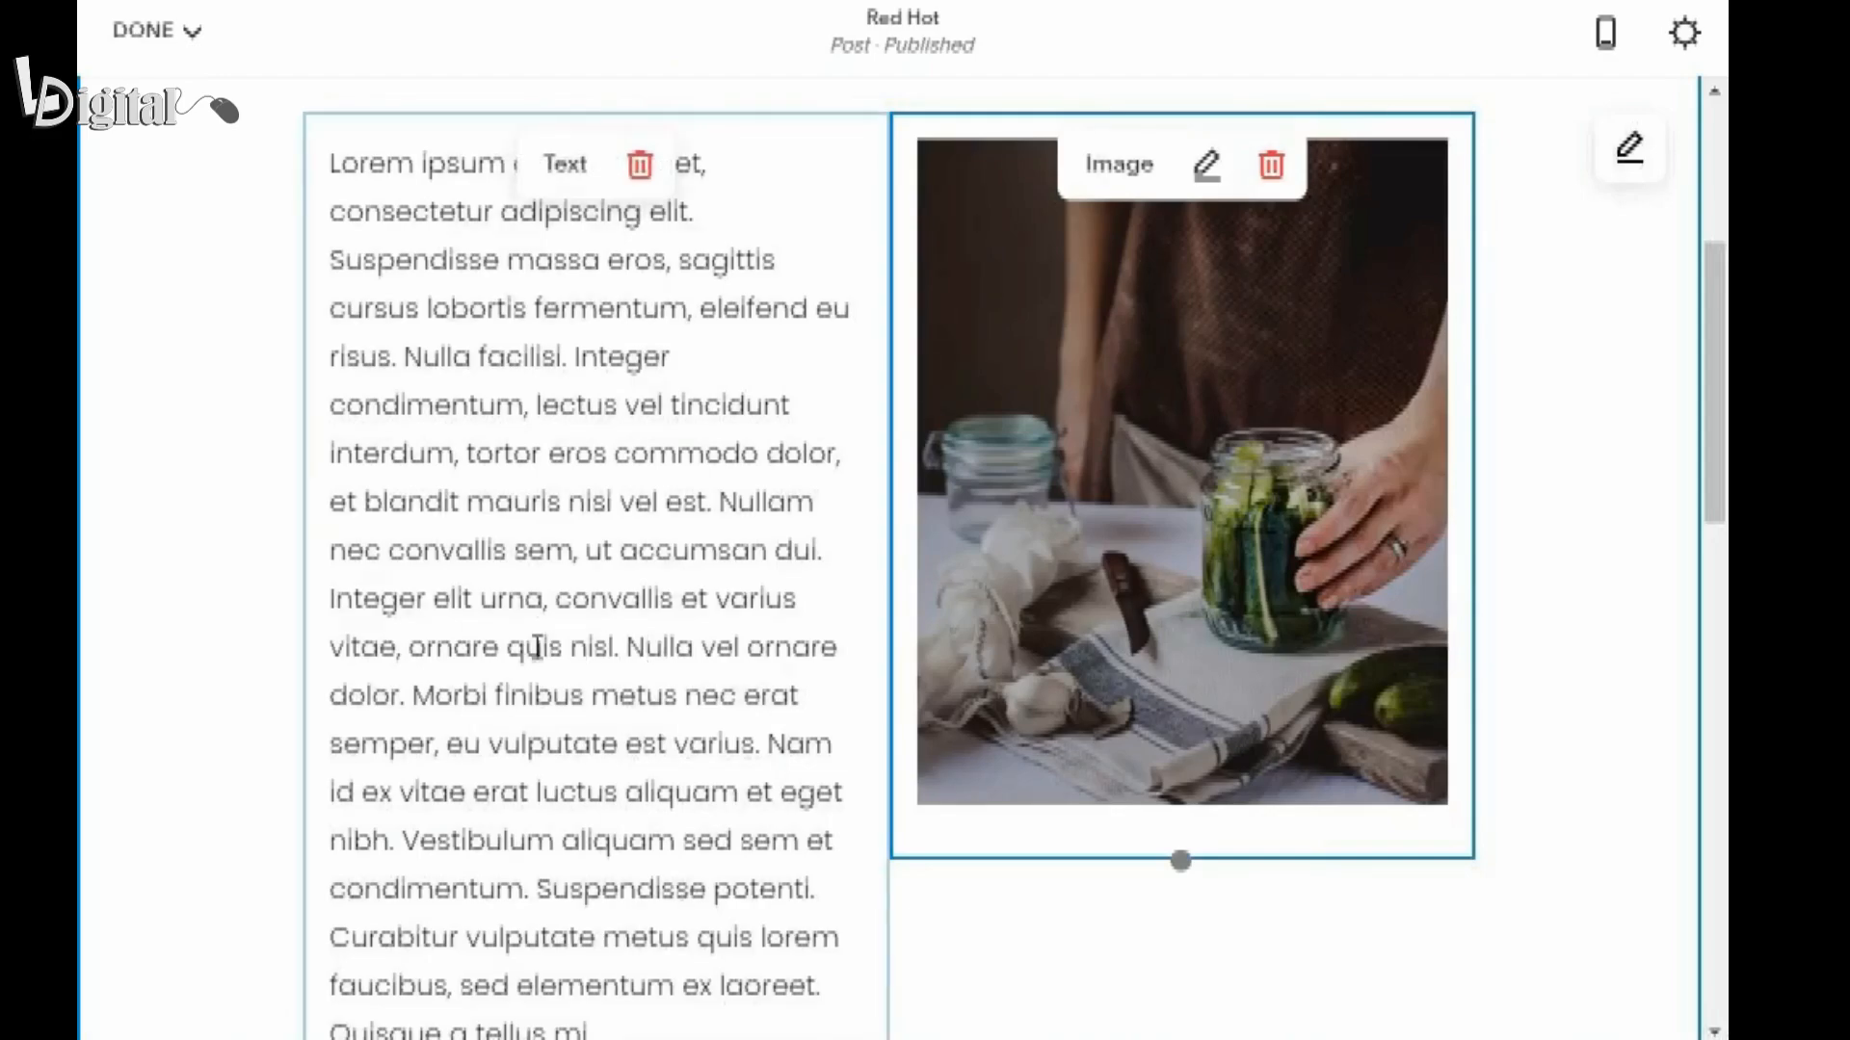
# Add a closing paragraph to the body text reading "Do you want to learn more about our brining process? Read our story.".
pyautogui.scroll(-7, 538, 647)
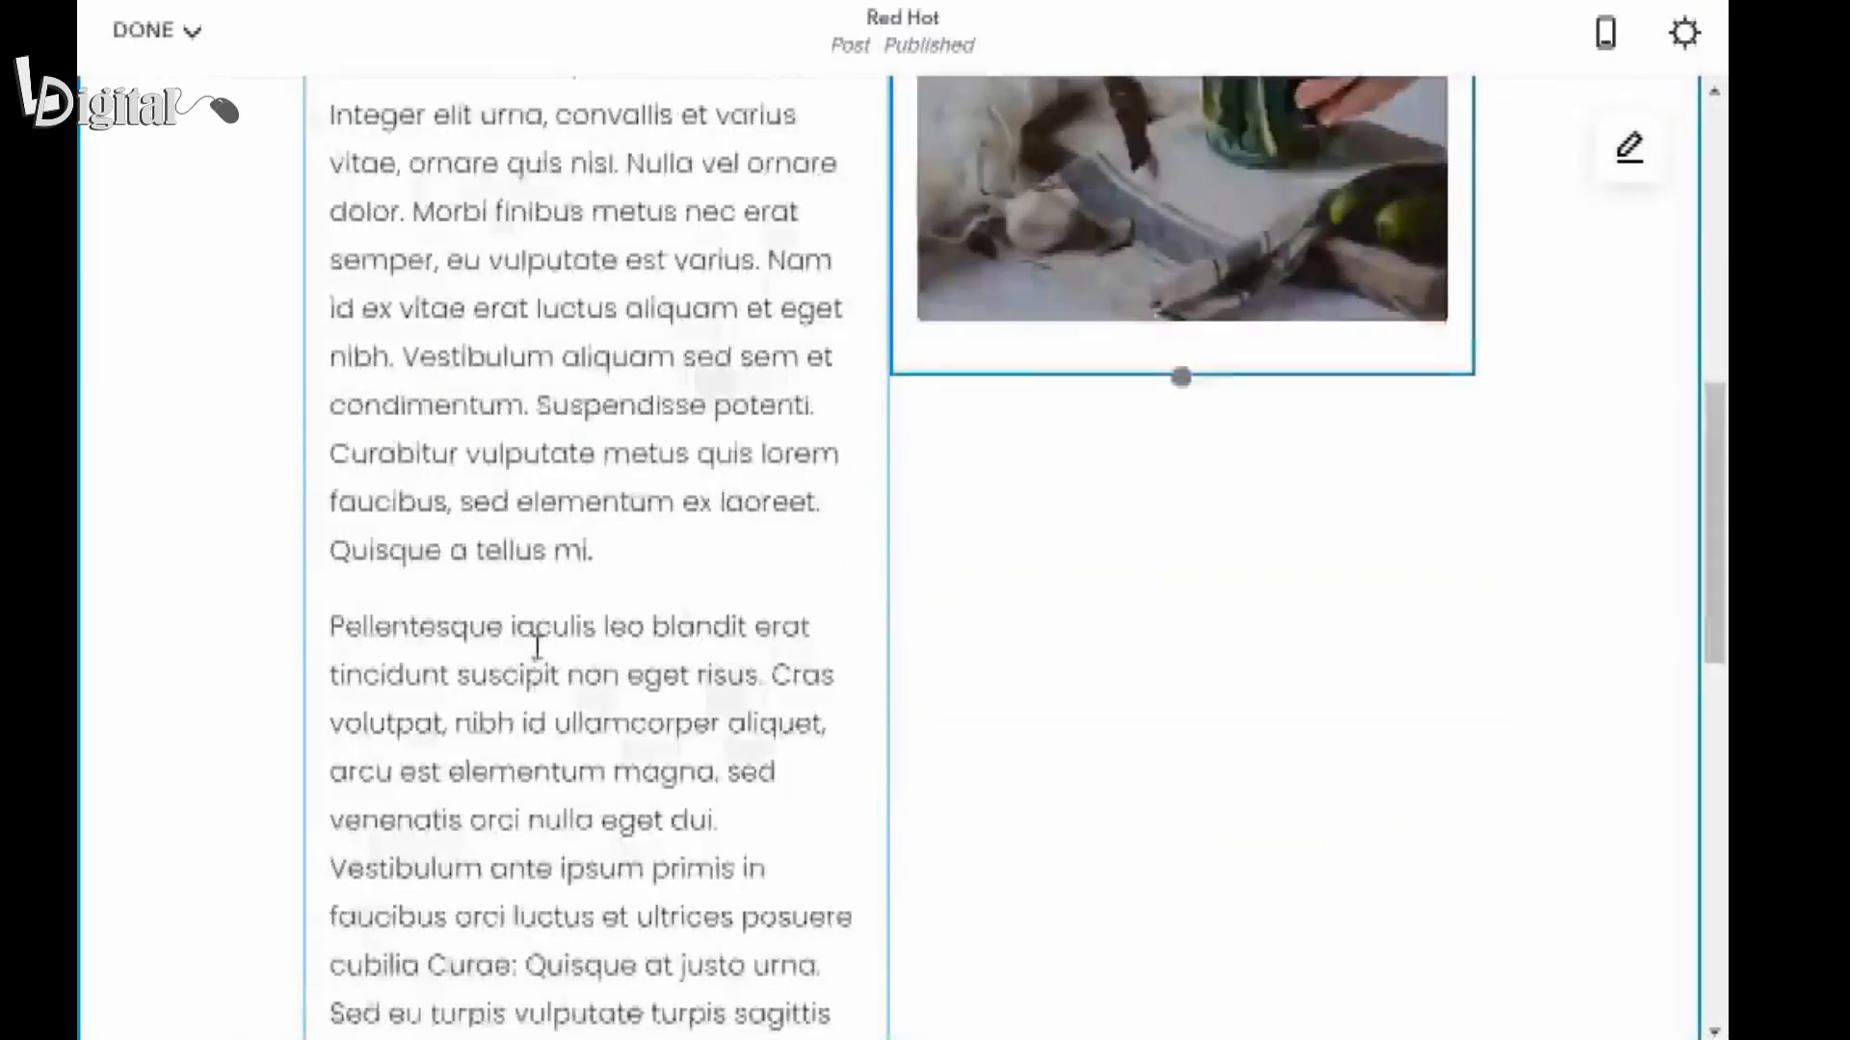
pyautogui.scroll(-11, 537, 646)
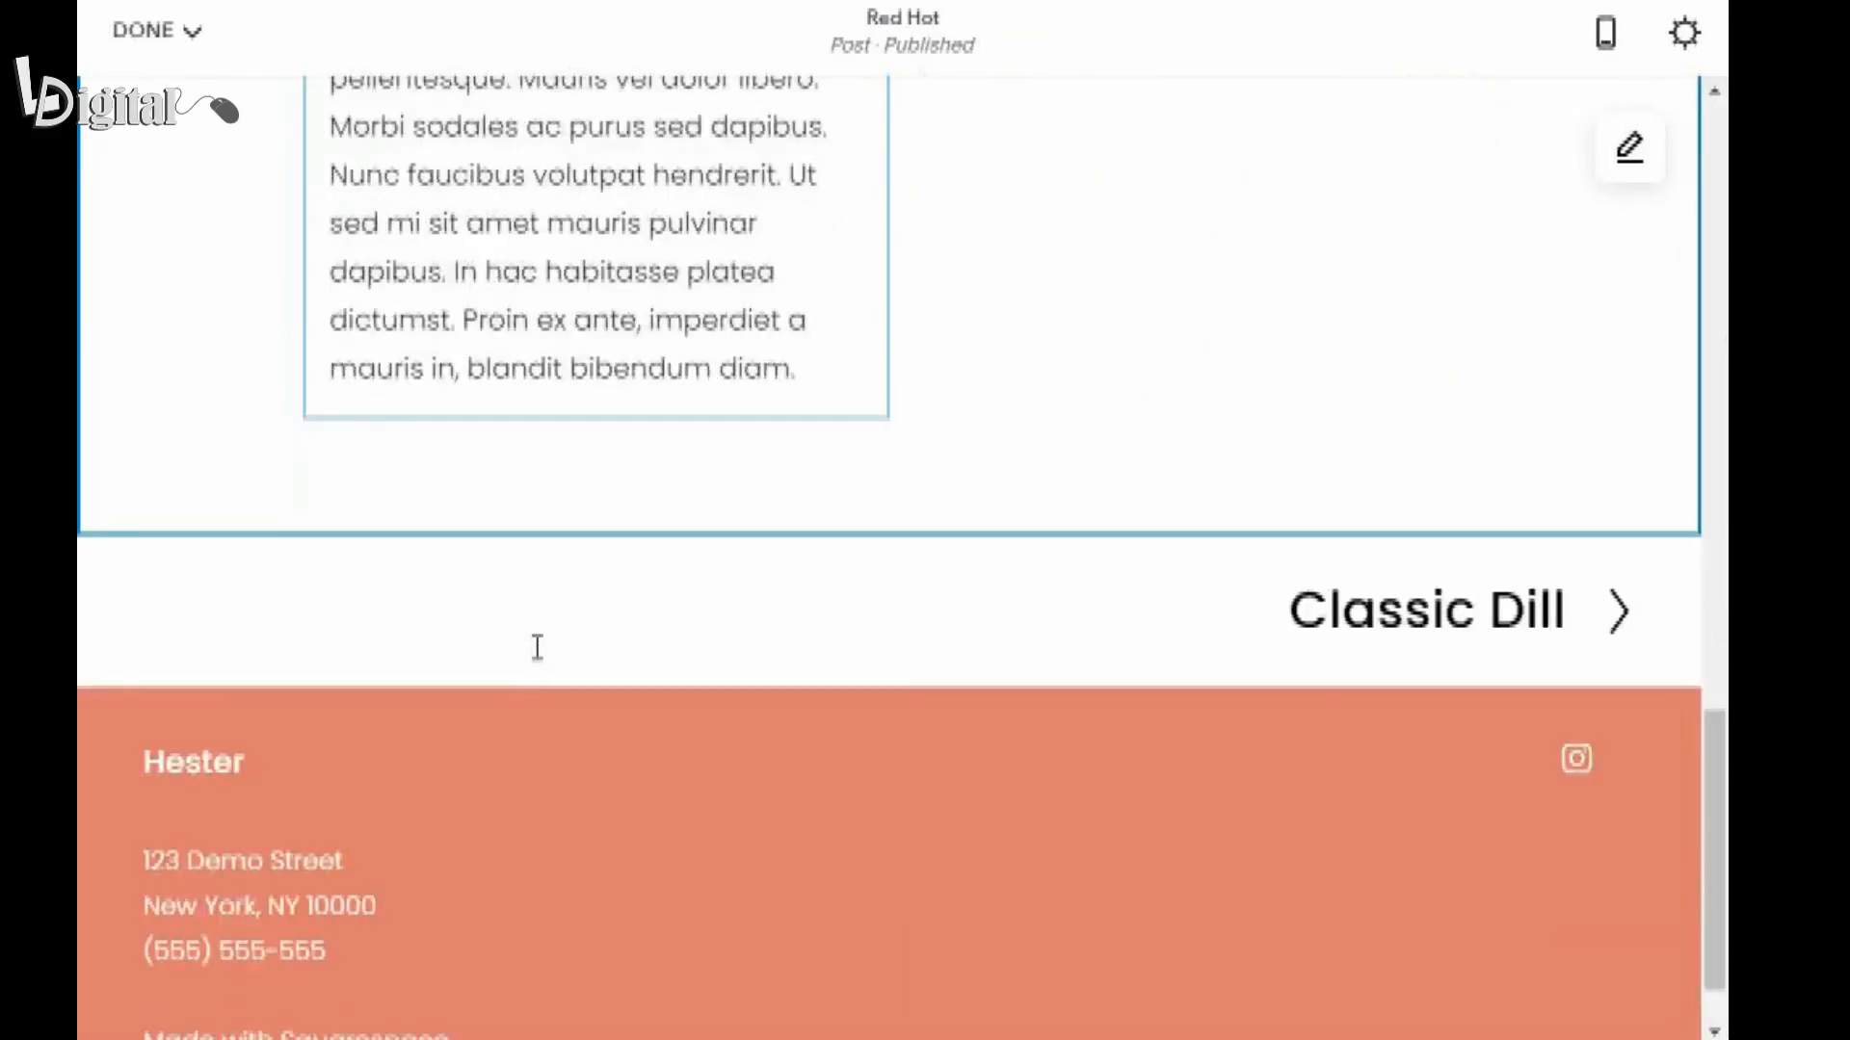
pyautogui.click(805, 364)
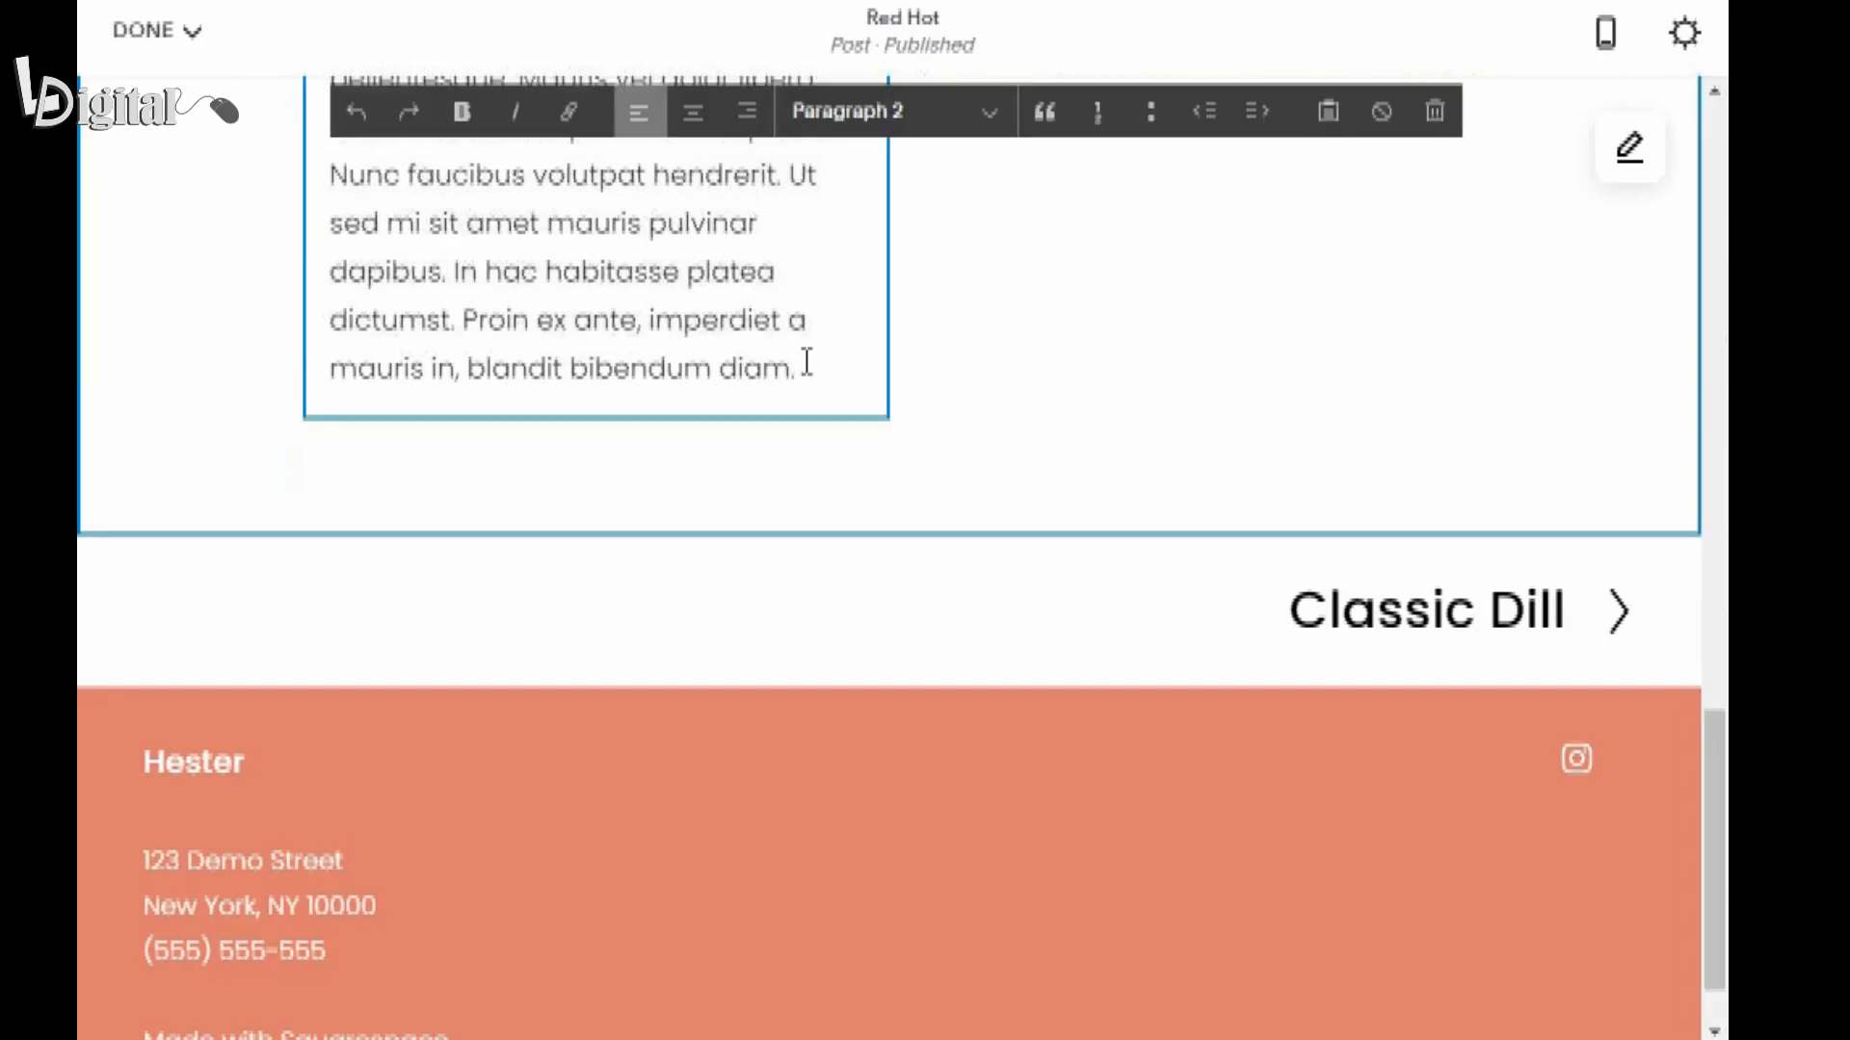
pyautogui.press('Return')
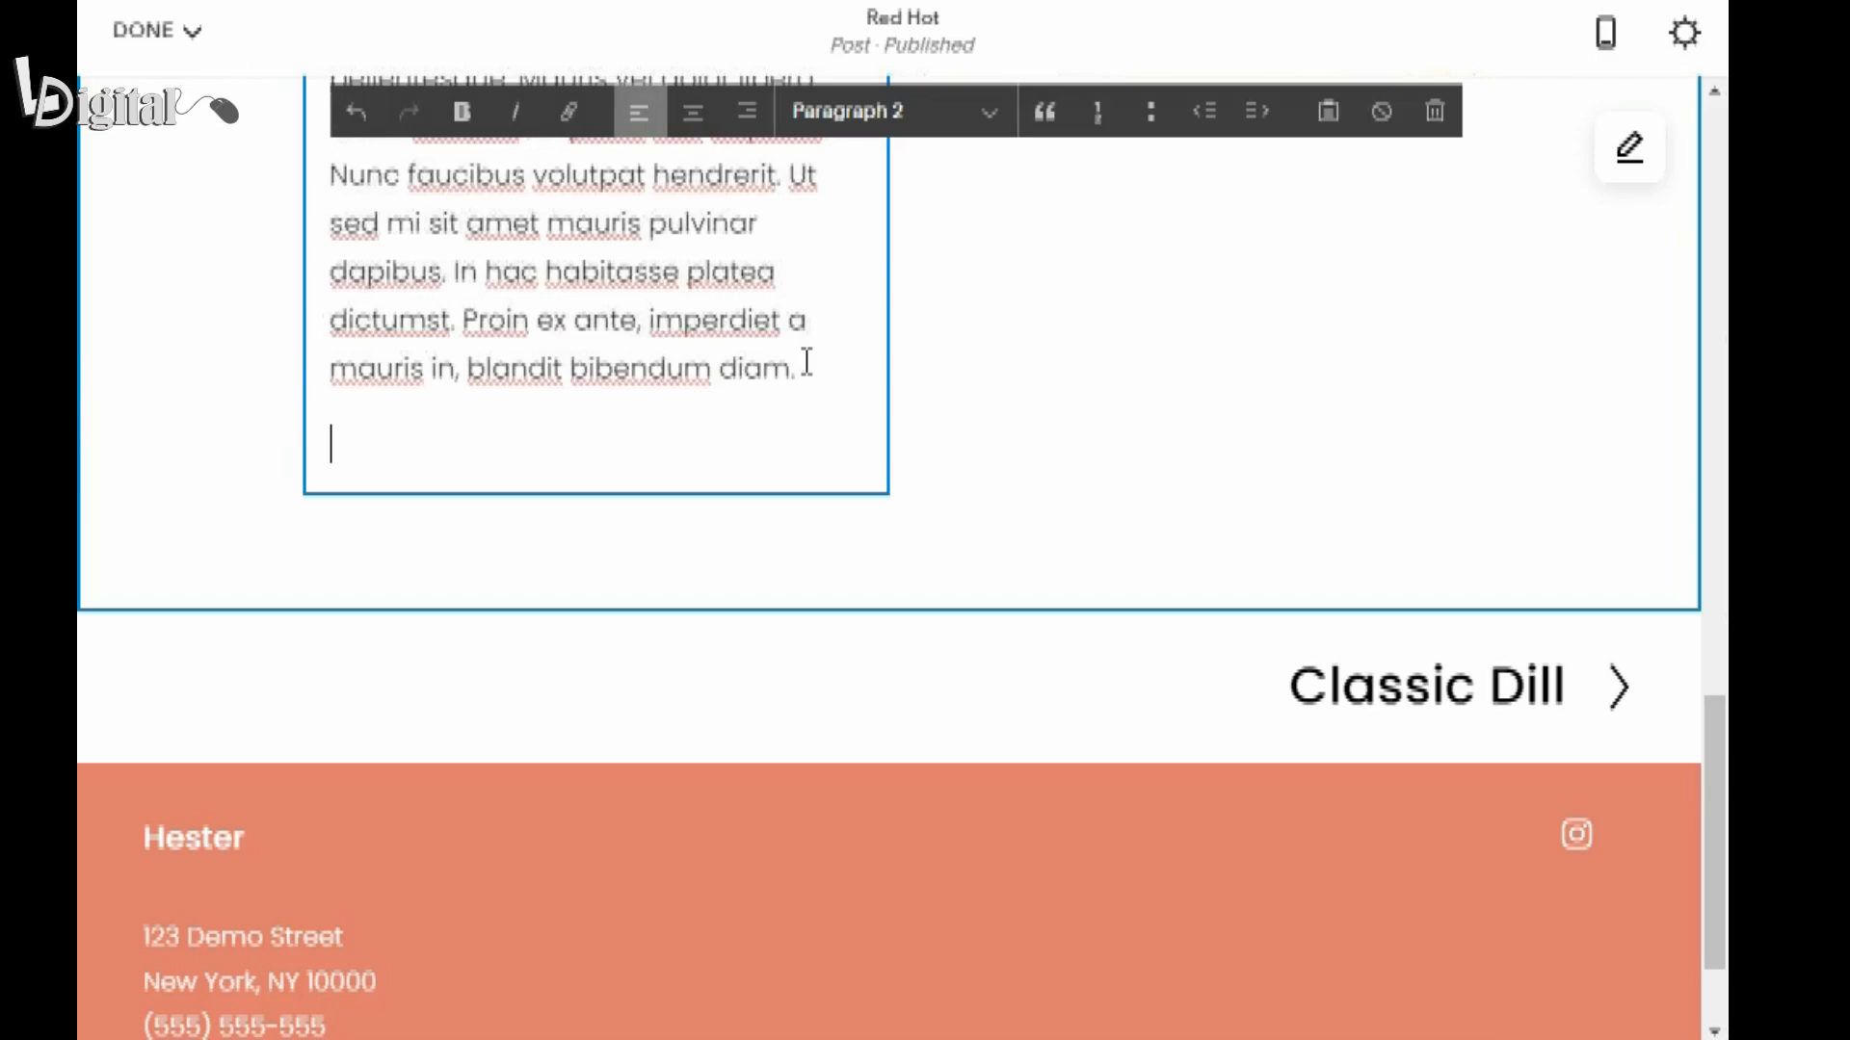
pyautogui.write('Do you want')
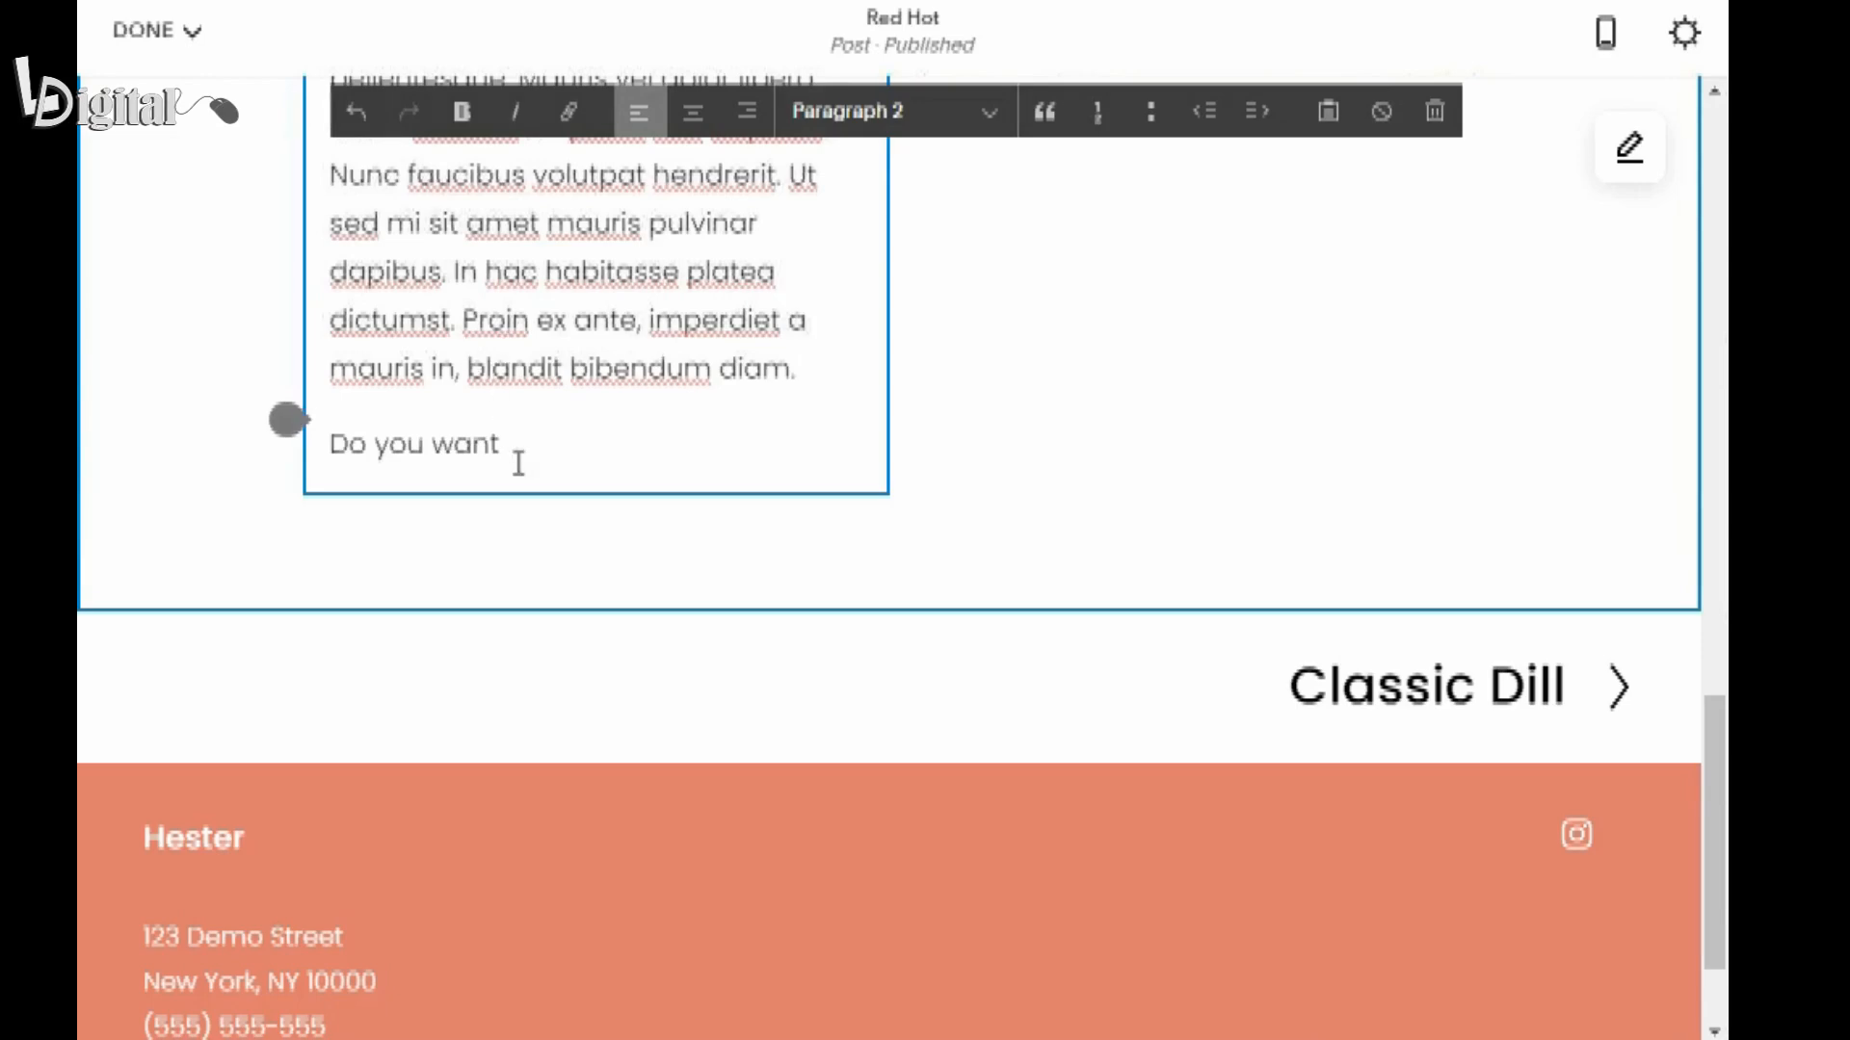
pyautogui.write('to learn more about ou')
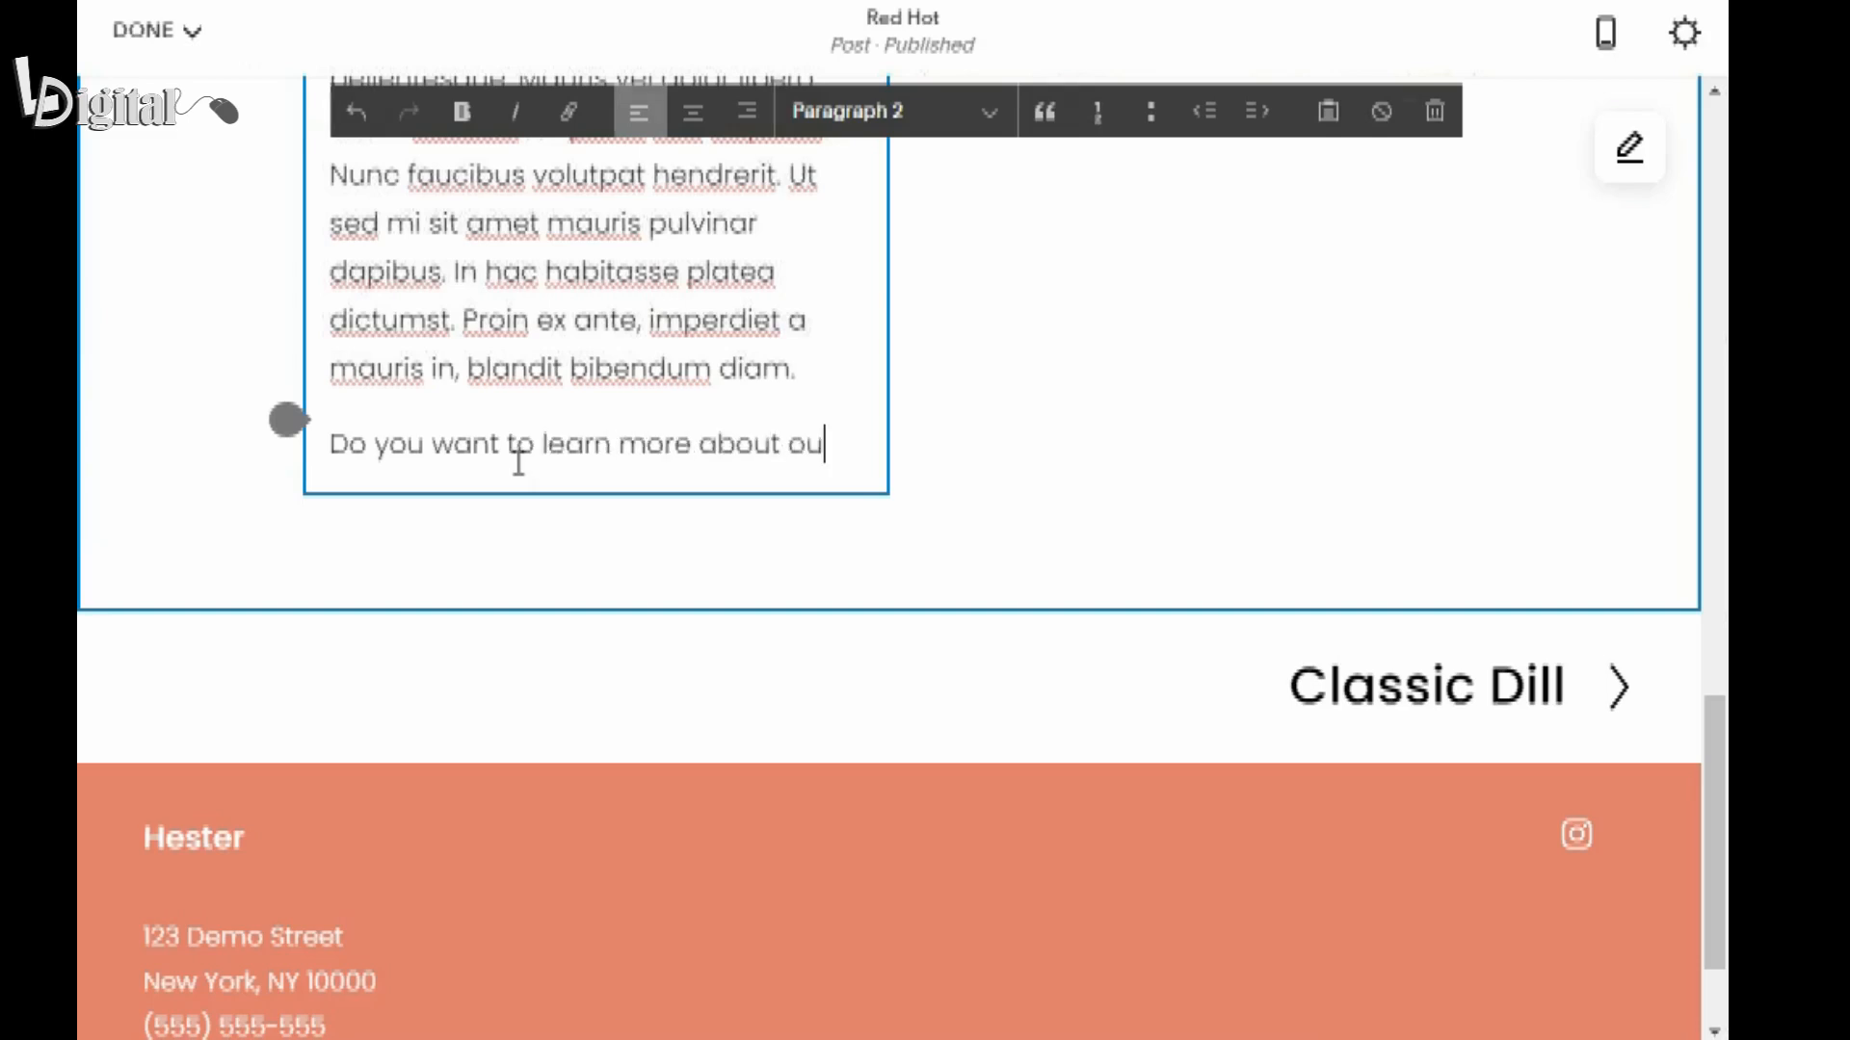
pyautogui.write('r brining proc')
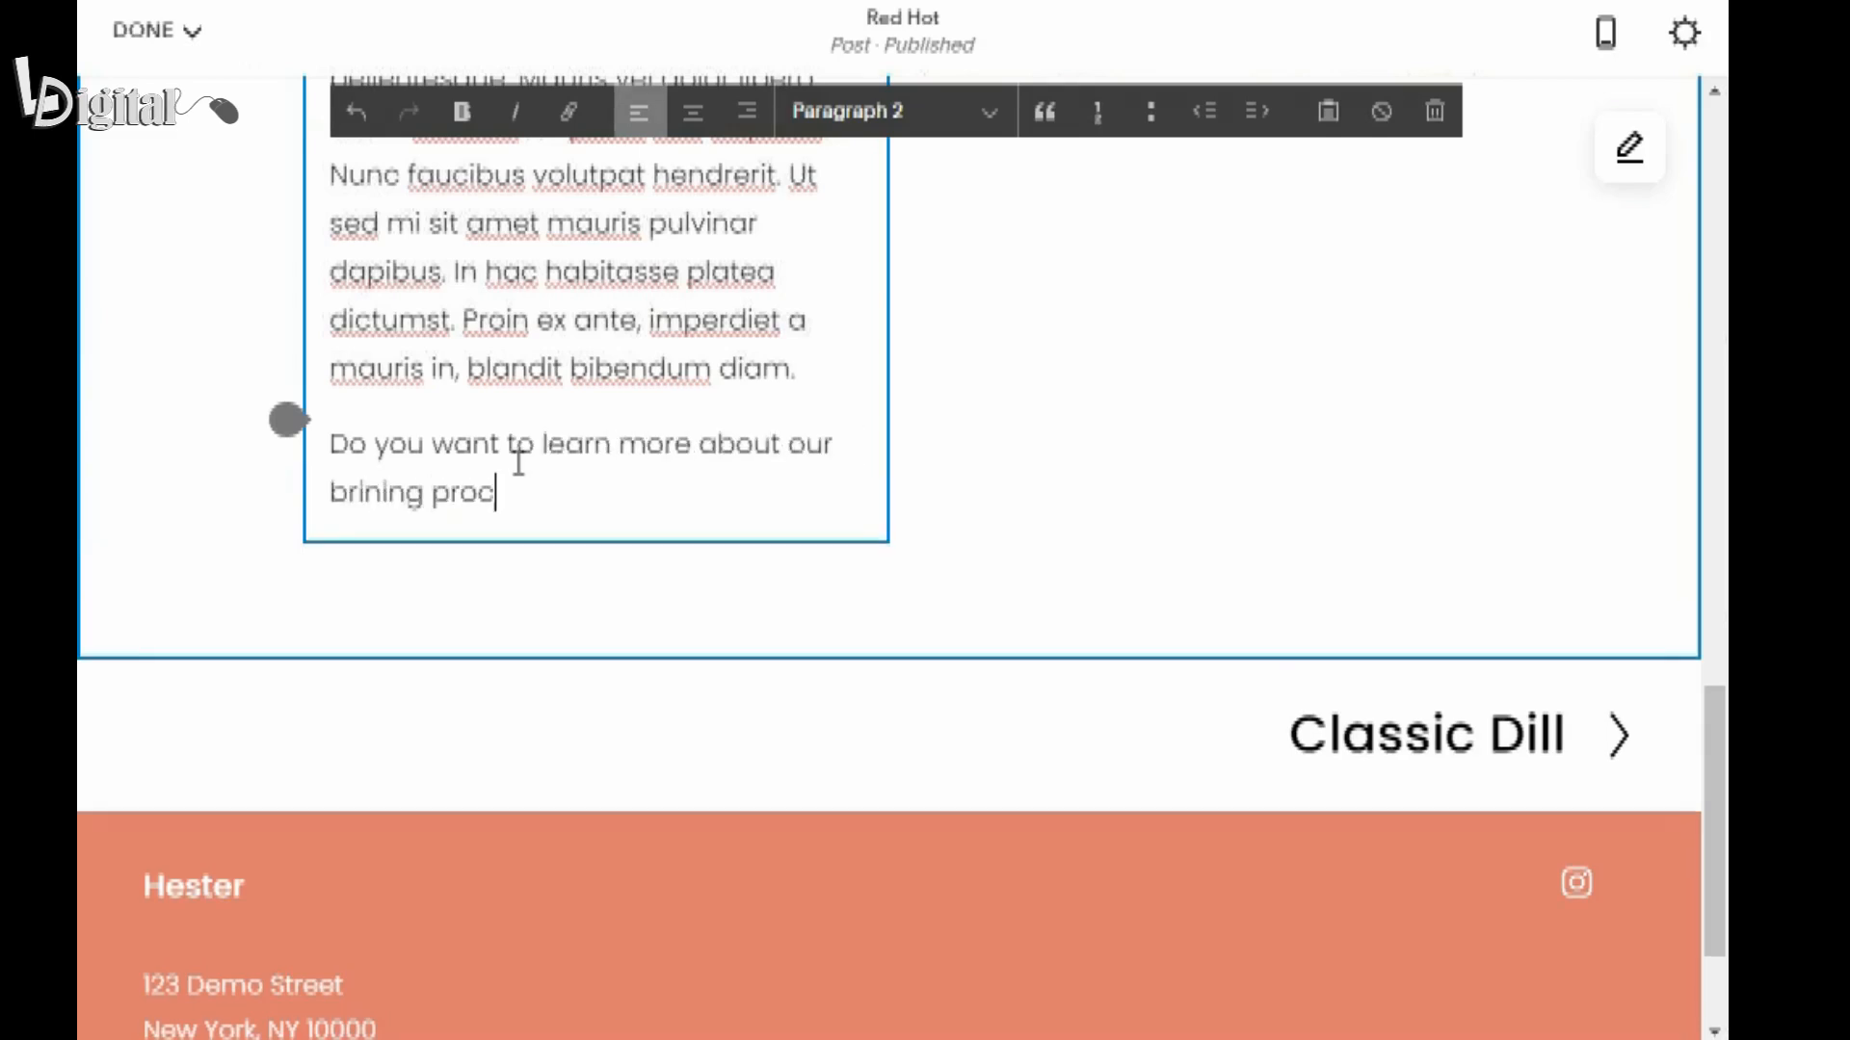
pyautogui.write('ess? Read our st')
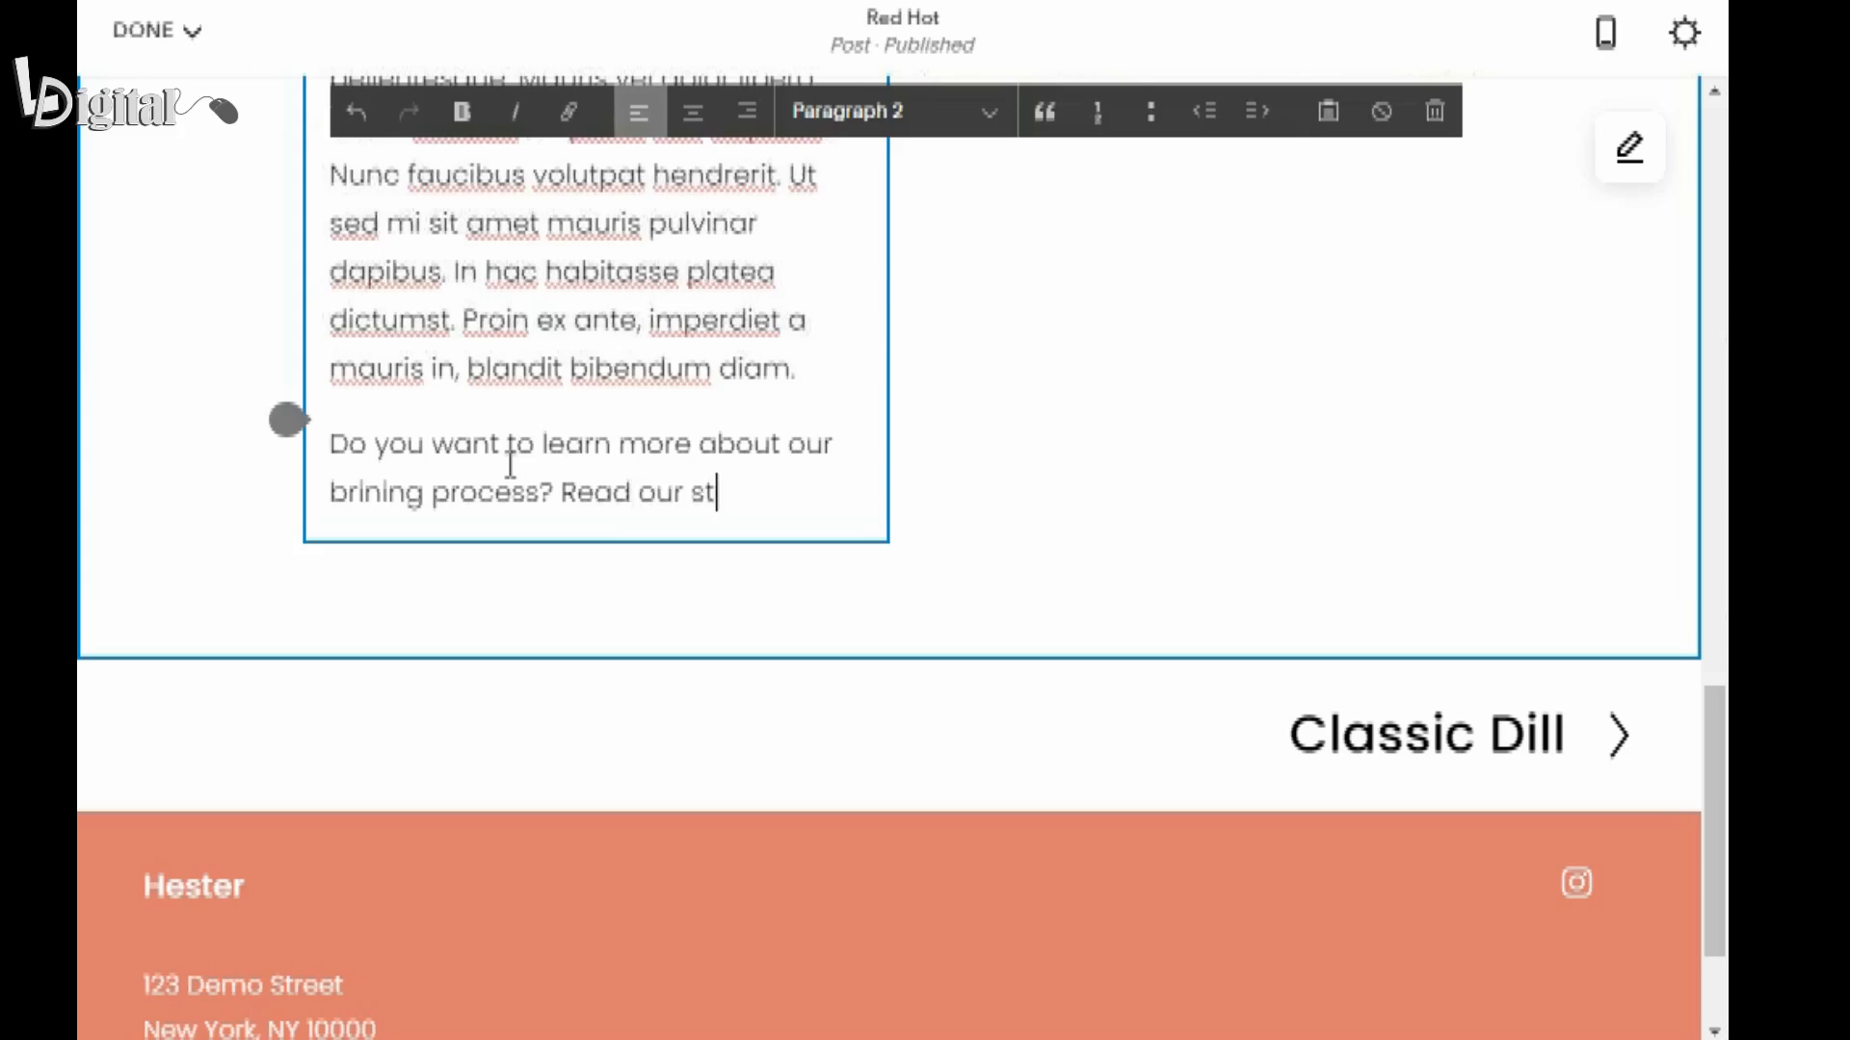
pyautogui.write('ory.')
# Link the words "Read our story" to the site's FAQs page and save the post.
pyautogui.click(562, 492)
pyautogui.moveTo(562, 492); pyautogui.dragTo(756, 492)
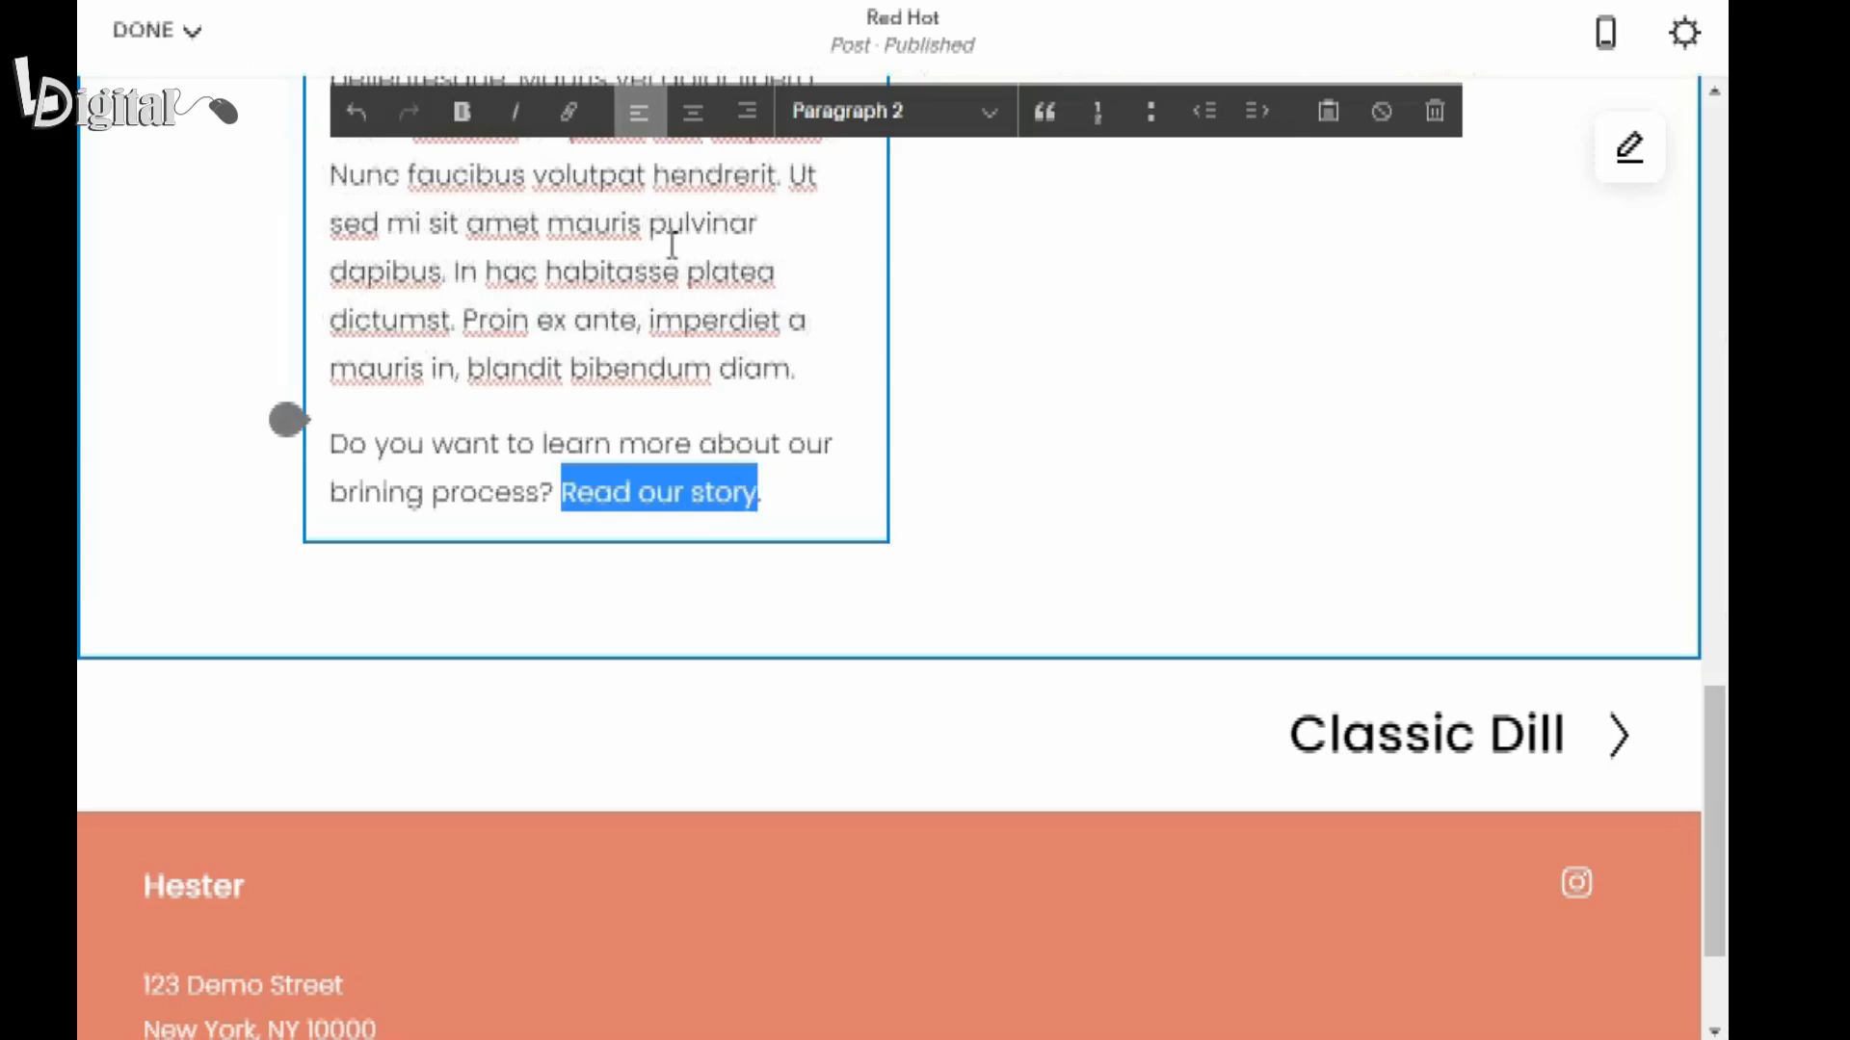
pyautogui.click(568, 130)
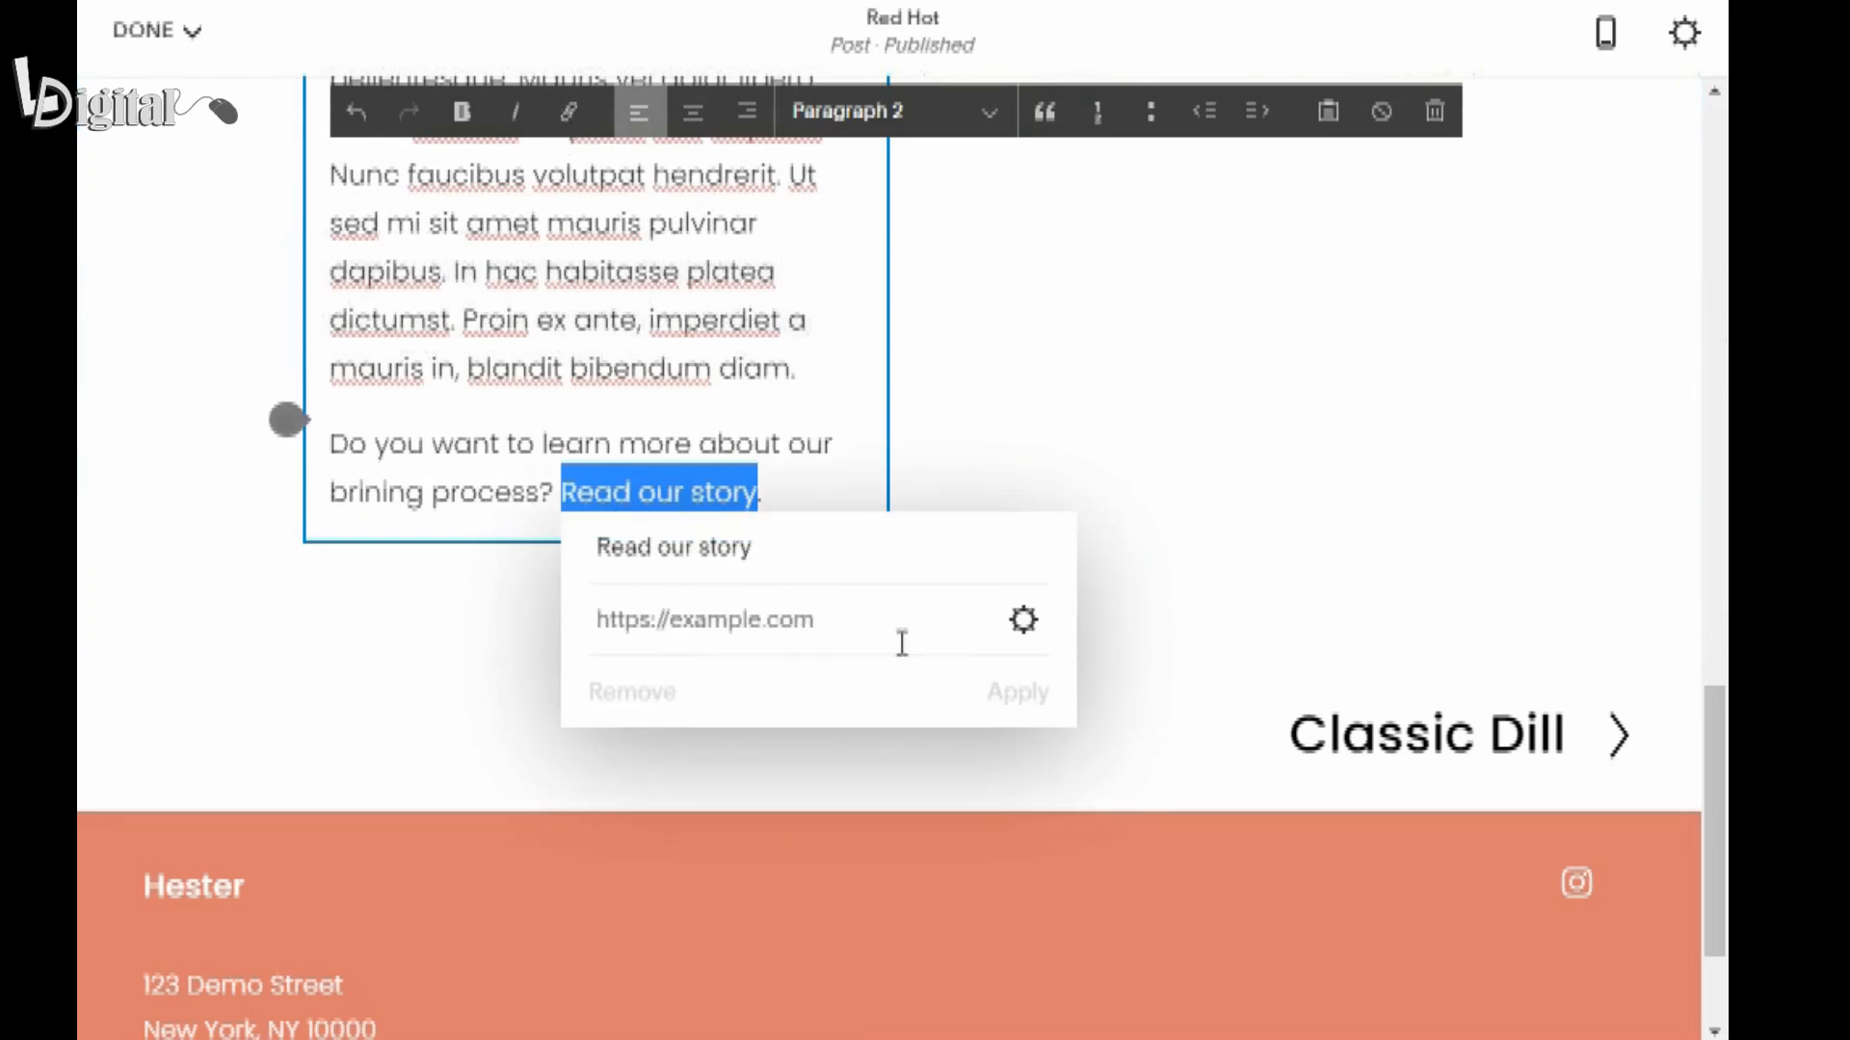
pyautogui.click(1021, 647)
pyautogui.click(1020, 635)
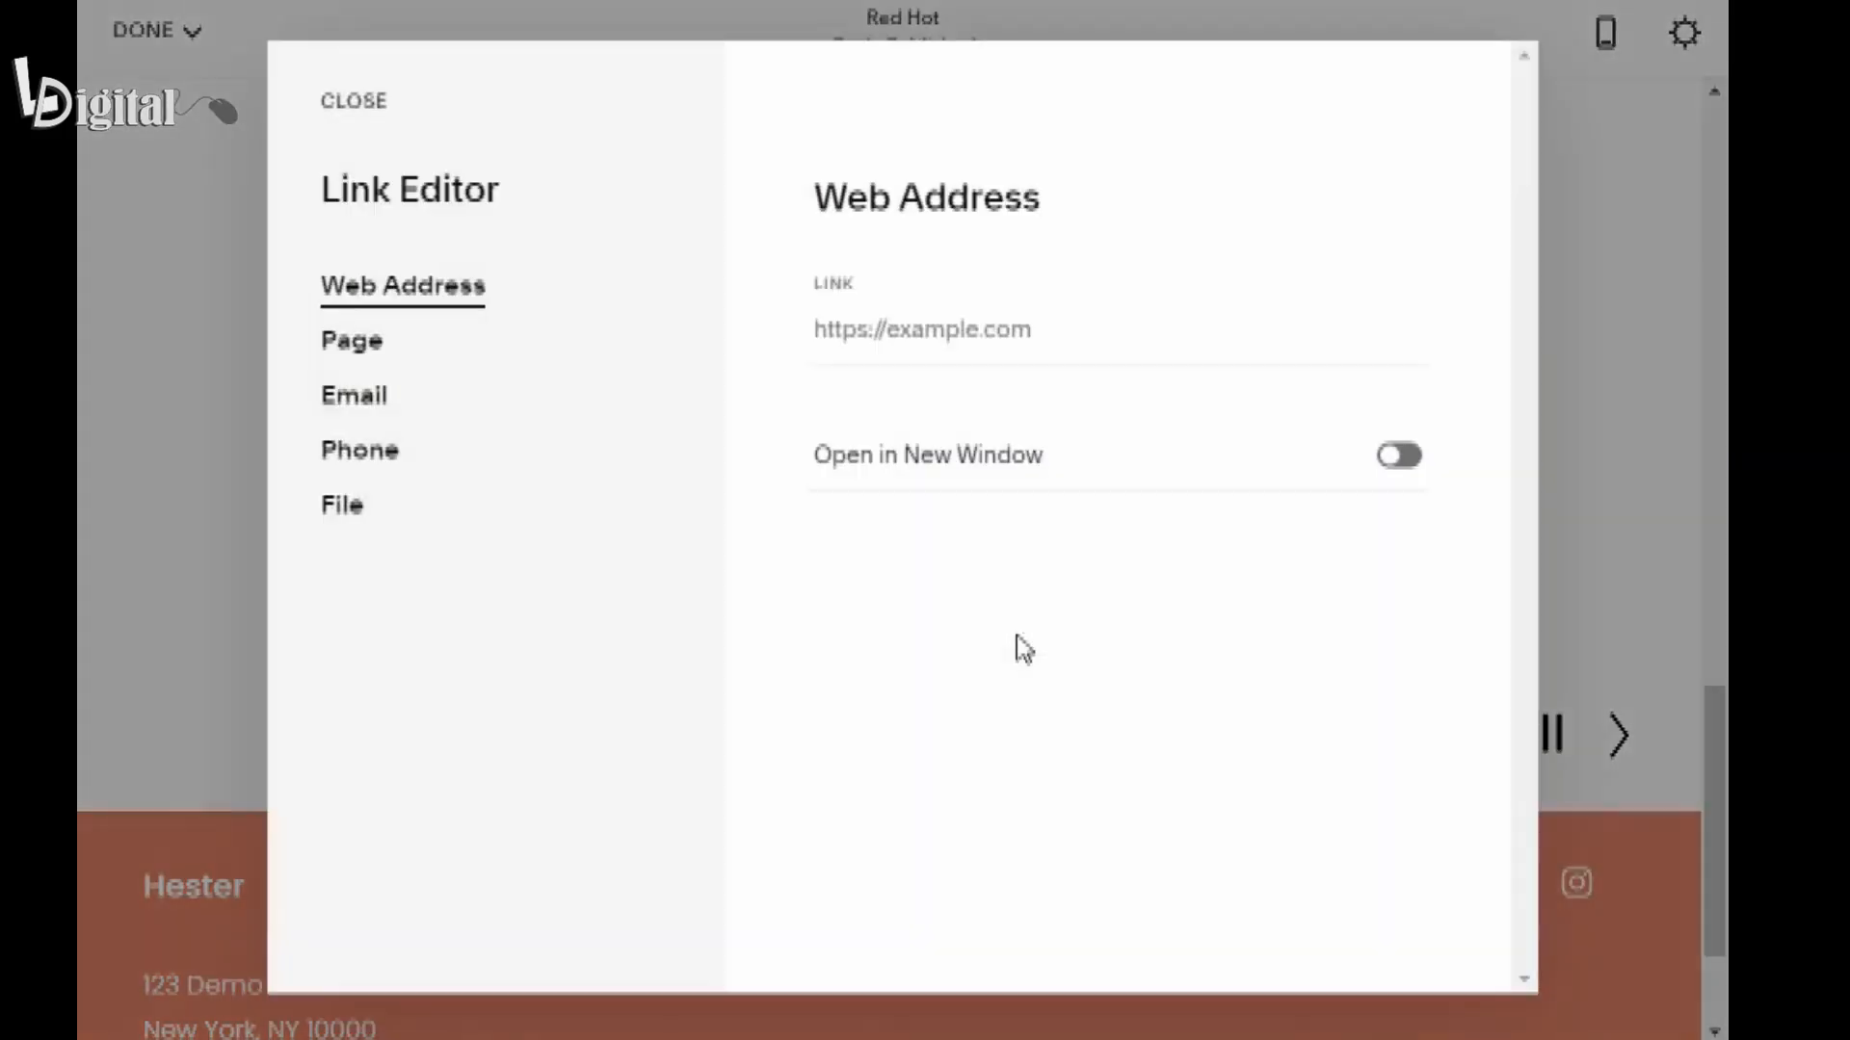
pyautogui.click(345, 359)
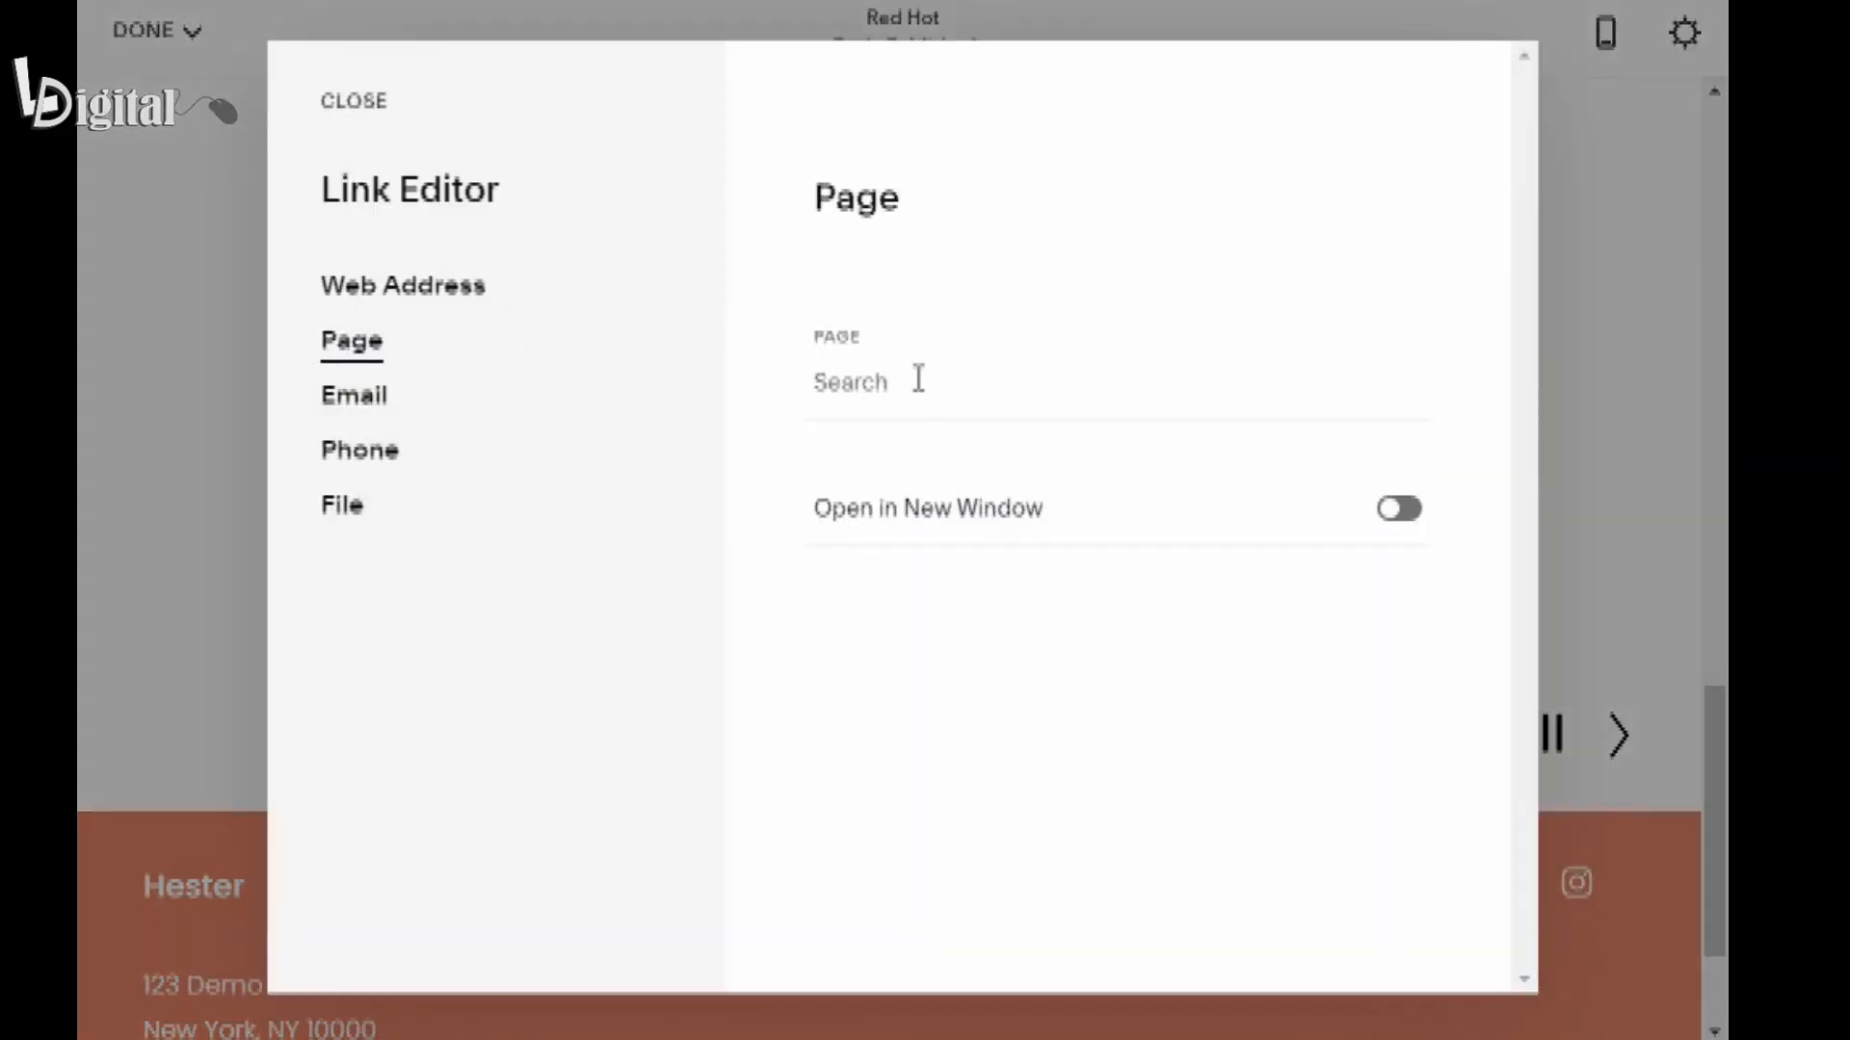
pyautogui.click(1013, 390)
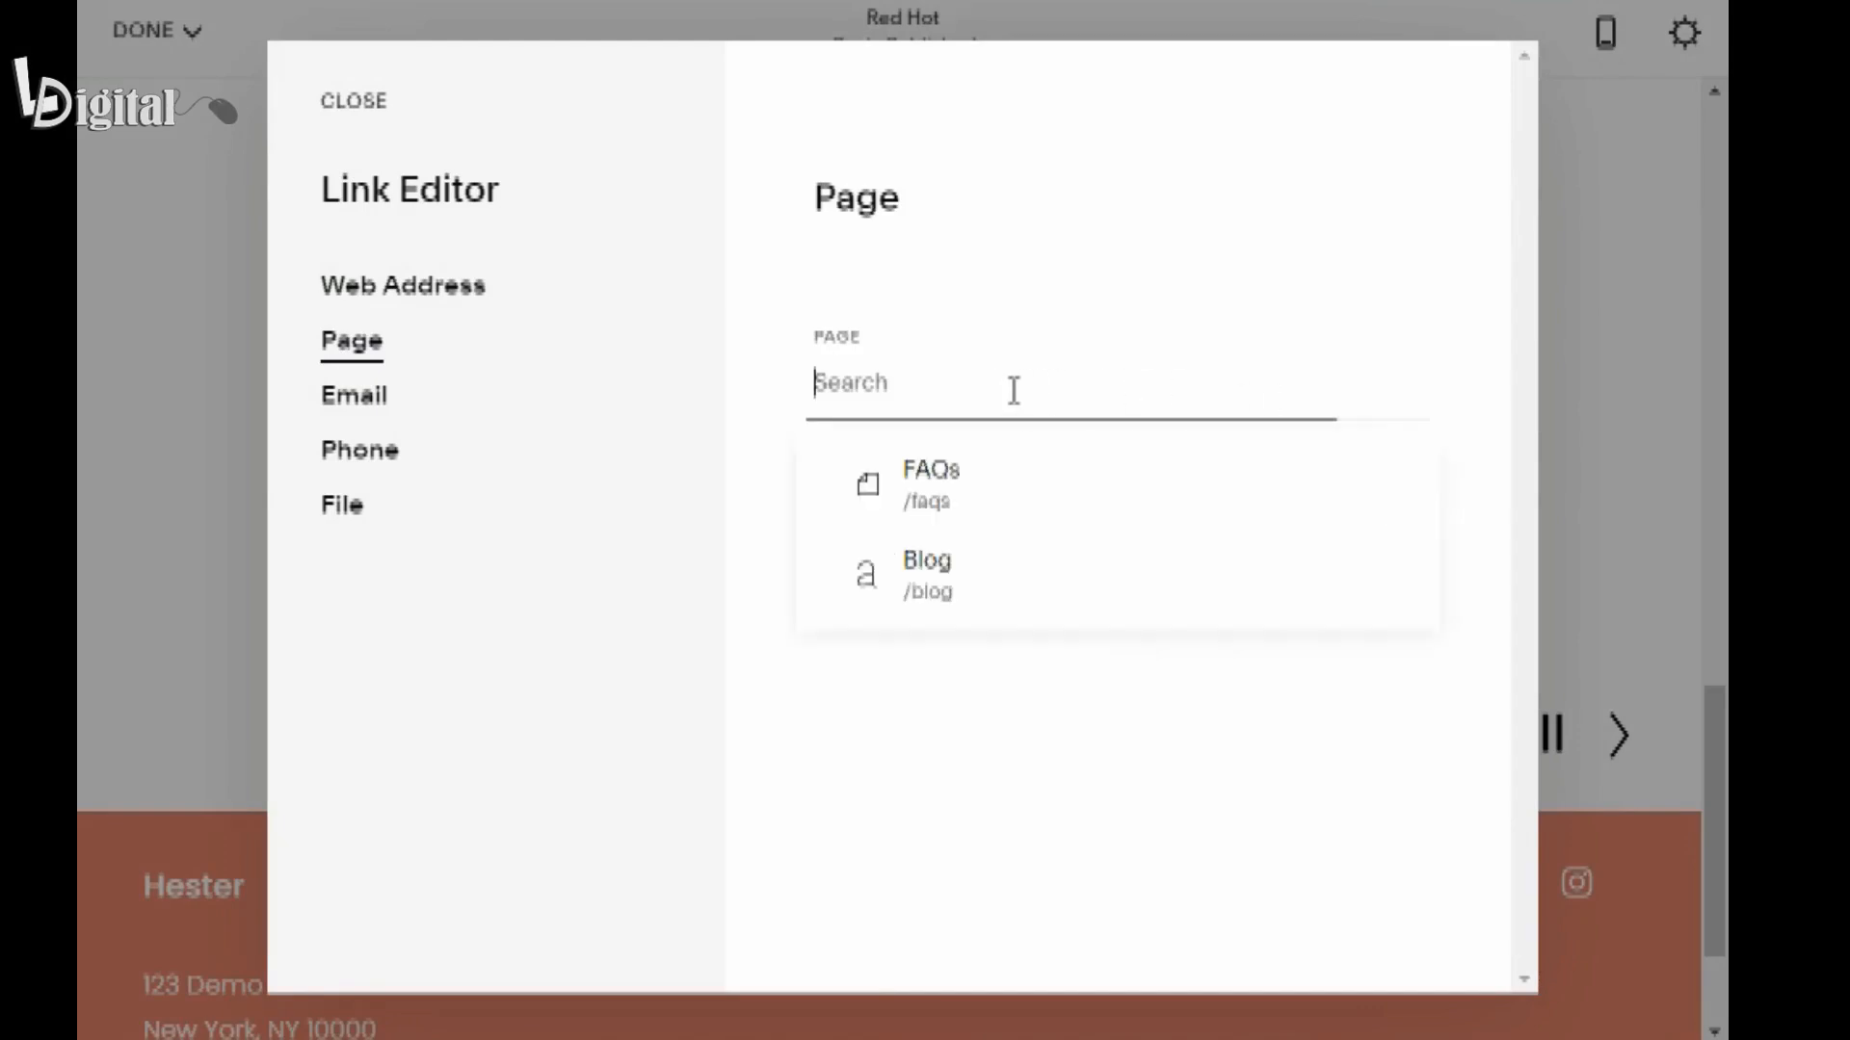
pyautogui.click(980, 501)
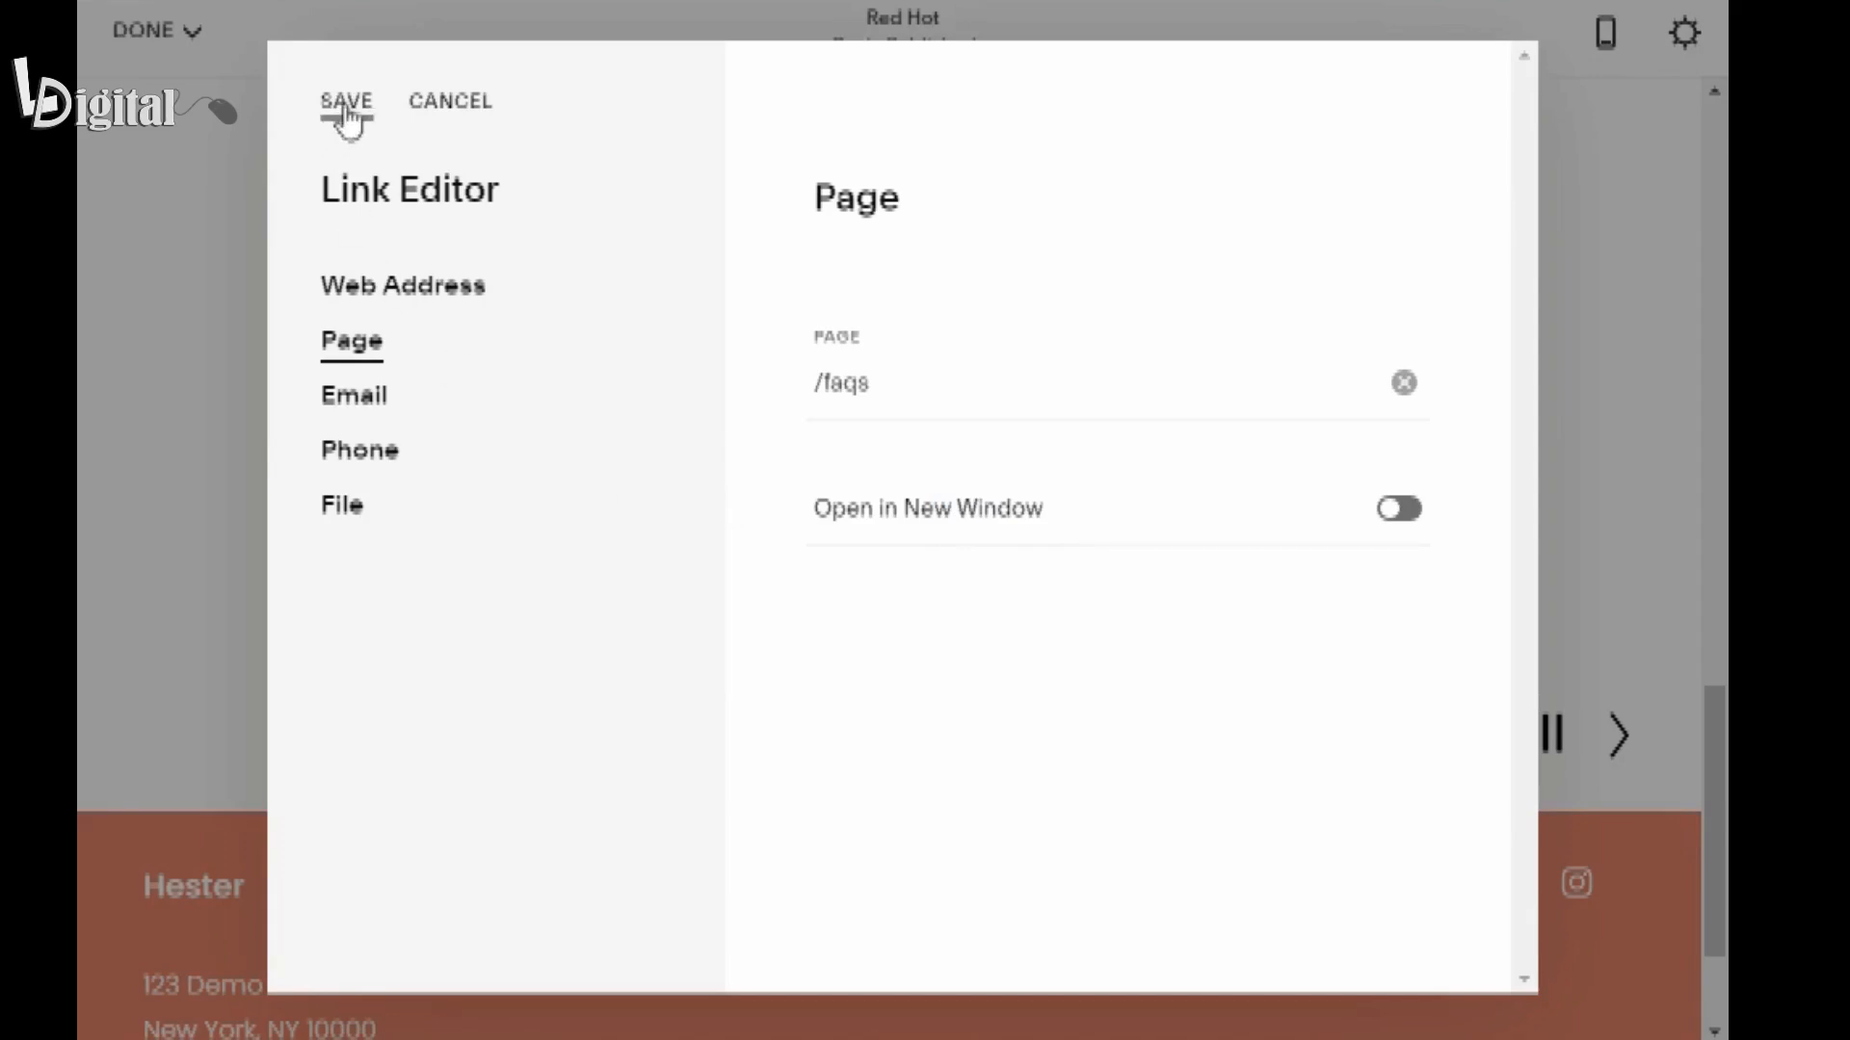
pyautogui.click(1406, 520)
pyautogui.click(349, 102)
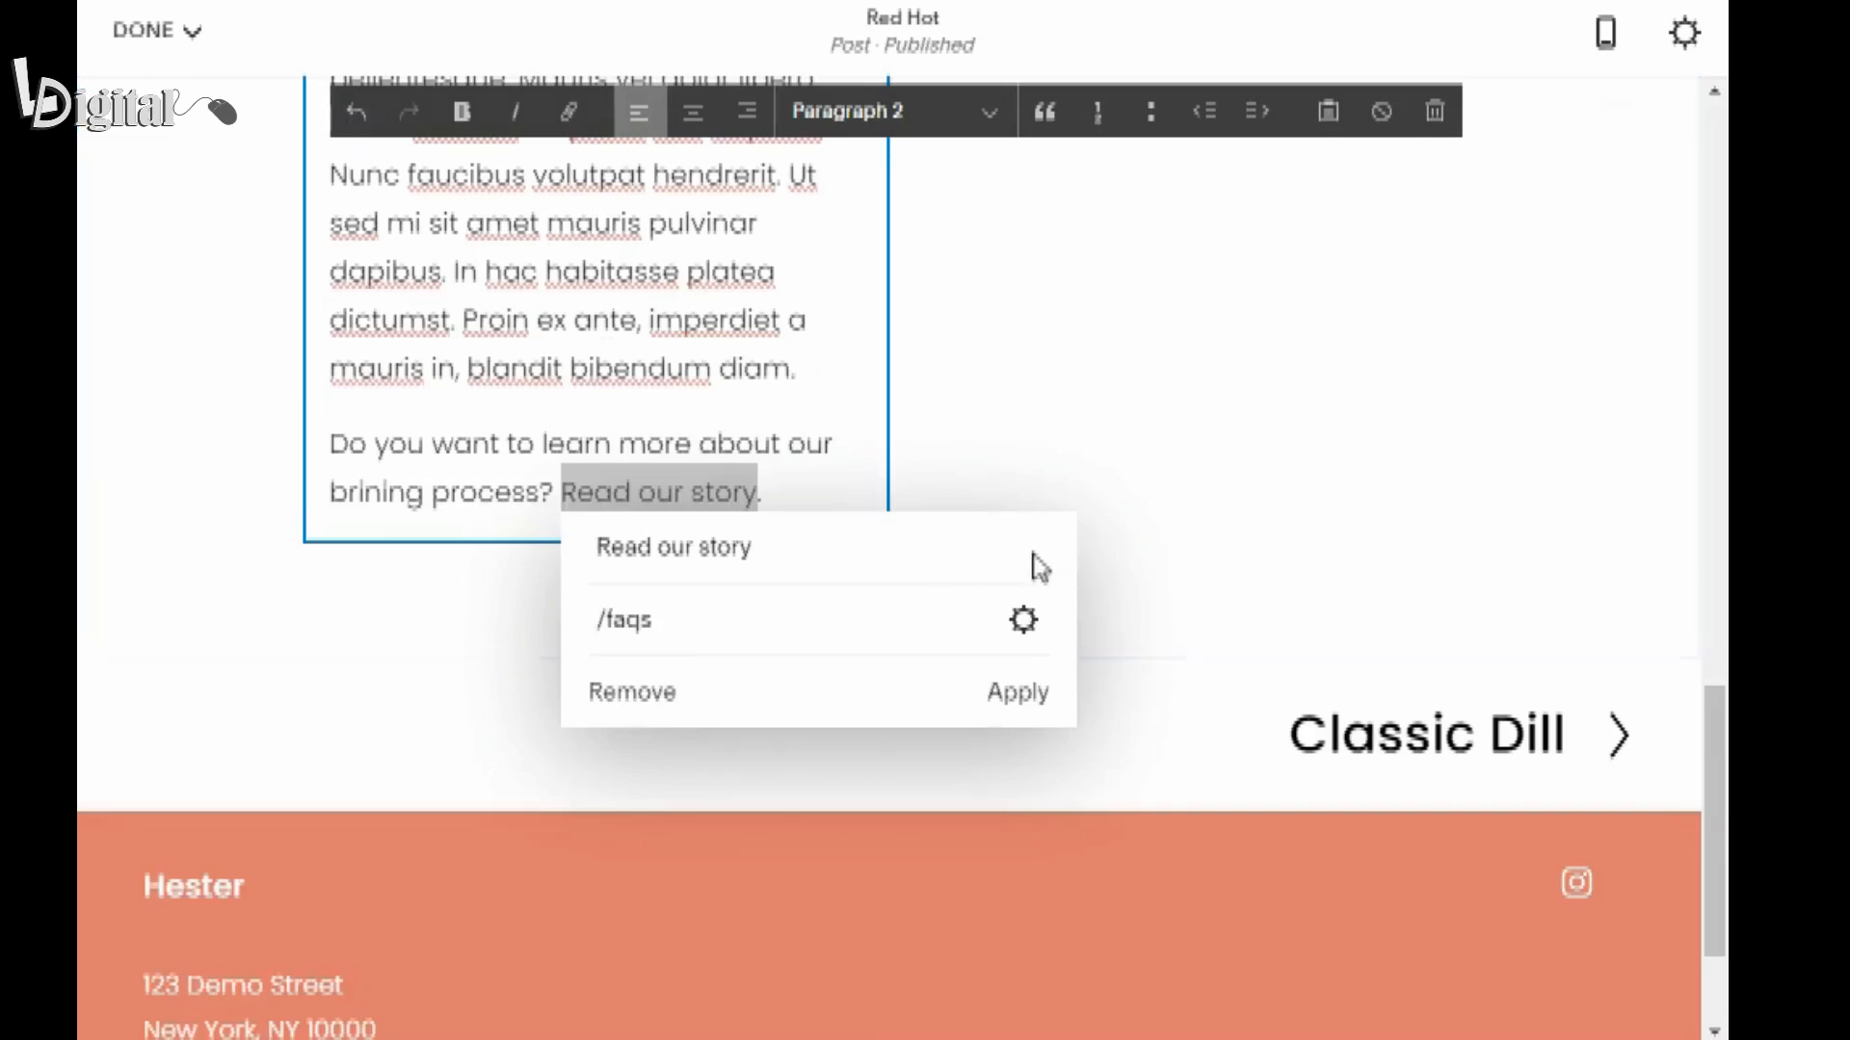
pyautogui.click(1018, 696)
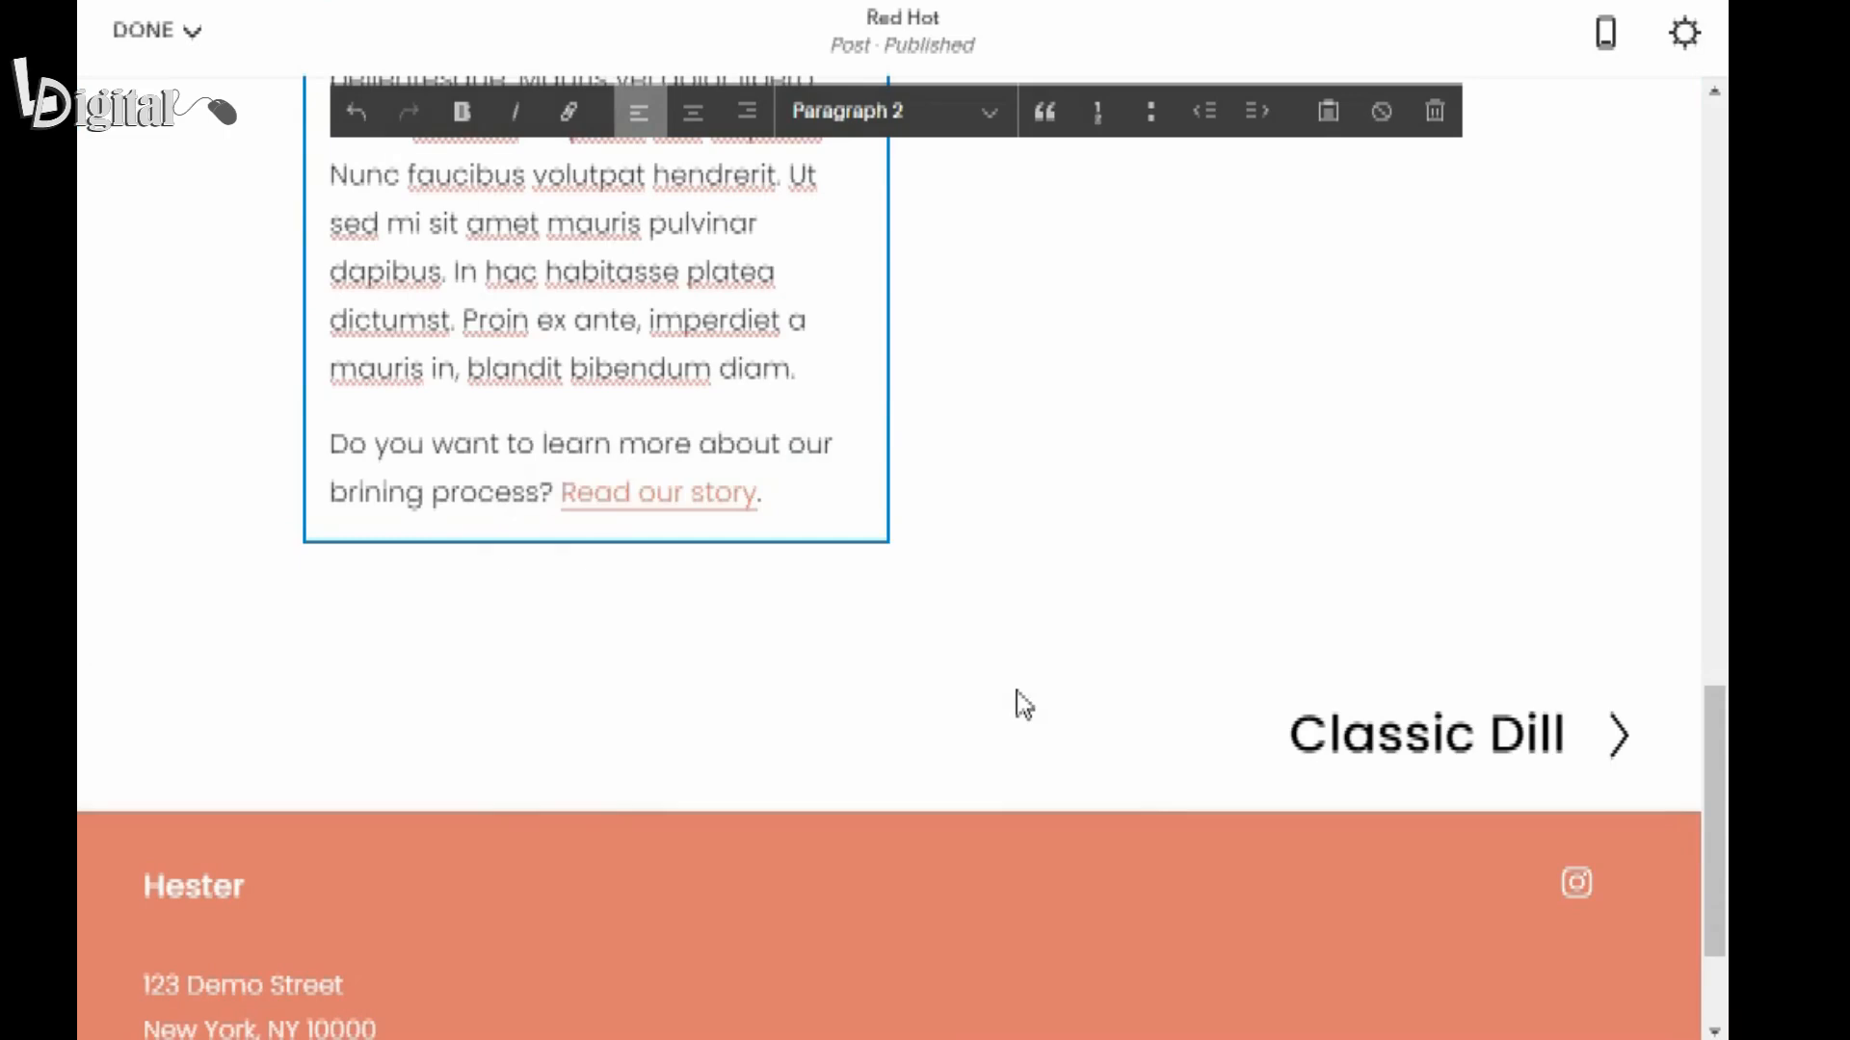
pyautogui.write('‰')
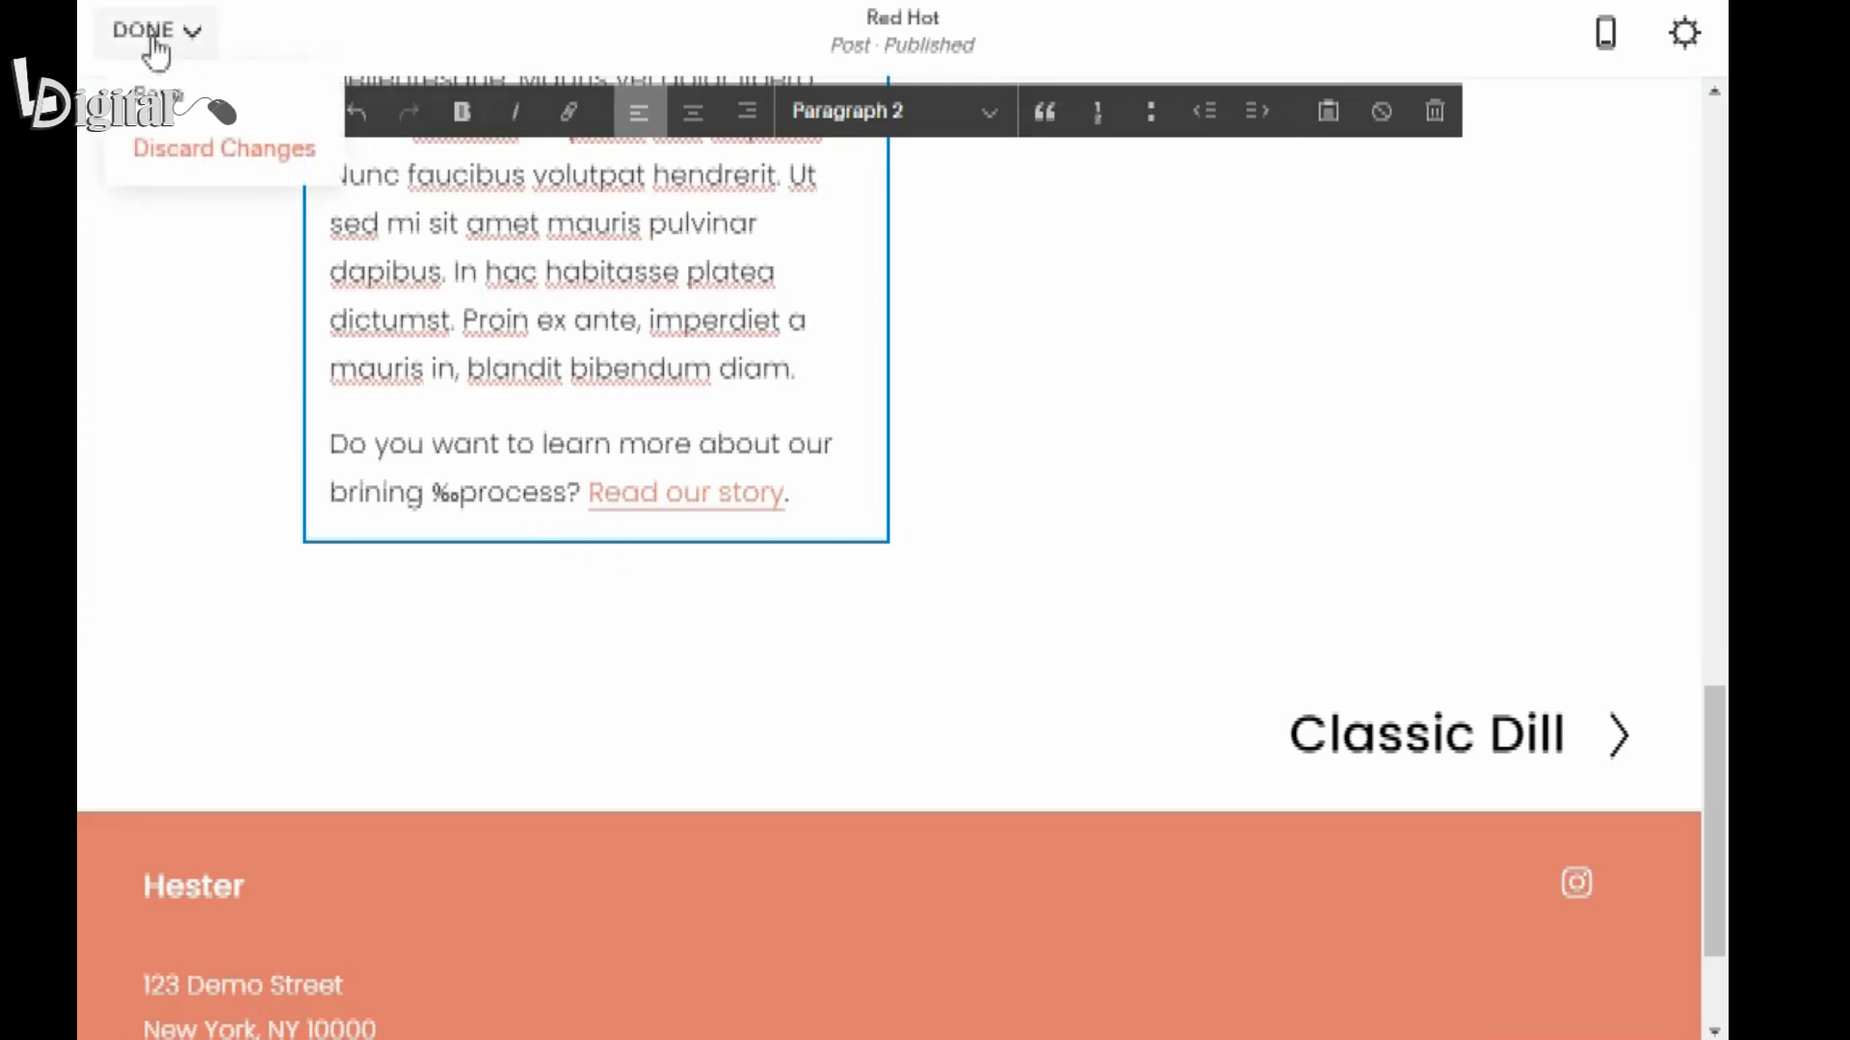
pyautogui.click(152, 103)
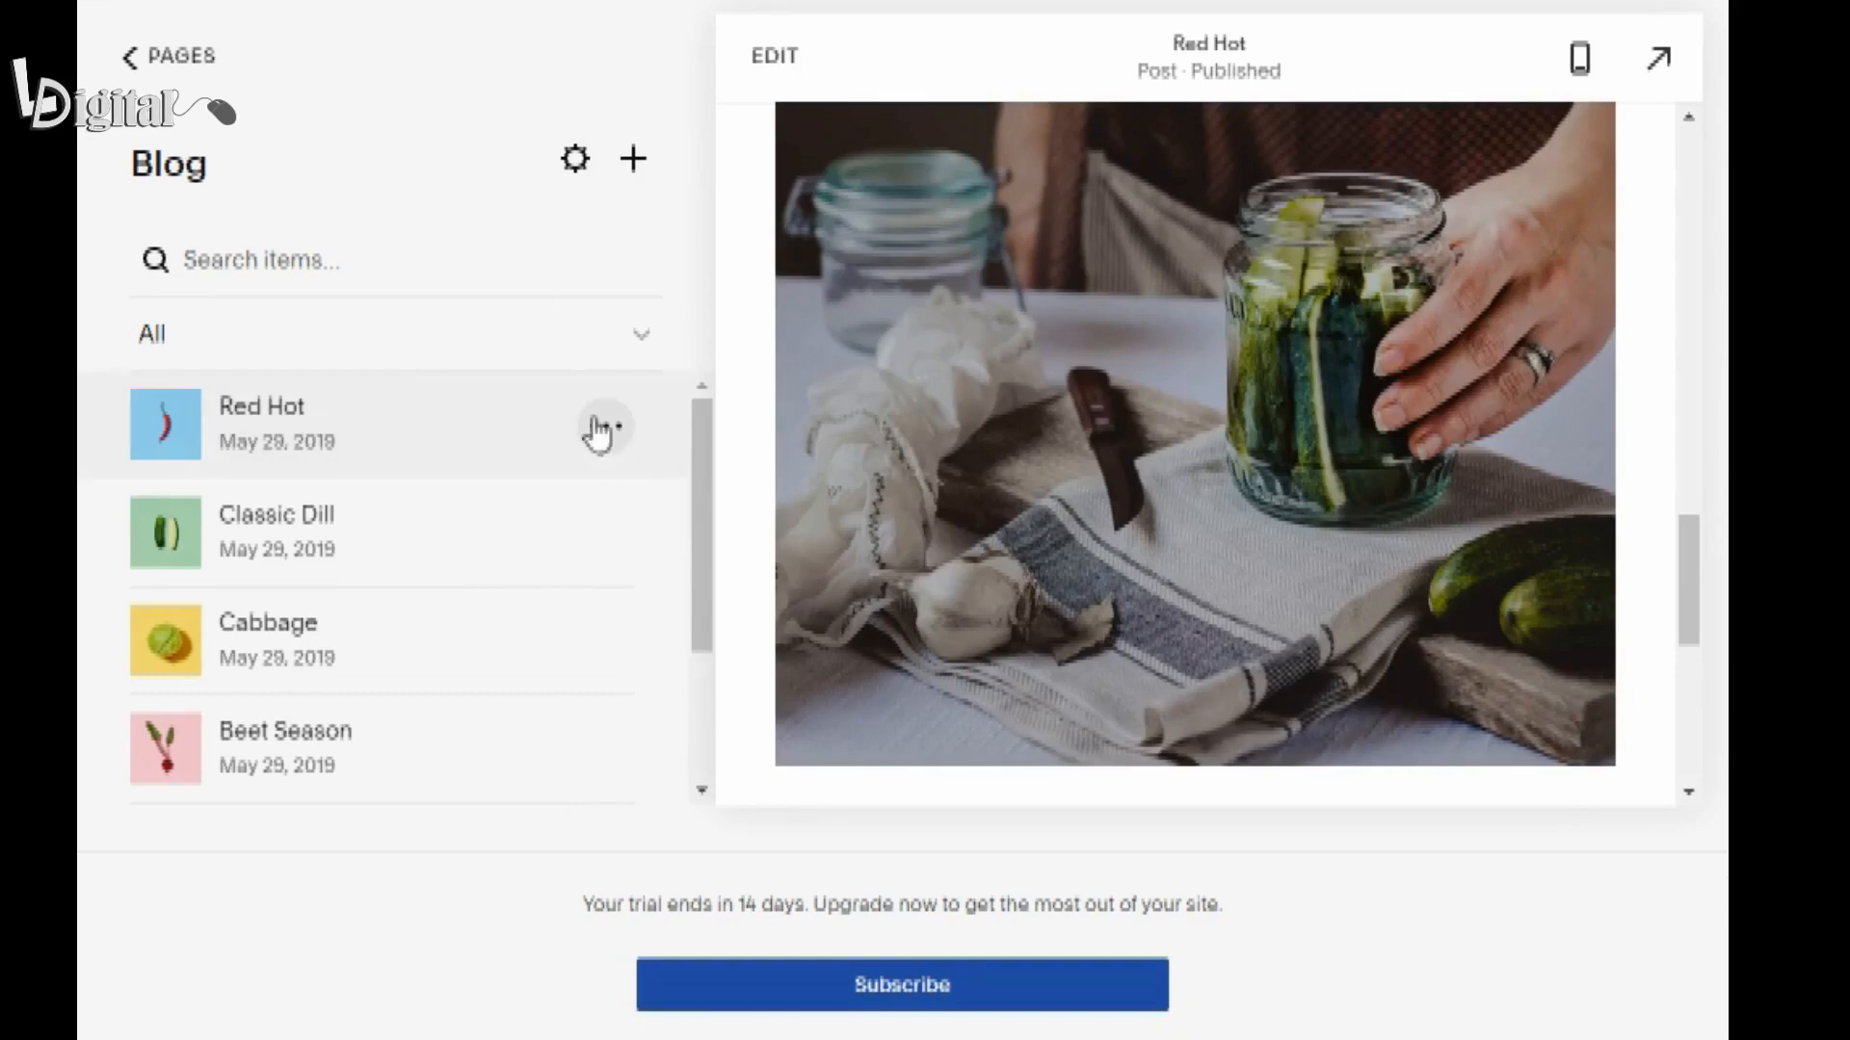
# In the Red Hot post's settings, shorten the post URL to /blog/red-hot.
pyautogui.click(602, 426)
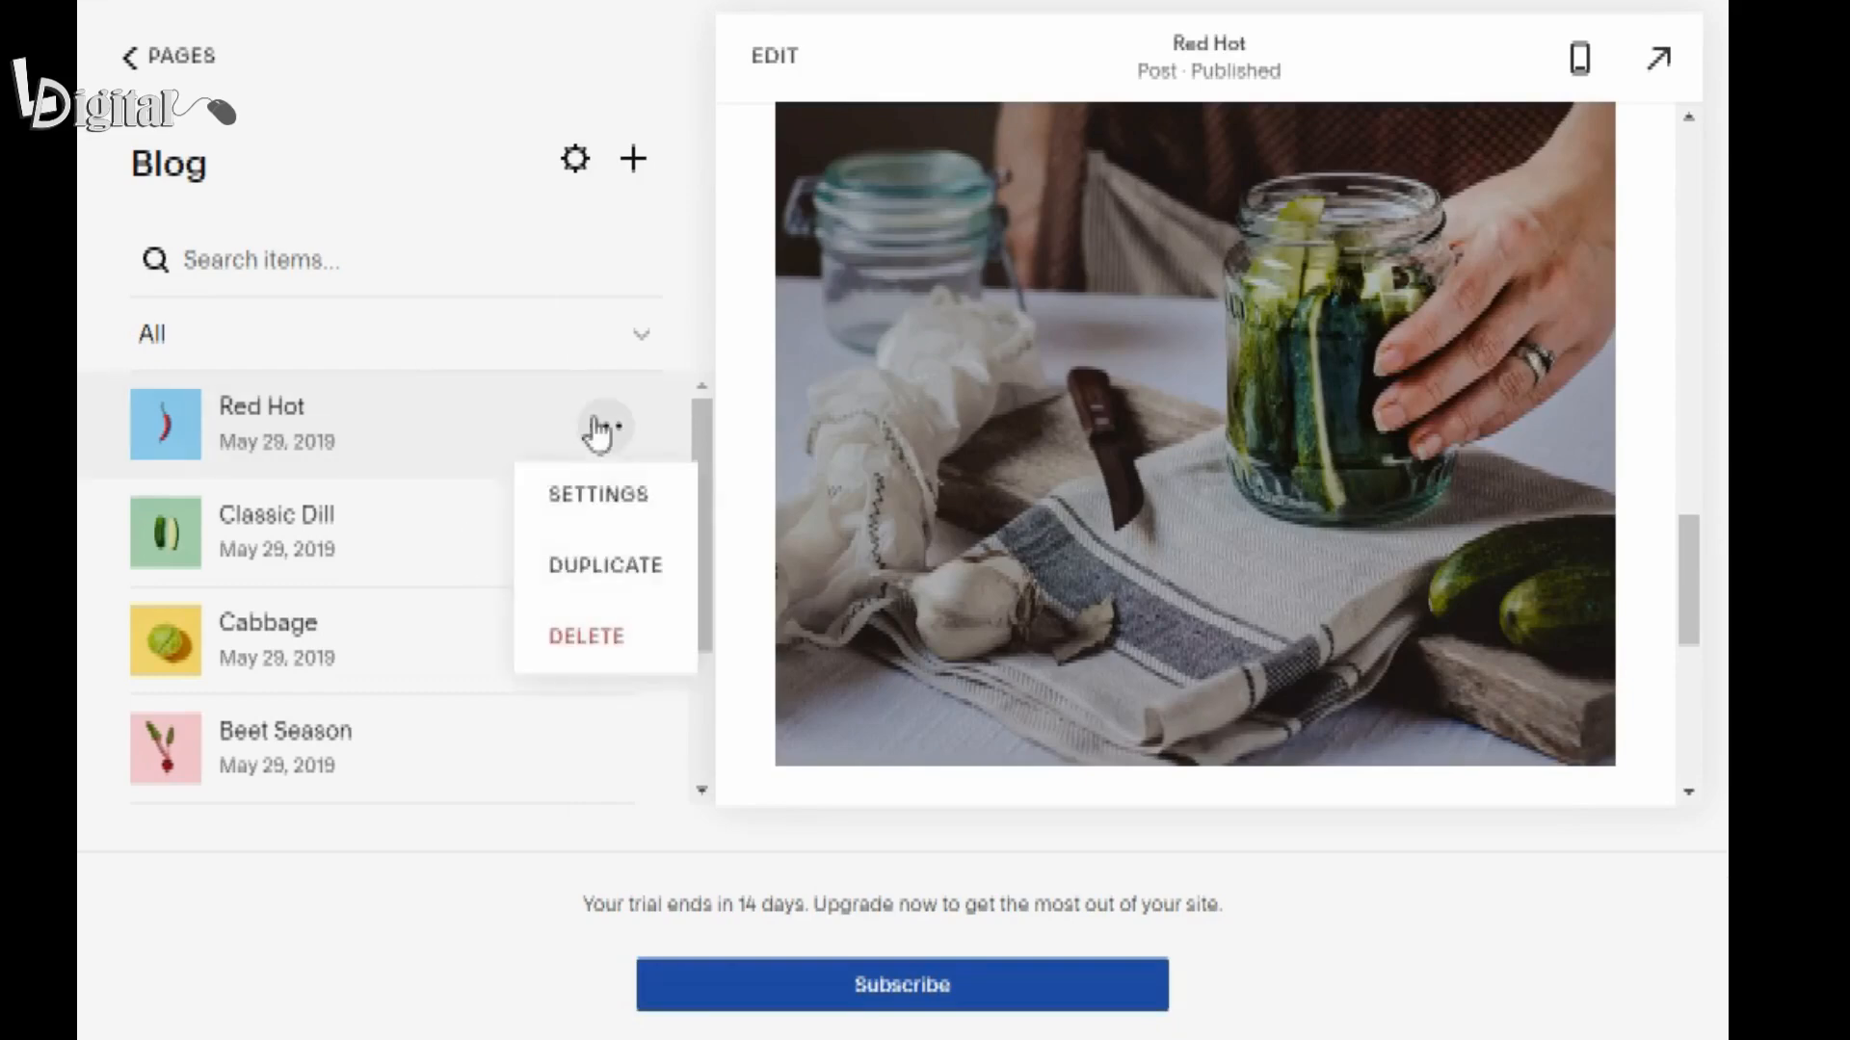
pyautogui.click(594, 523)
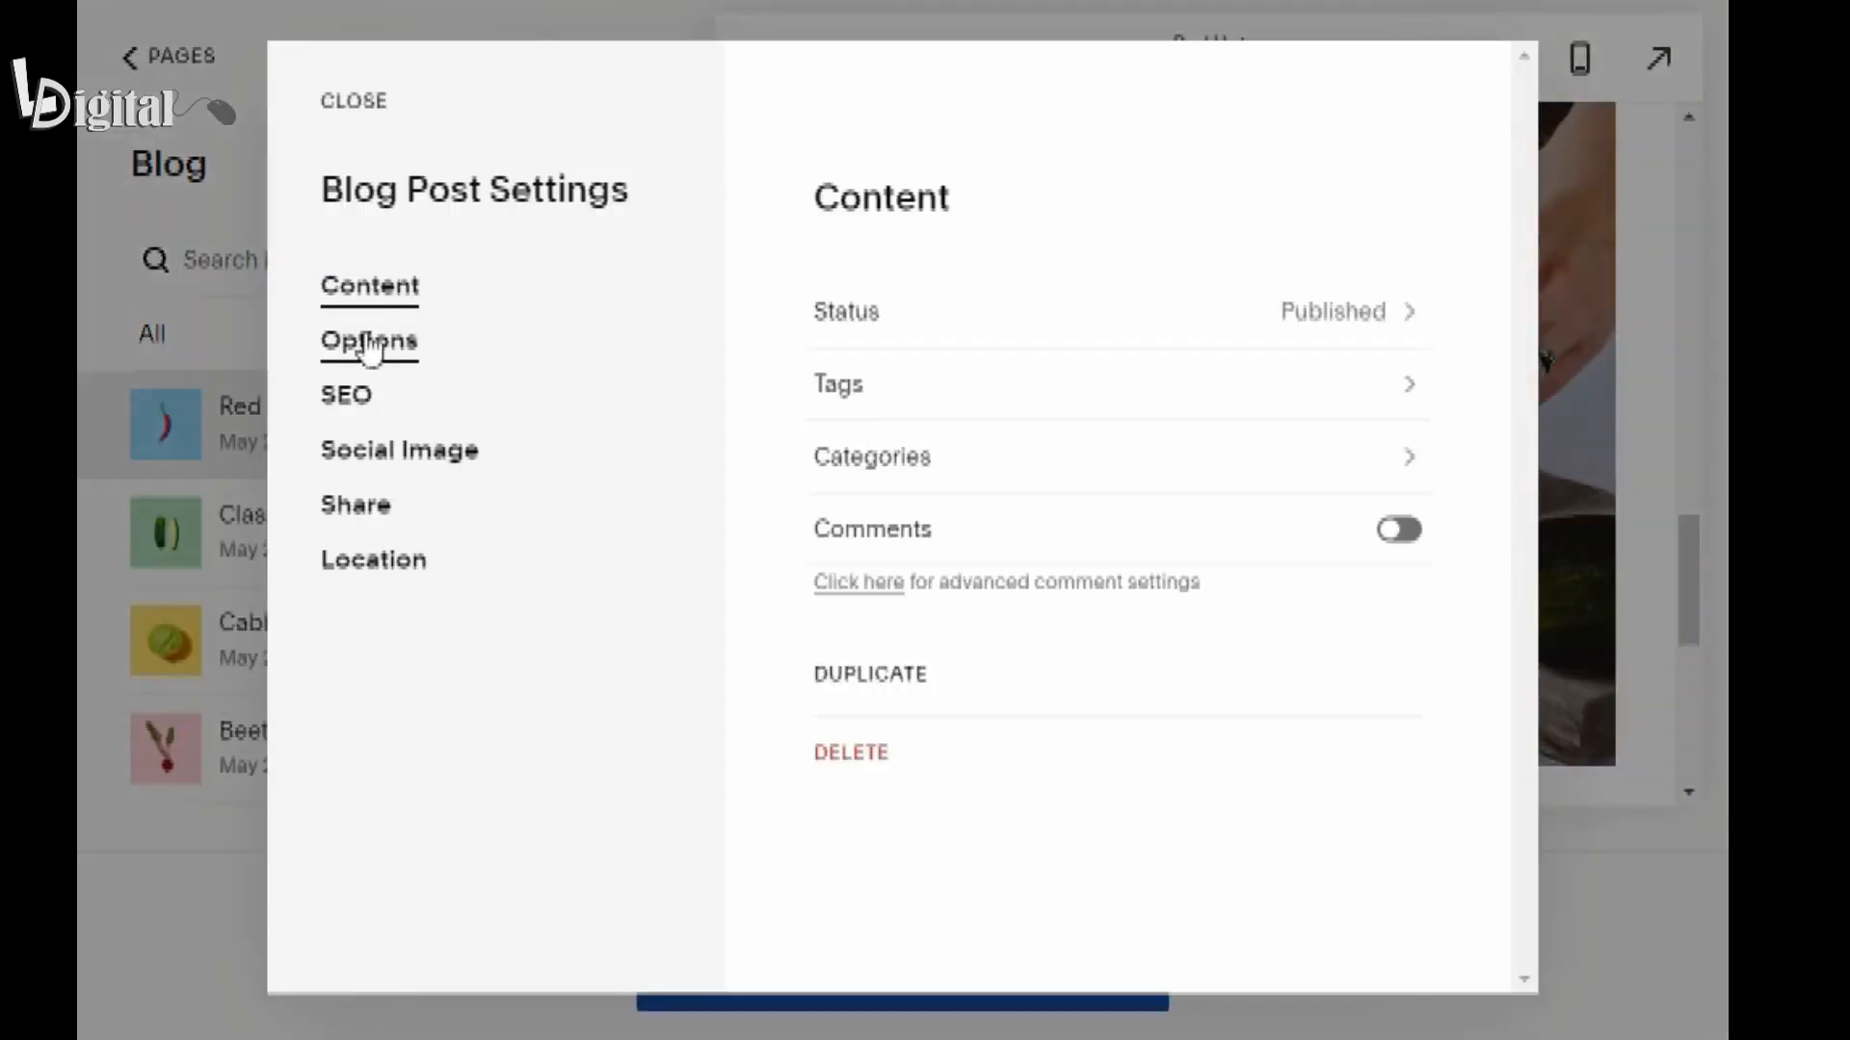
pyautogui.click(369, 347)
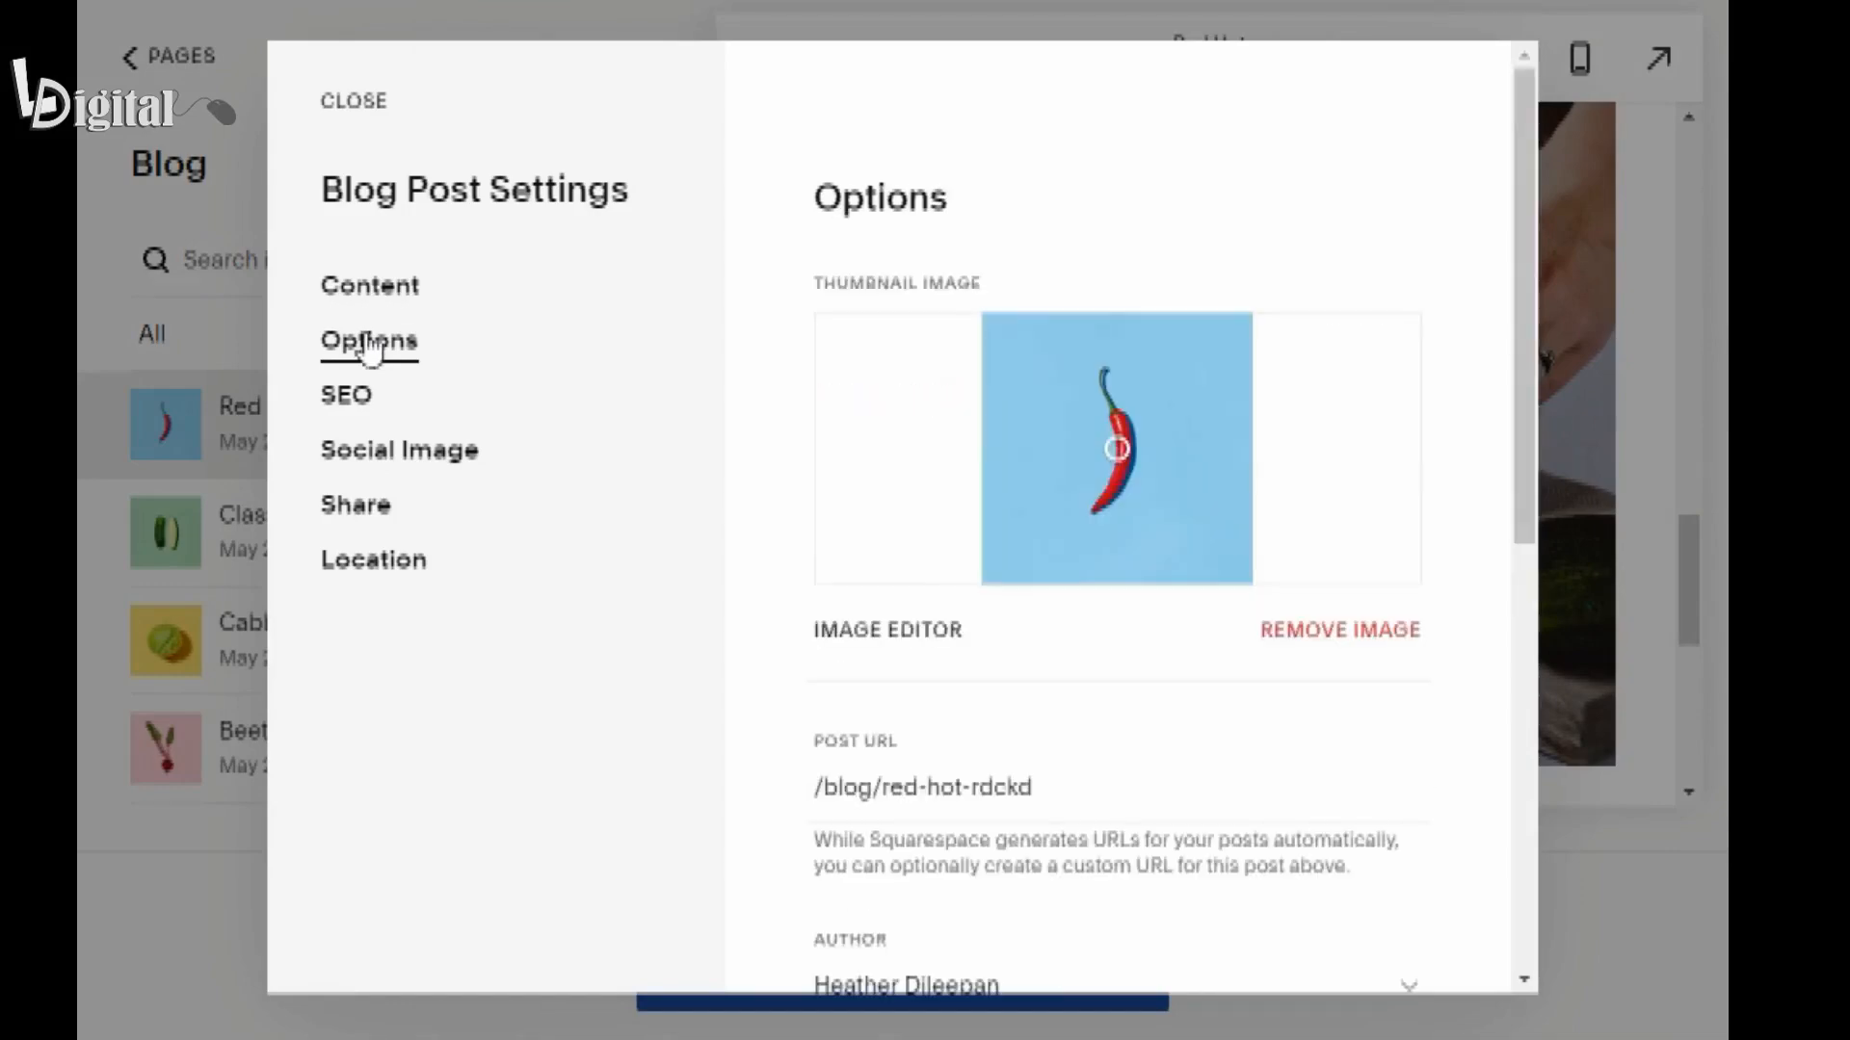
pyautogui.scroll(-2, 1093, 448)
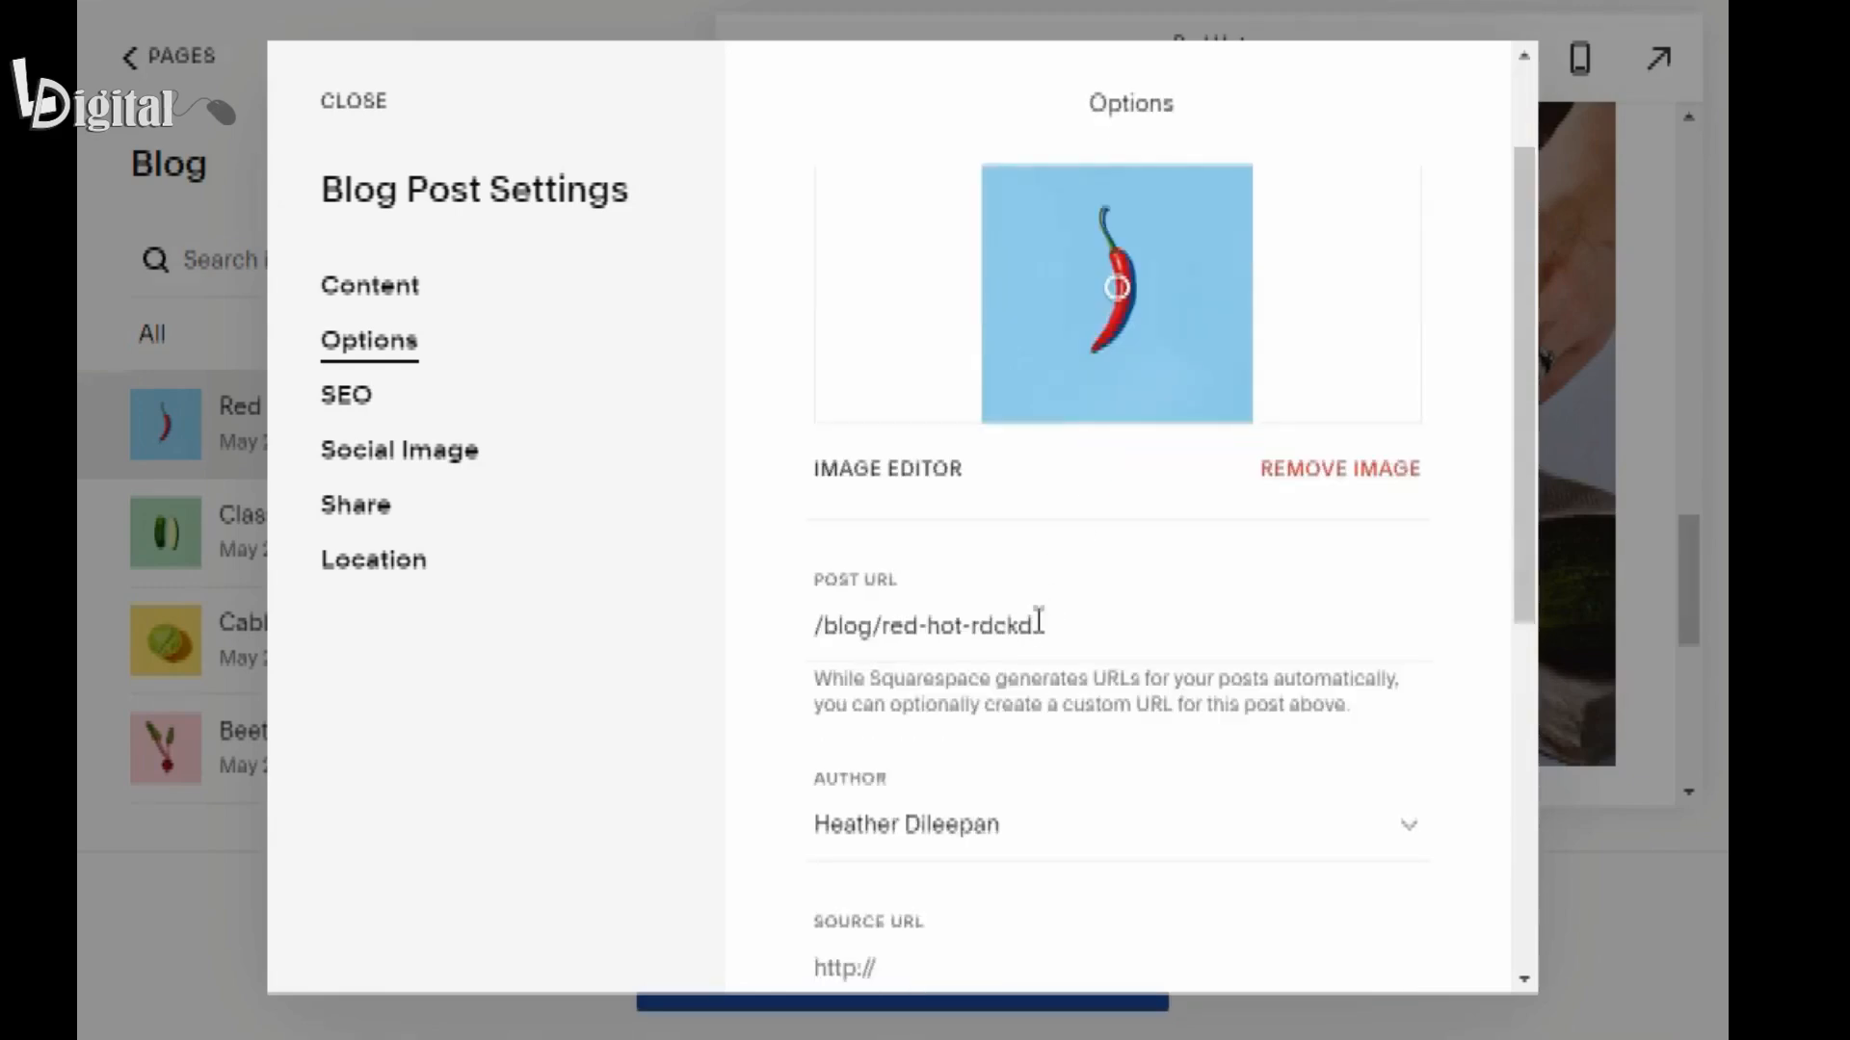
pyautogui.click(1038, 623)
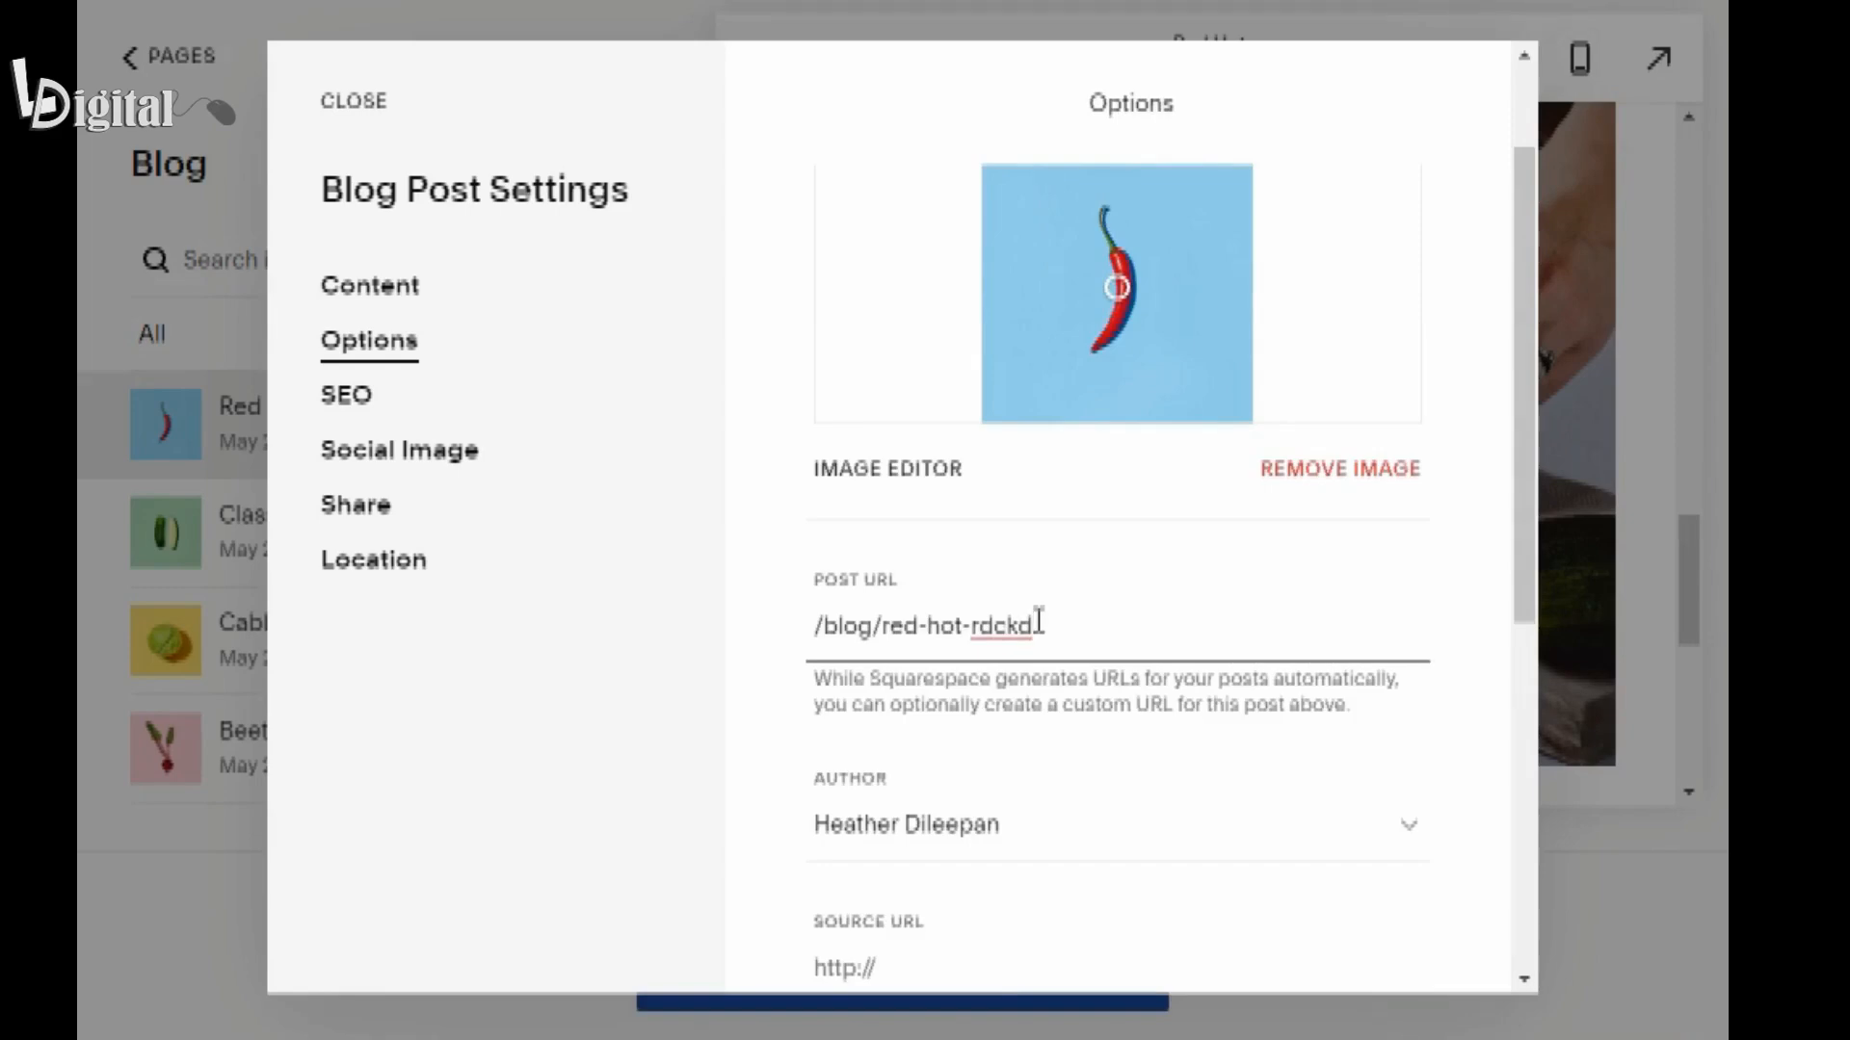
pyautogui.press('BackSpace')
pyautogui.press('BackSpace')
pyautogui.press('BackSpace')
pyautogui.press('BackSpace')
pyautogui.press('BackSpace')
pyautogui.press('BackSpace')
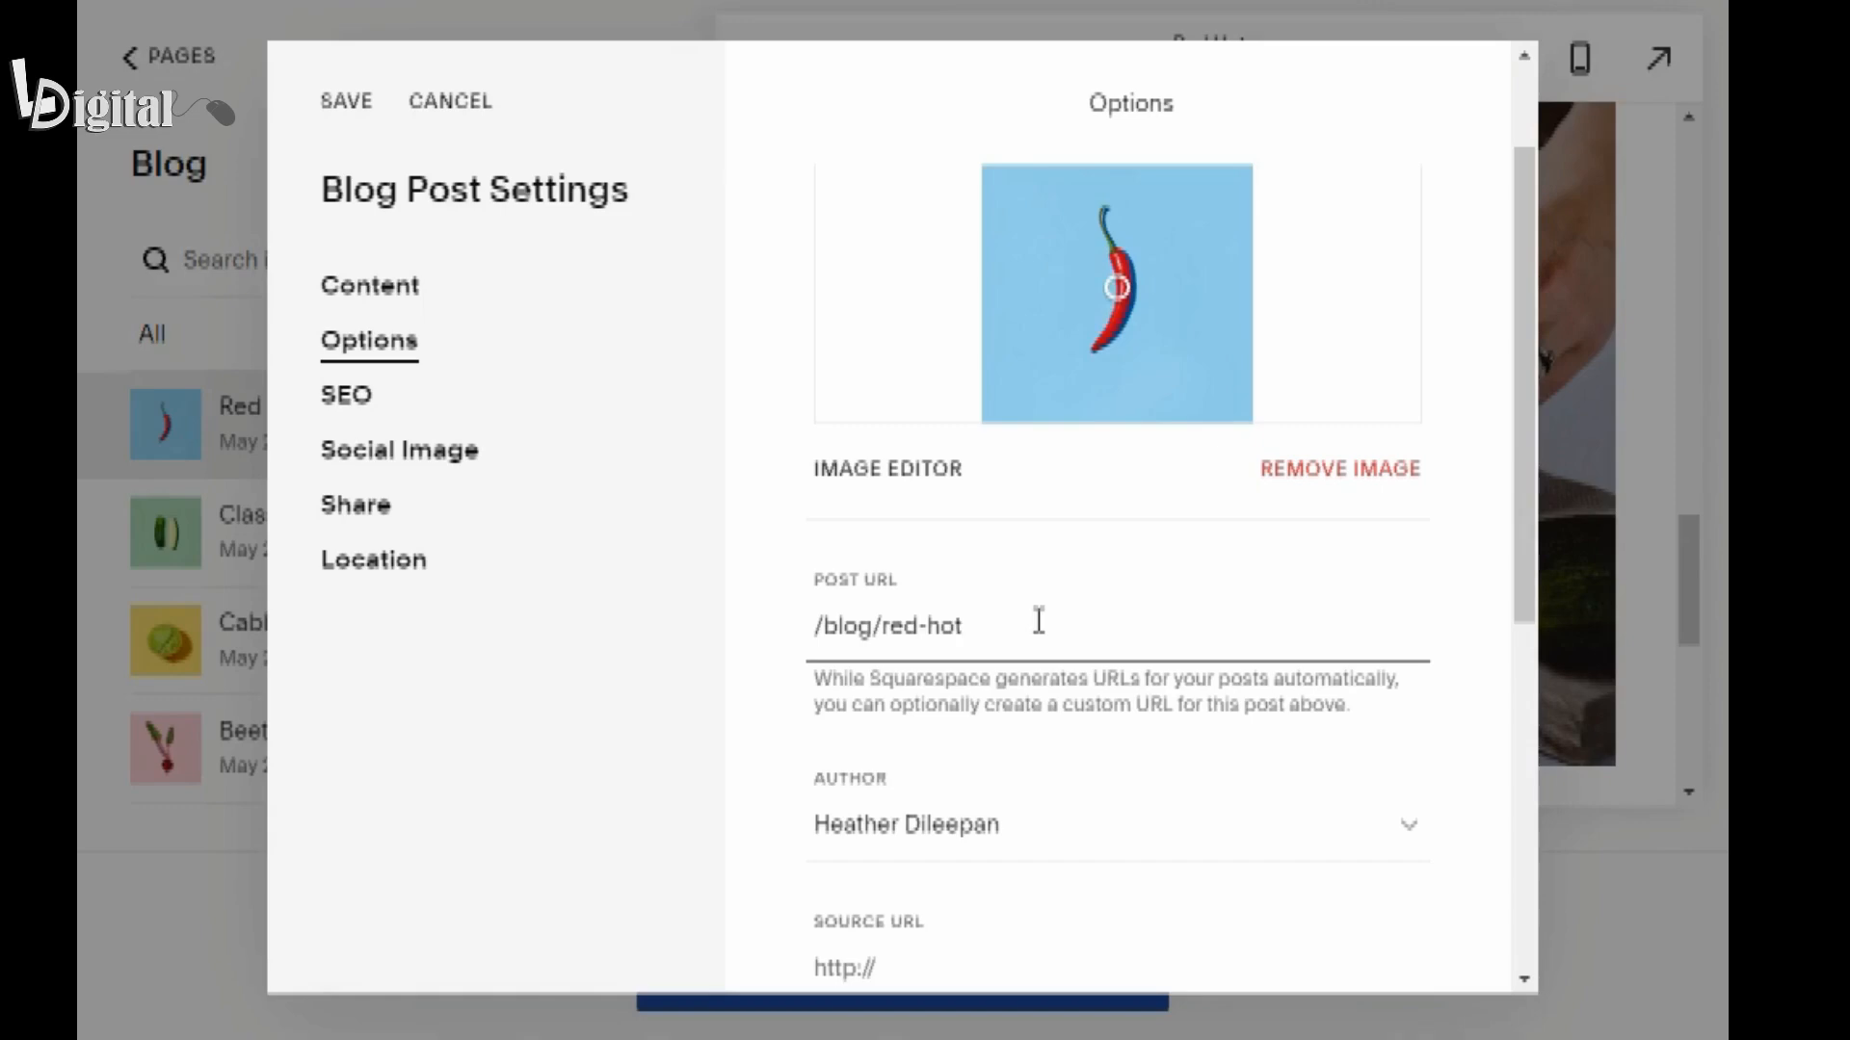
# Set the Red Hot post's SEO description to "Learn about our brining process, with secret tips you'll want to know about" and save it.
pyautogui.click(334, 409)
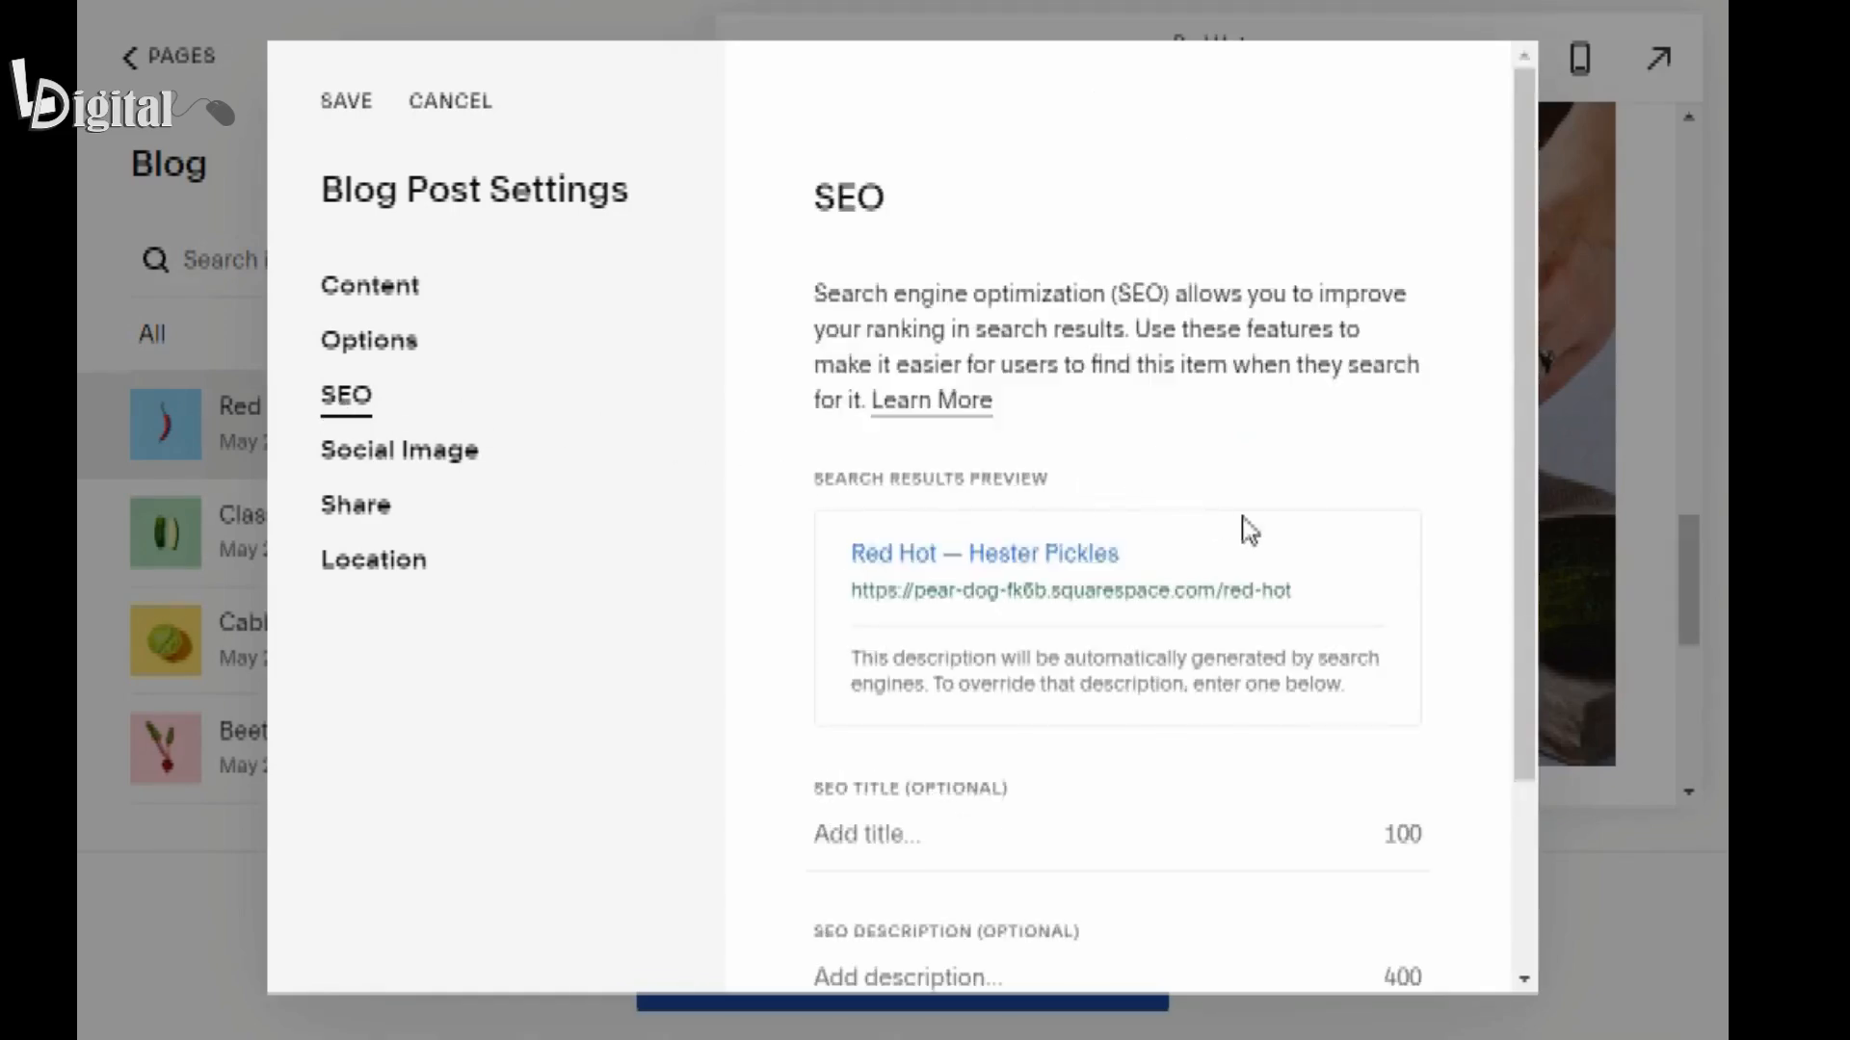
pyautogui.scroll(-3, 1249, 530)
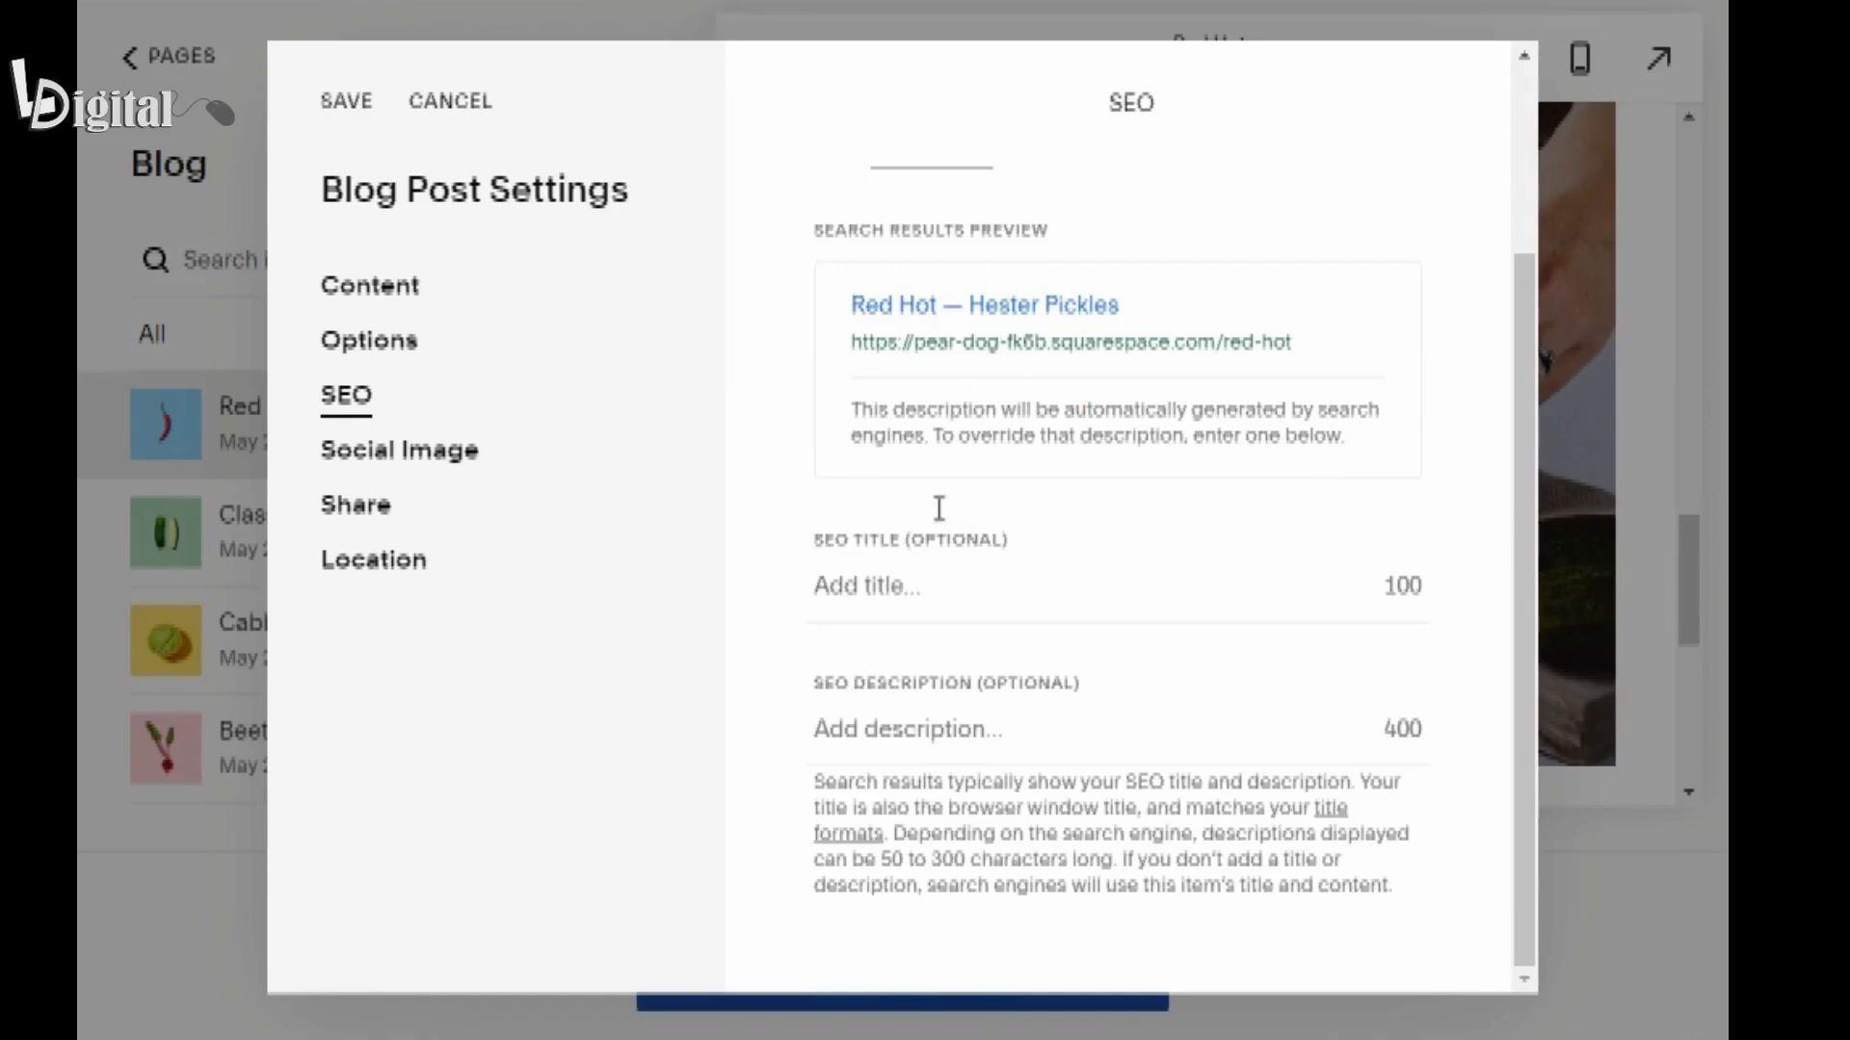
pyautogui.click(895, 585)
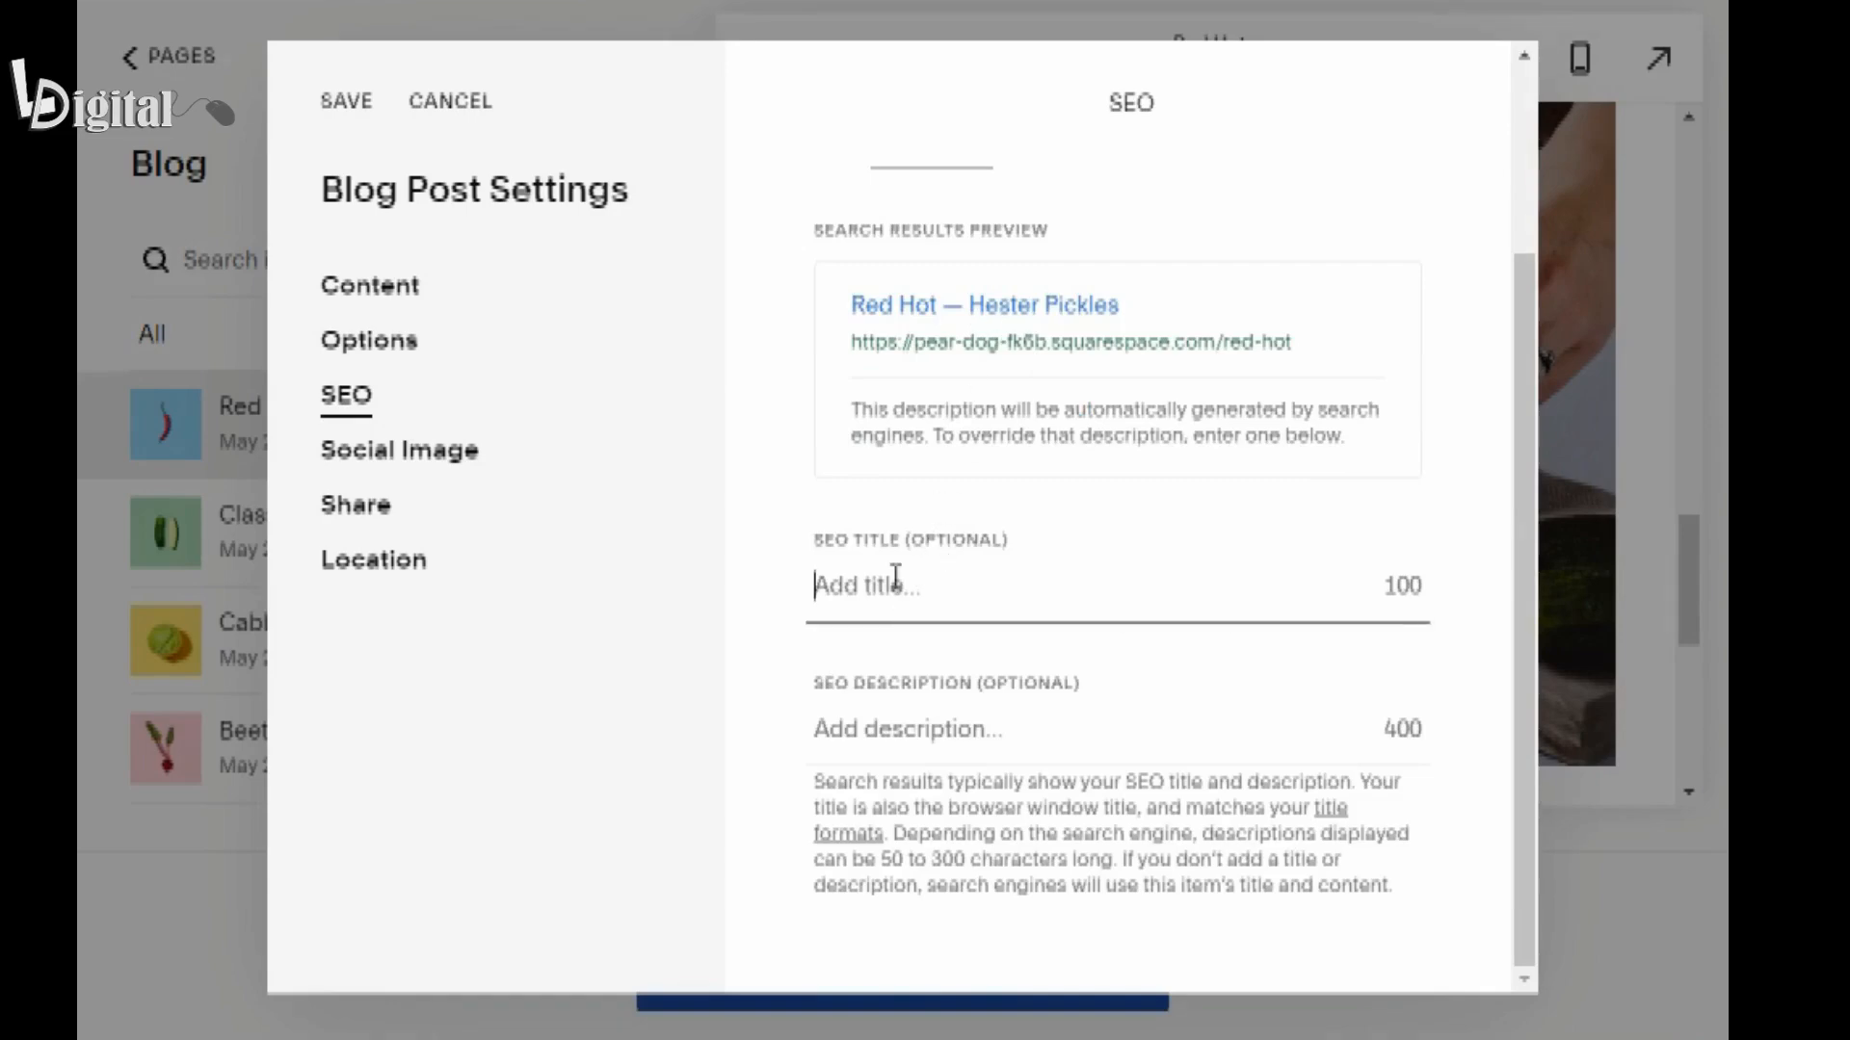
pyautogui.click(869, 738)
pyautogui.write('Lear')
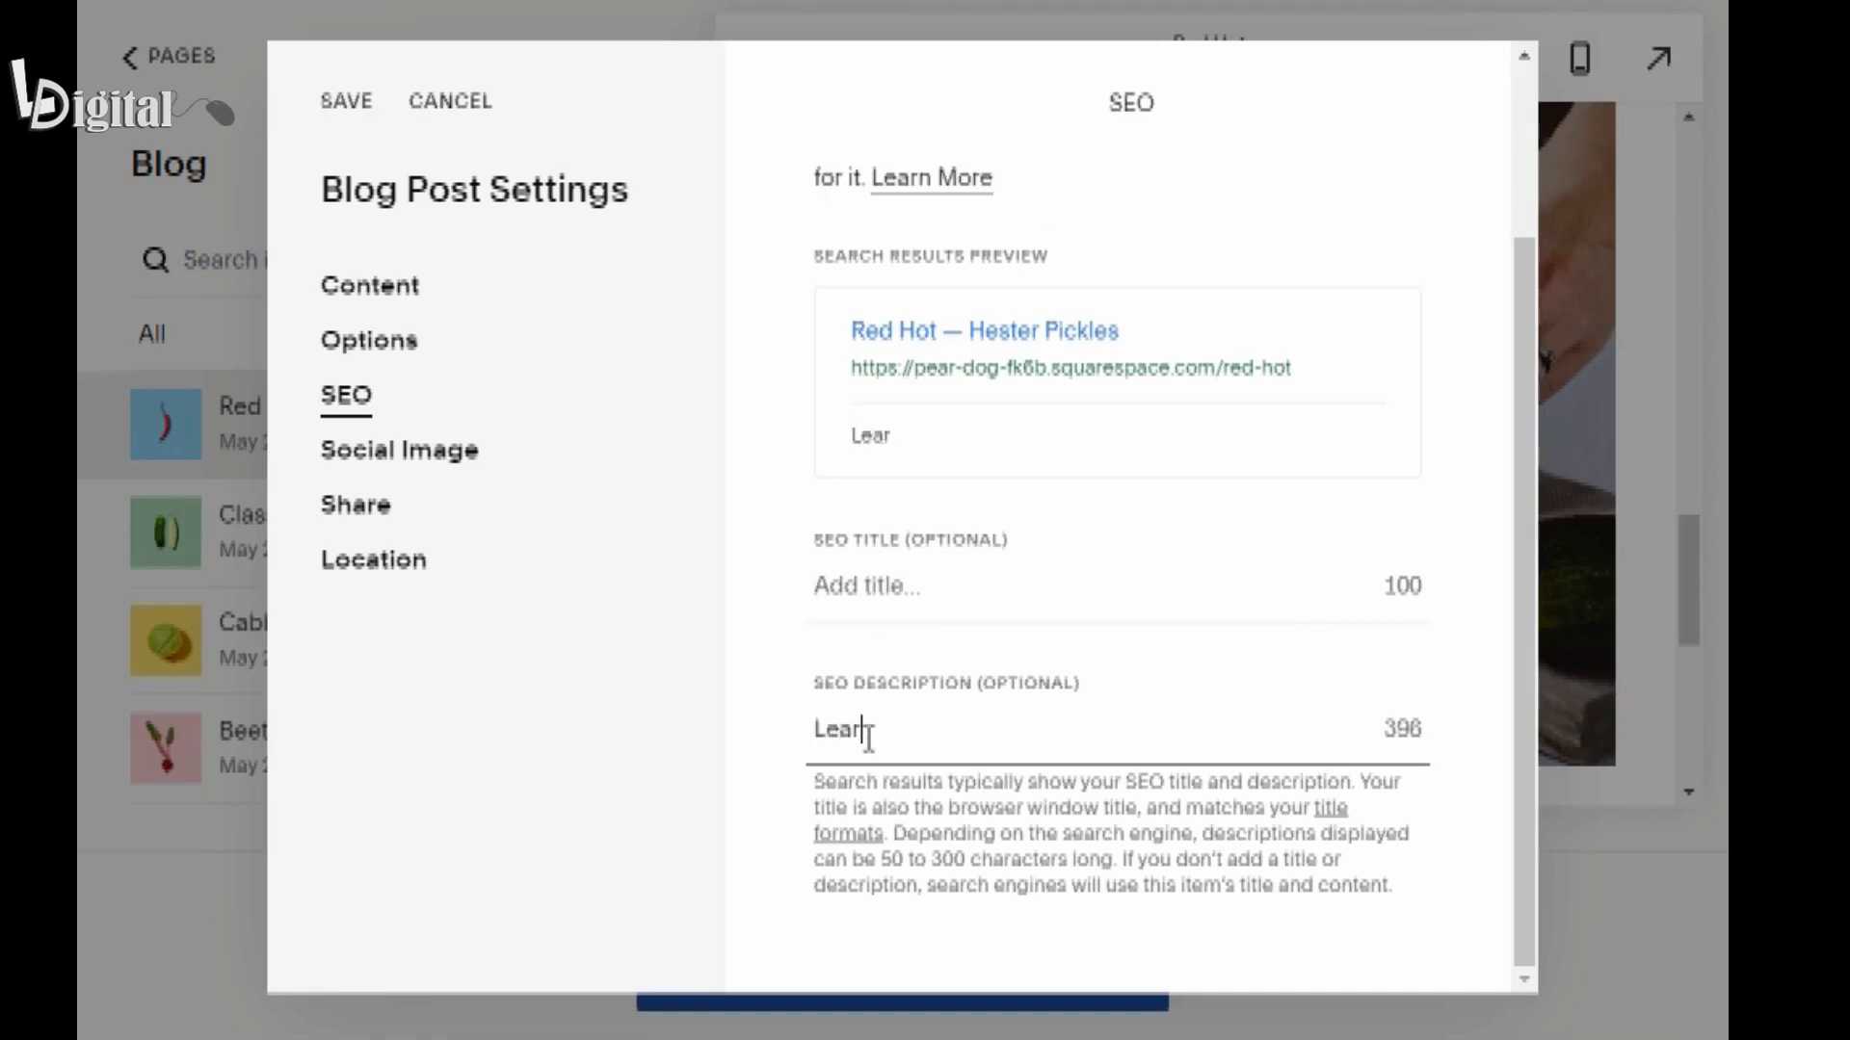
pyautogui.write('n about our brining ')
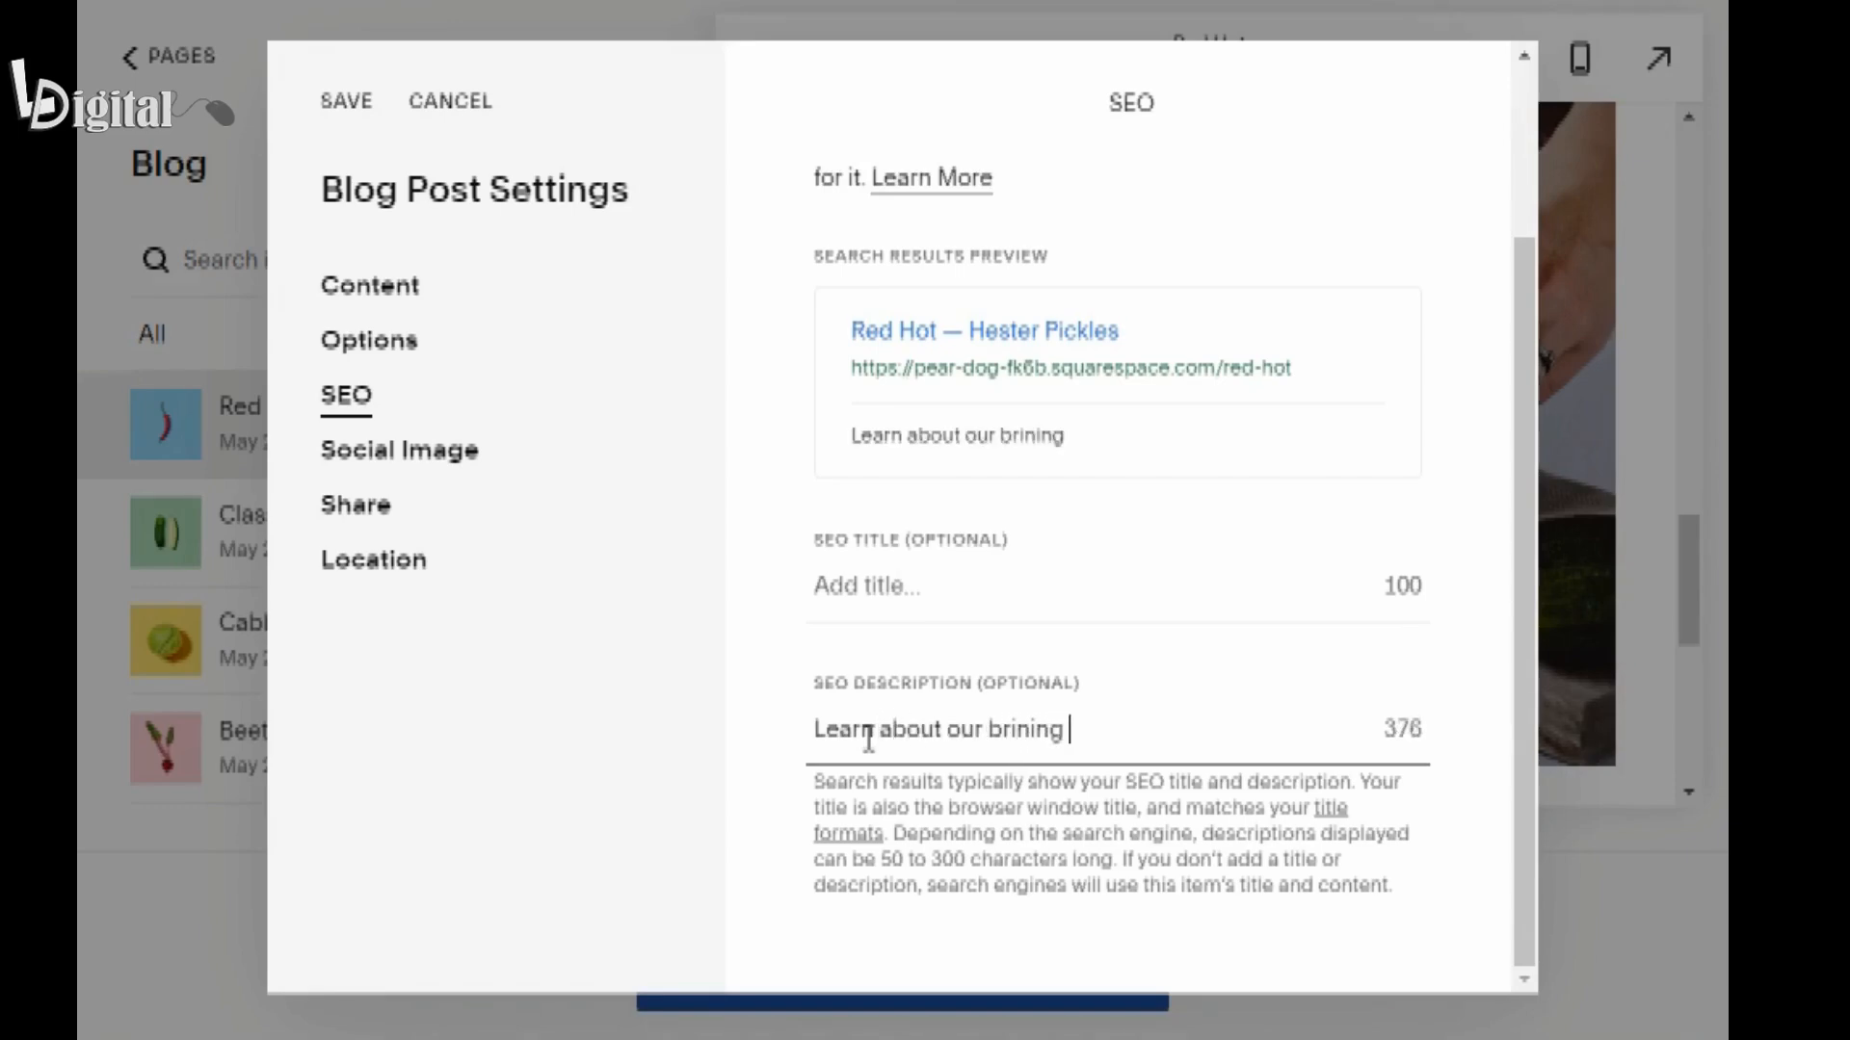
pyautogui.write('process, with se')
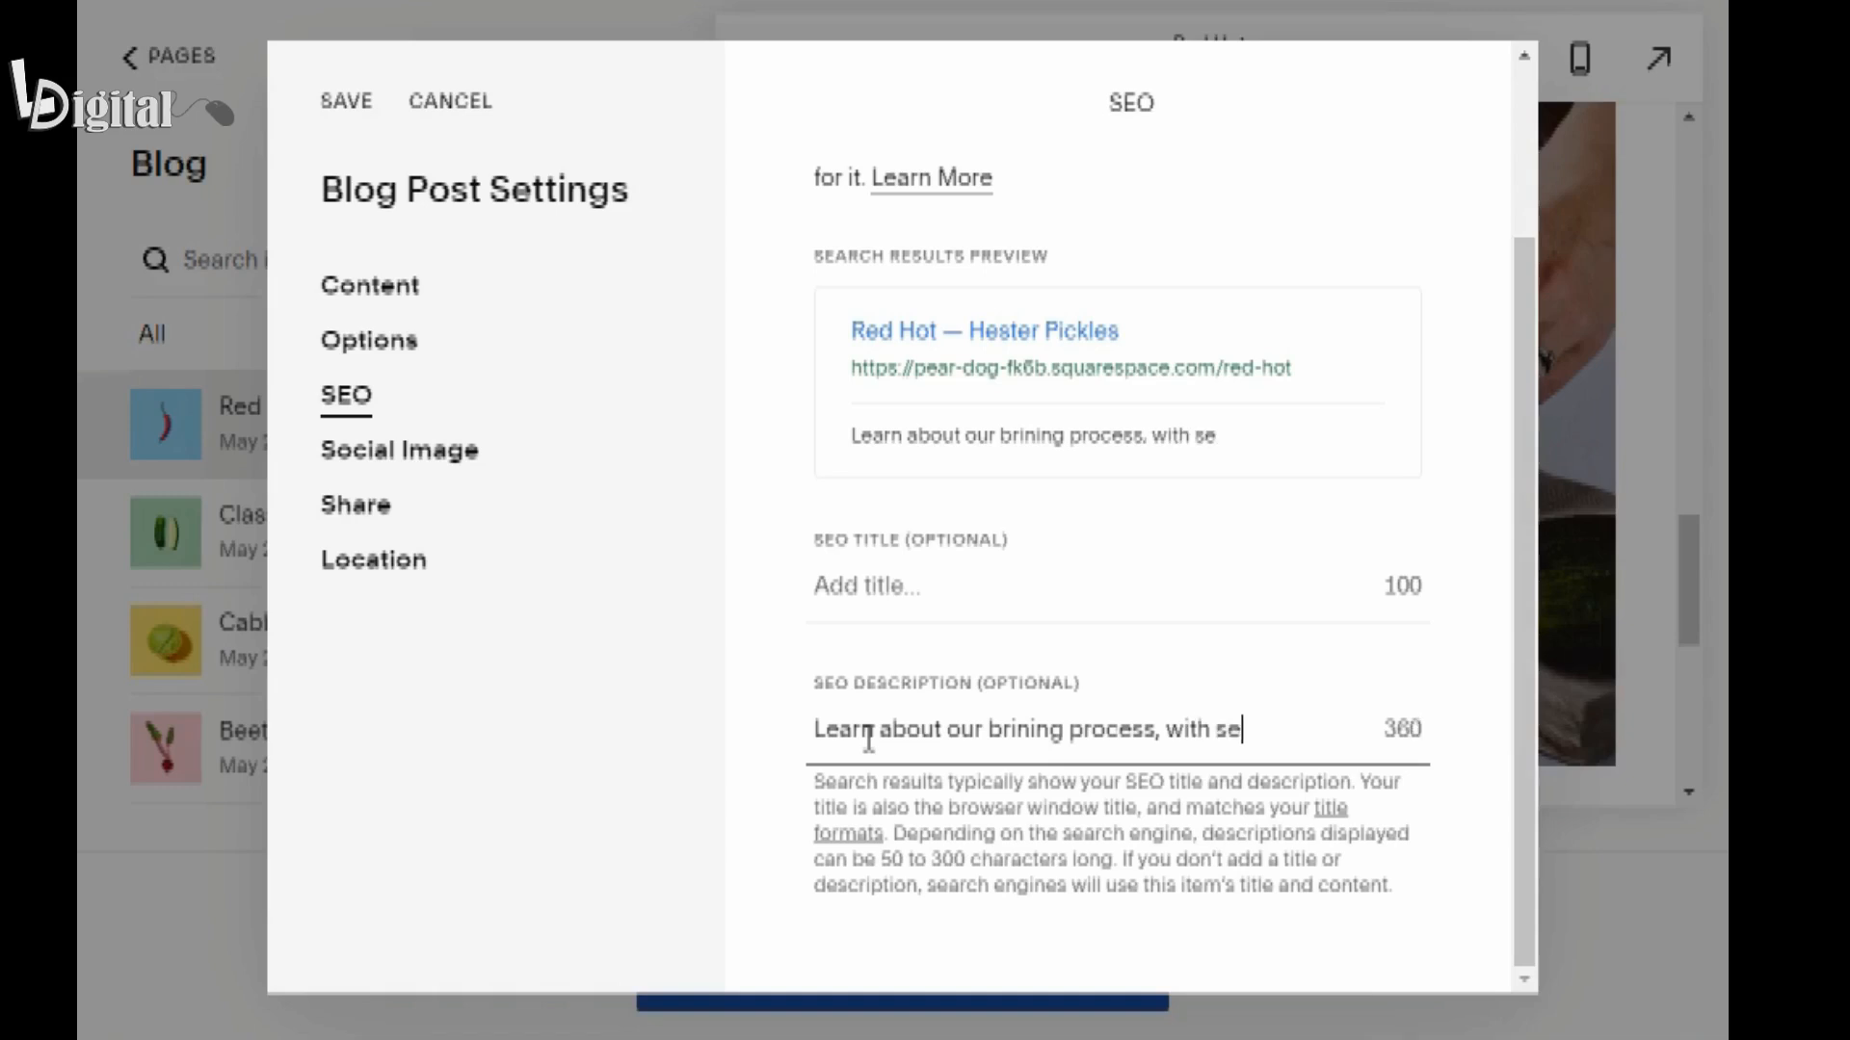
pyautogui.write('cret tips neb')
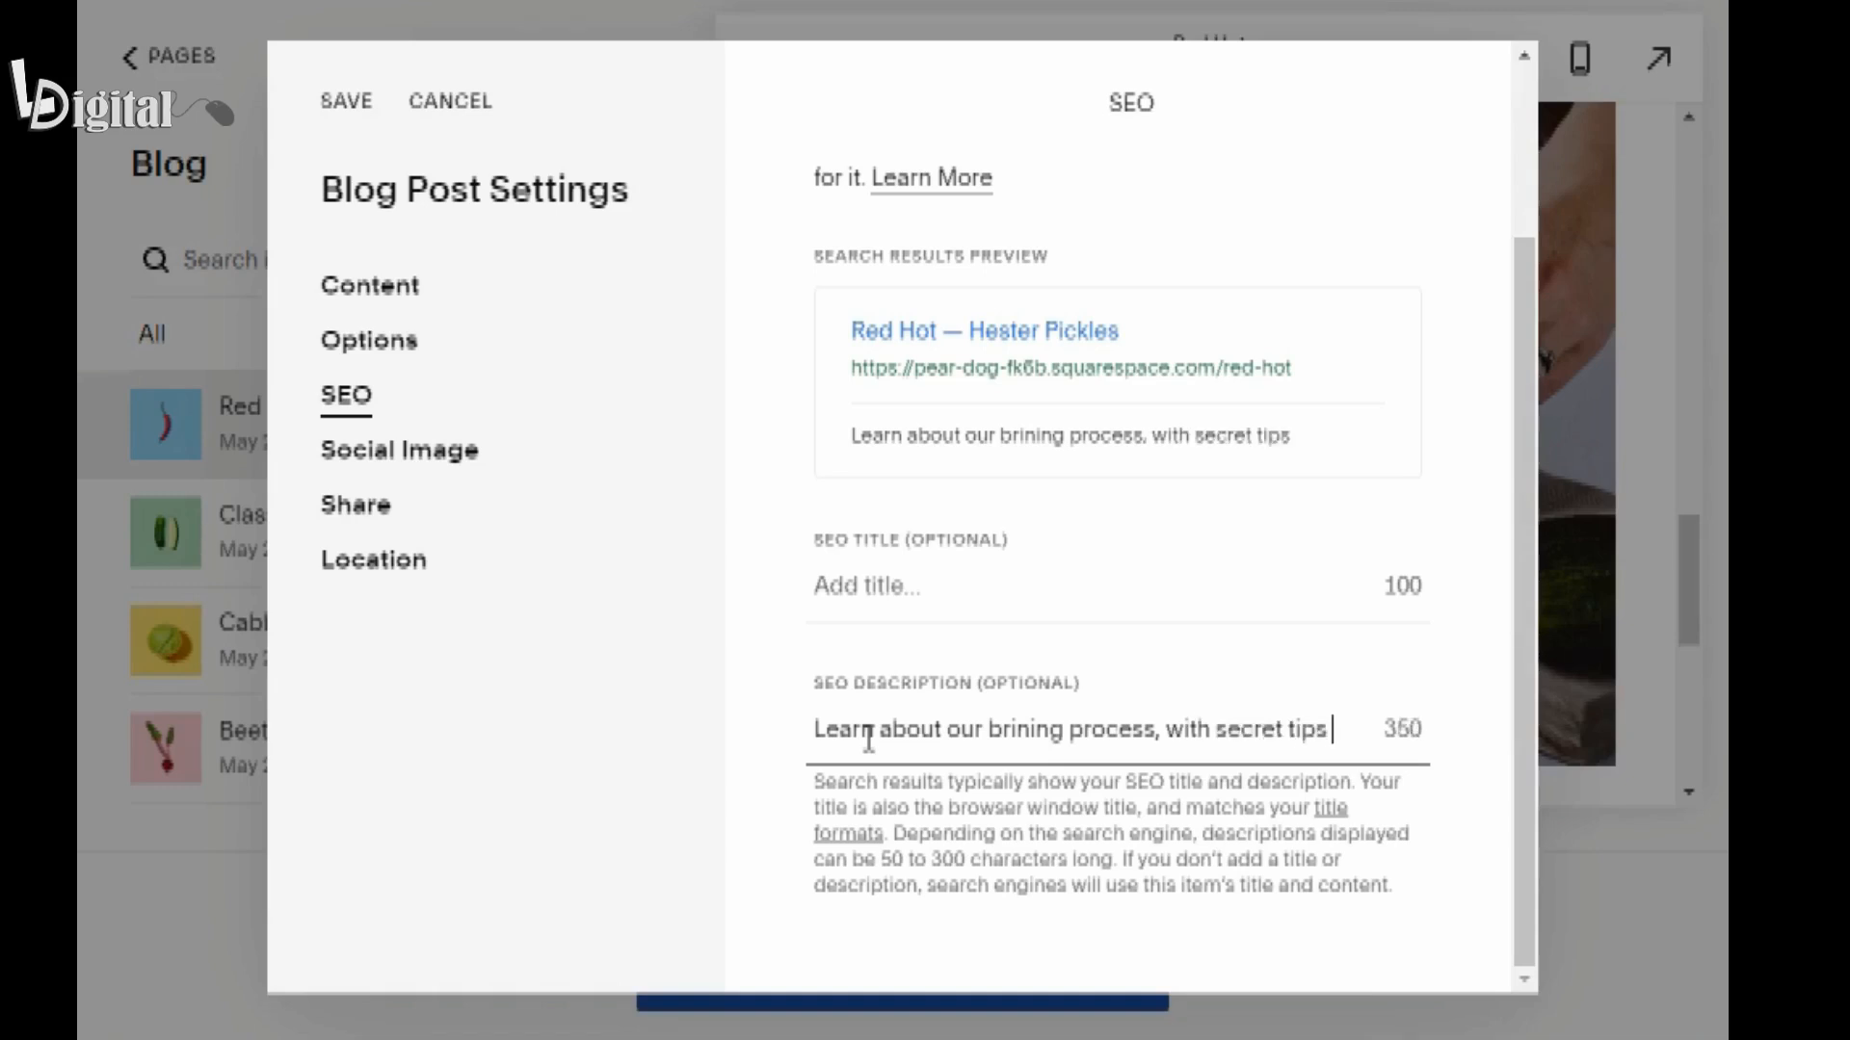
pyautogui.press('BackSpace')
pyautogui.press('BackSpace')
pyautogui.press('BackSpace')
pyautogui.write("you'll want to")
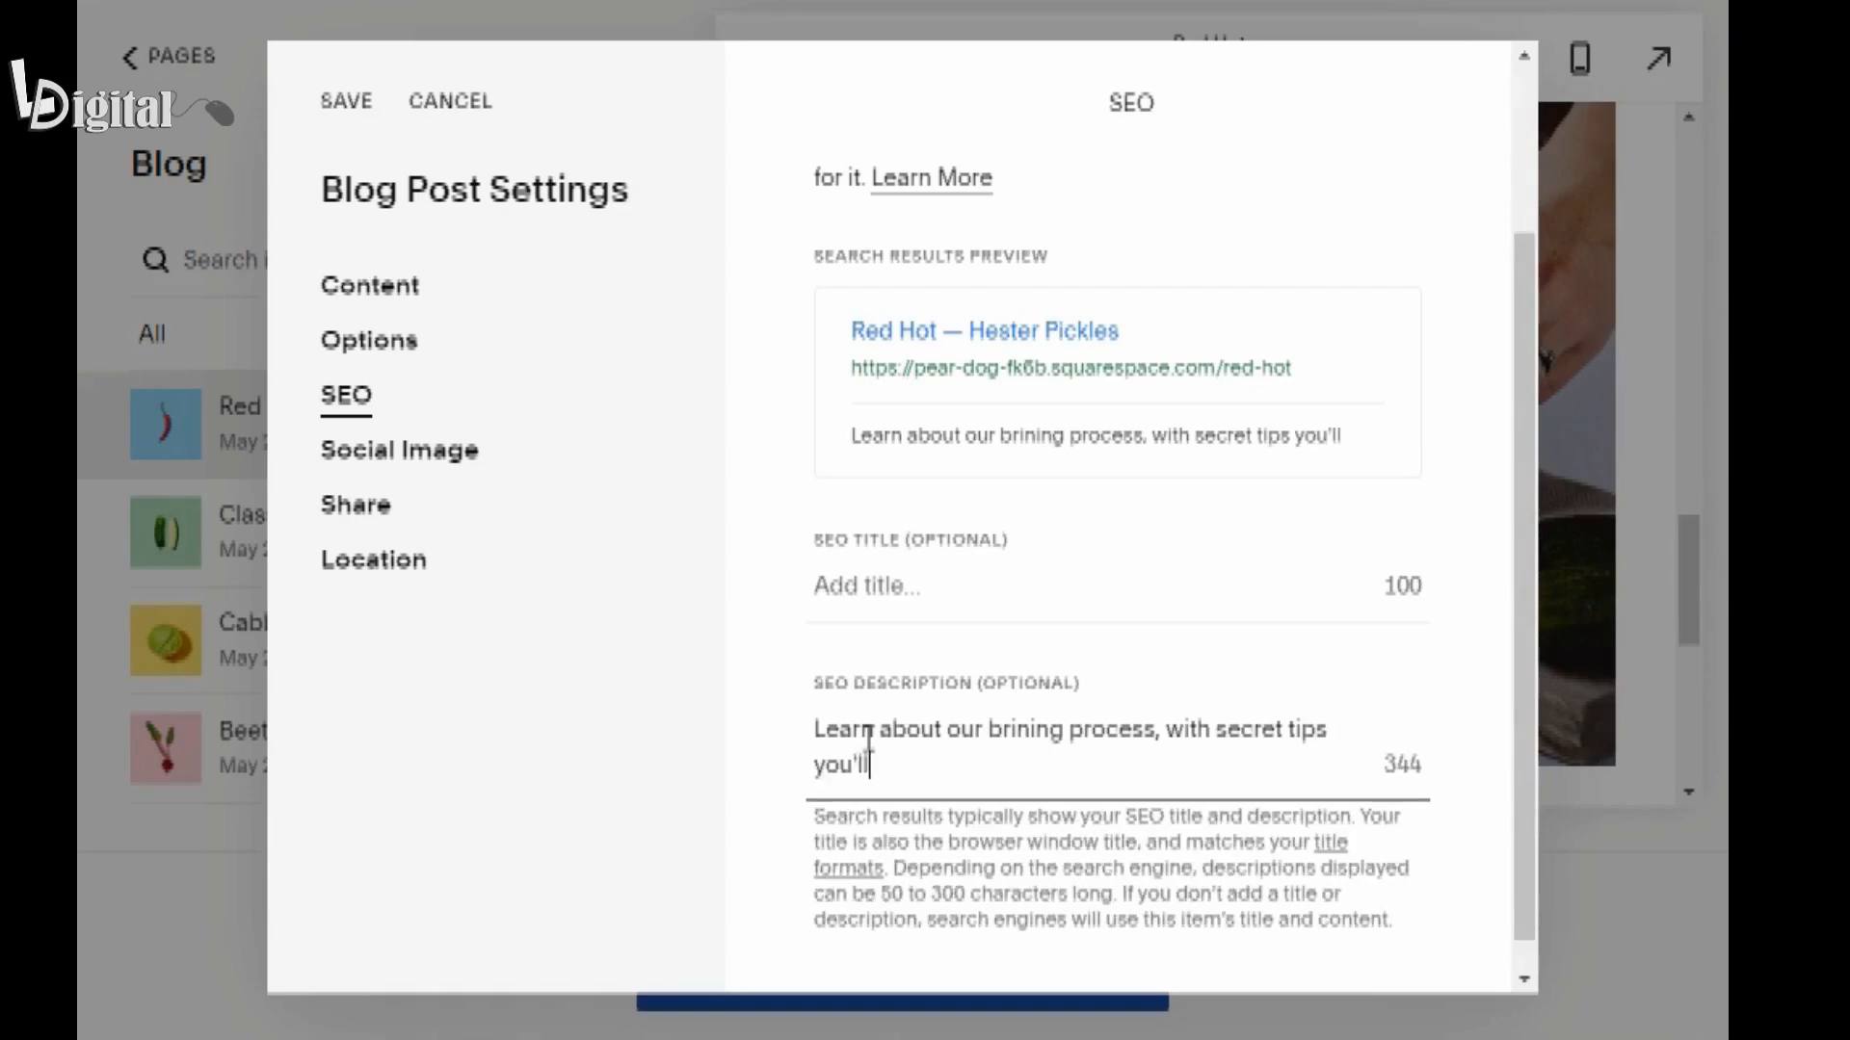
pyautogui.write(' know about')
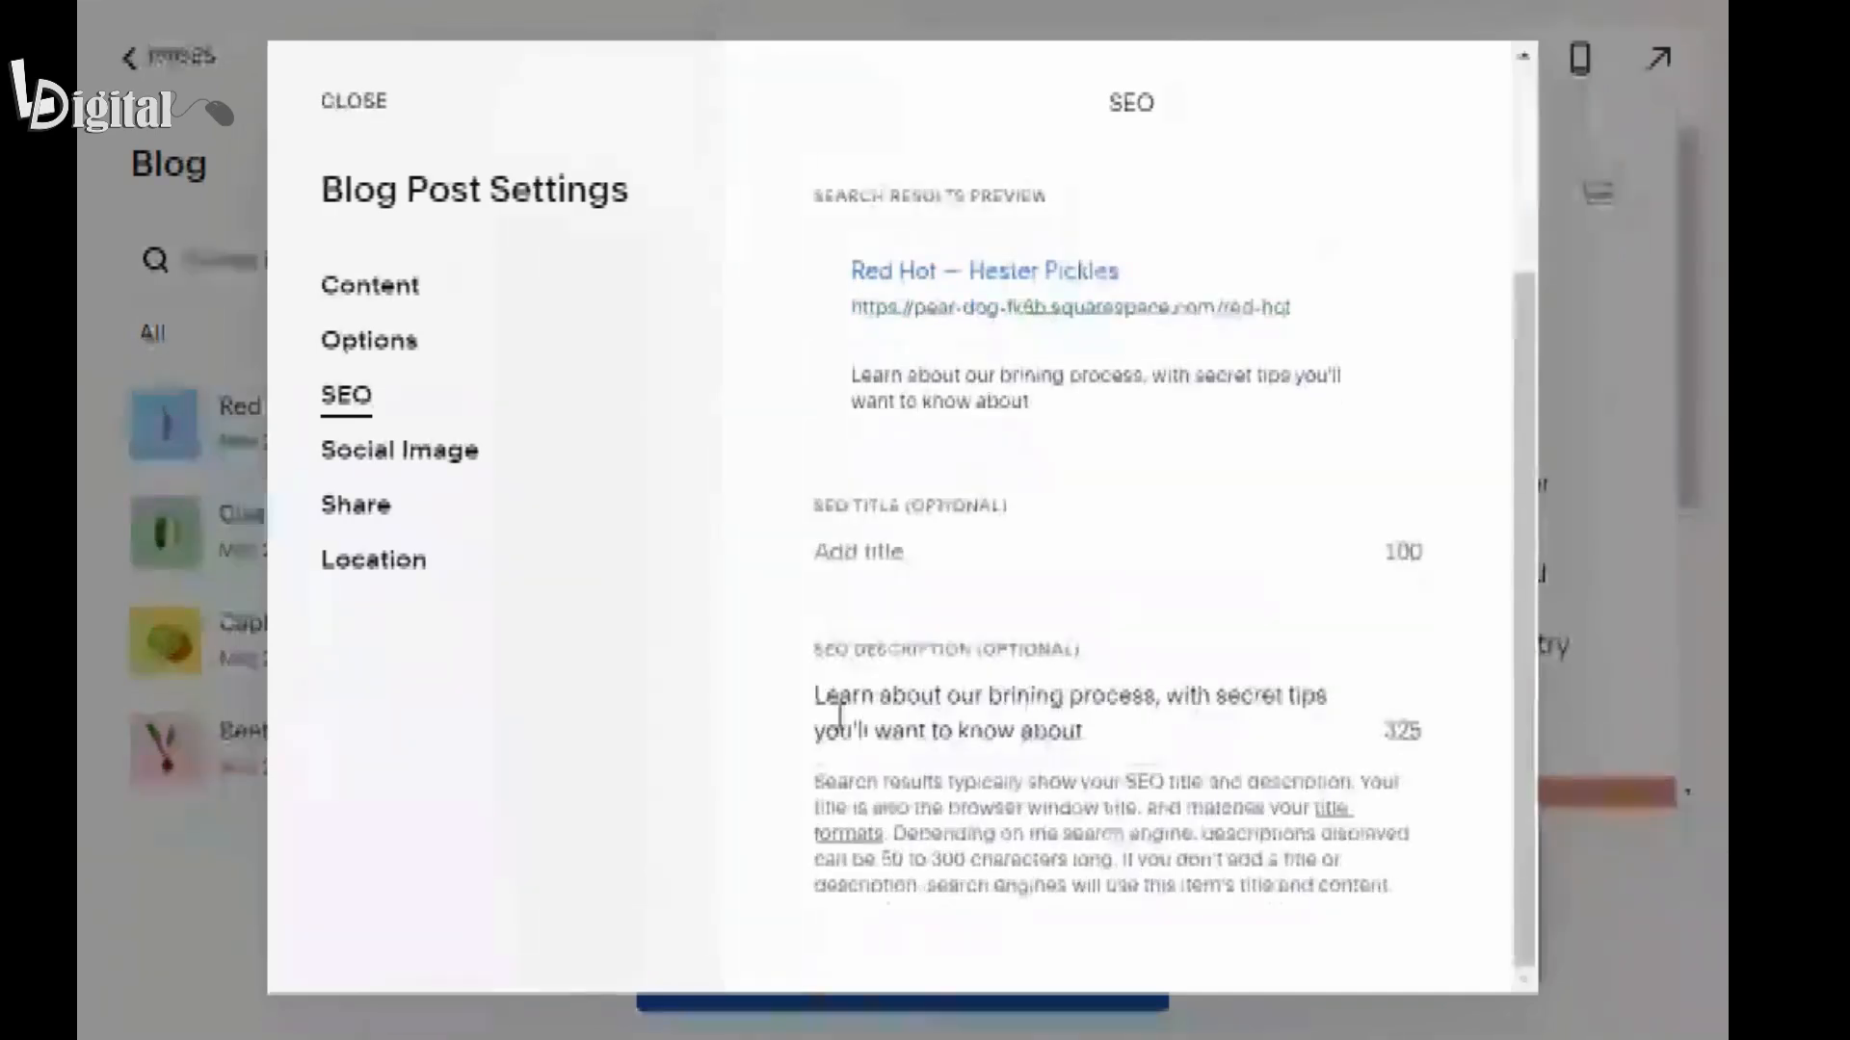
# Add the previously imported pickle jar photo as the post's alternate social sharing image and save the post settings.
pyautogui.click(386, 467)
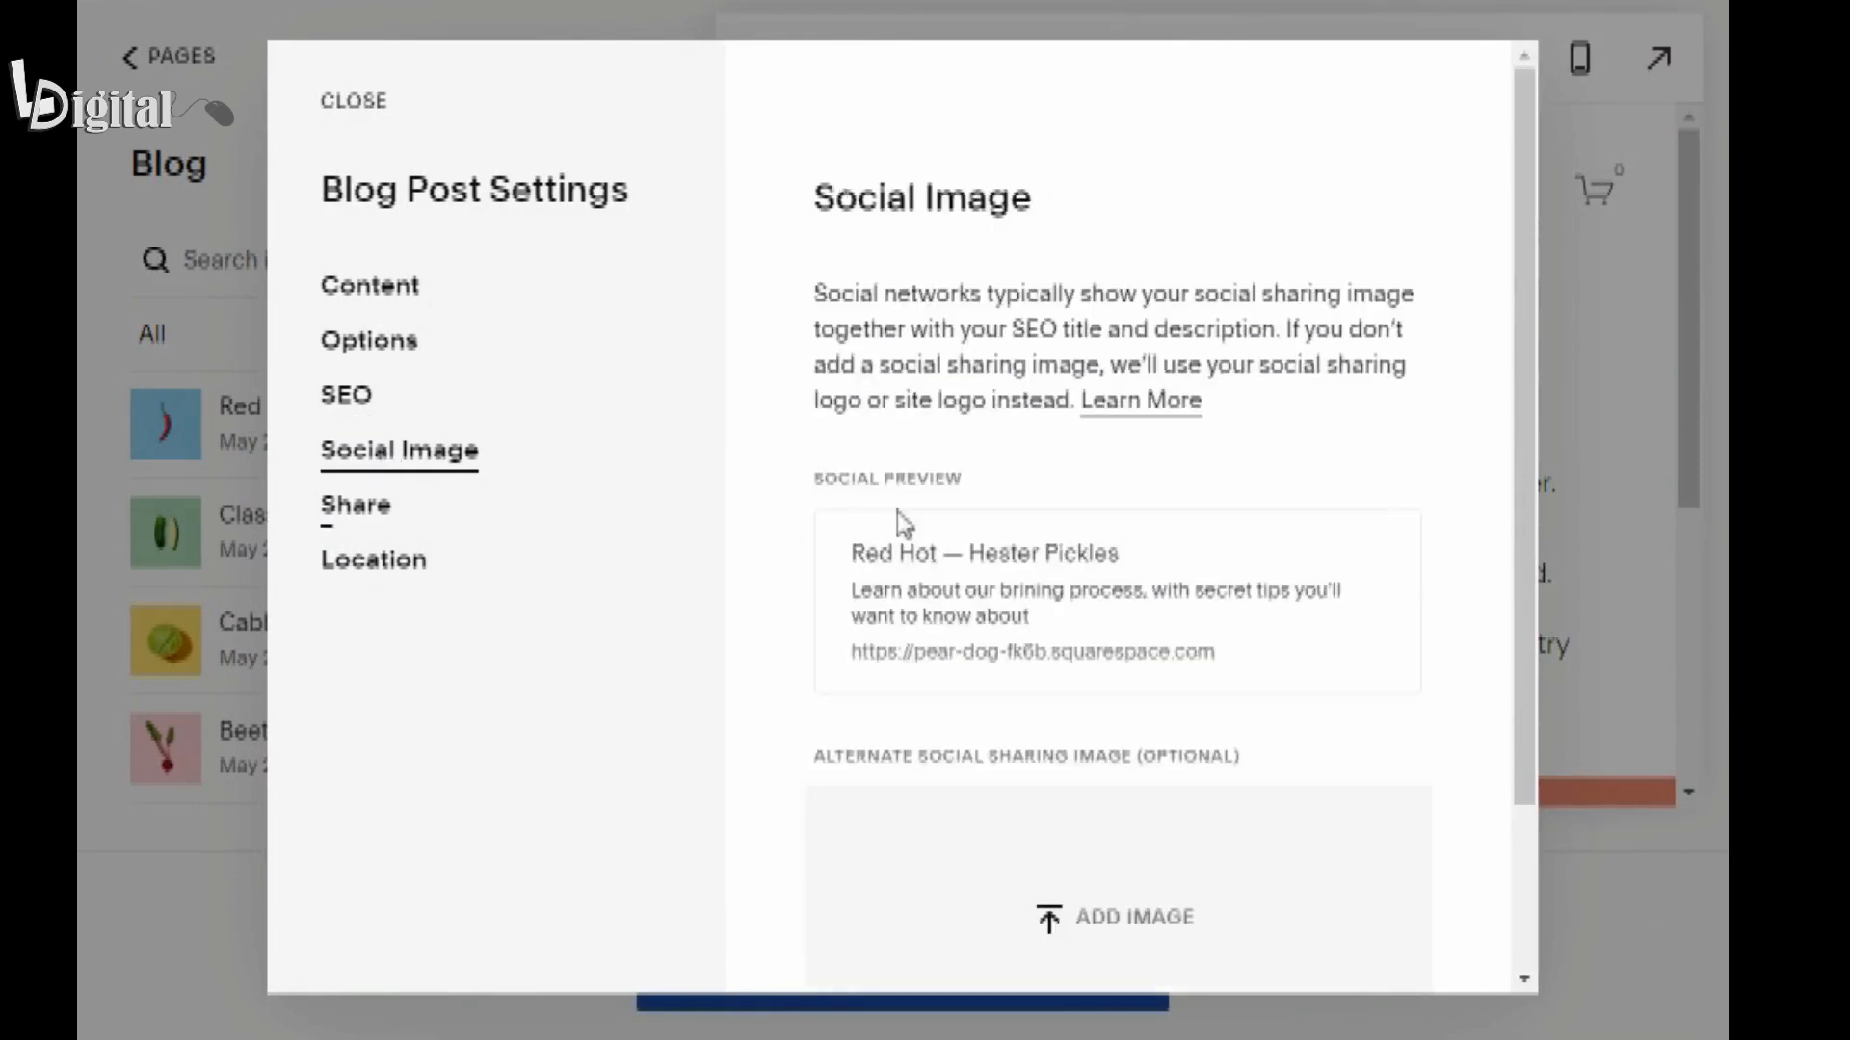
pyautogui.scroll(-2, 1175, 590)
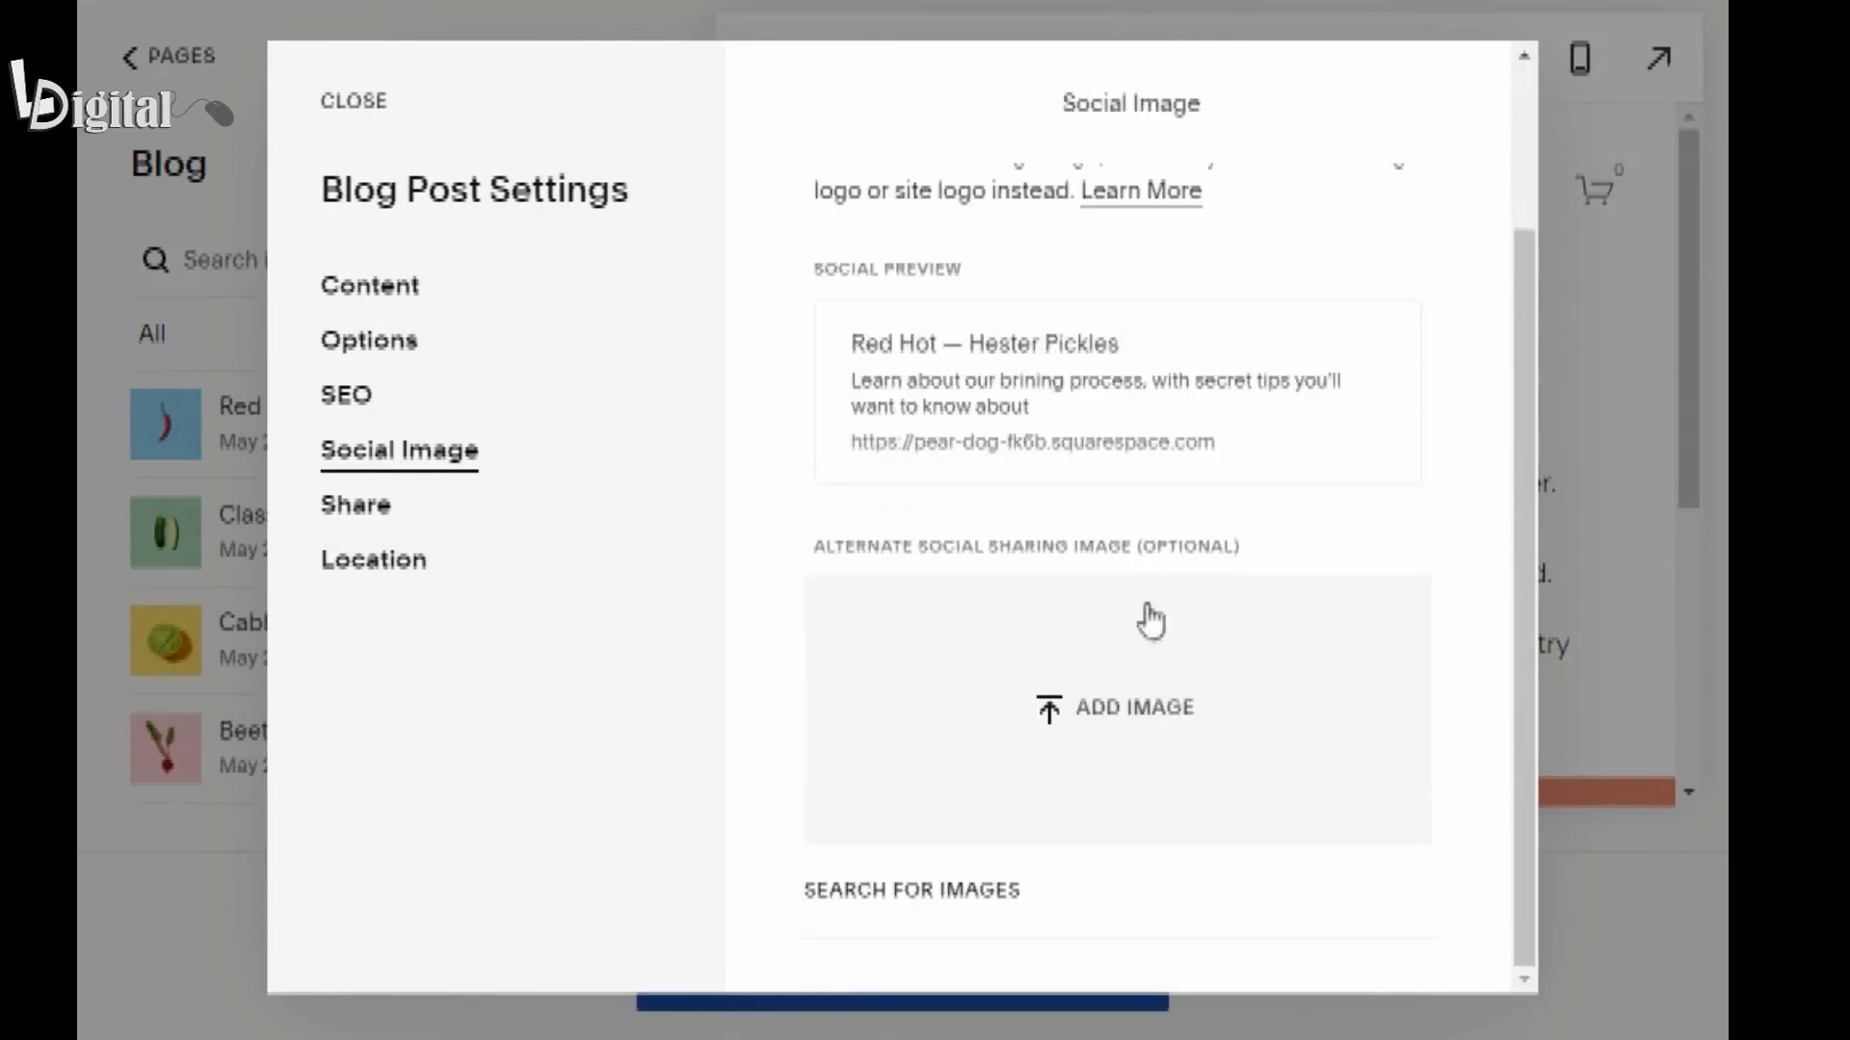
pyautogui.click(925, 905)
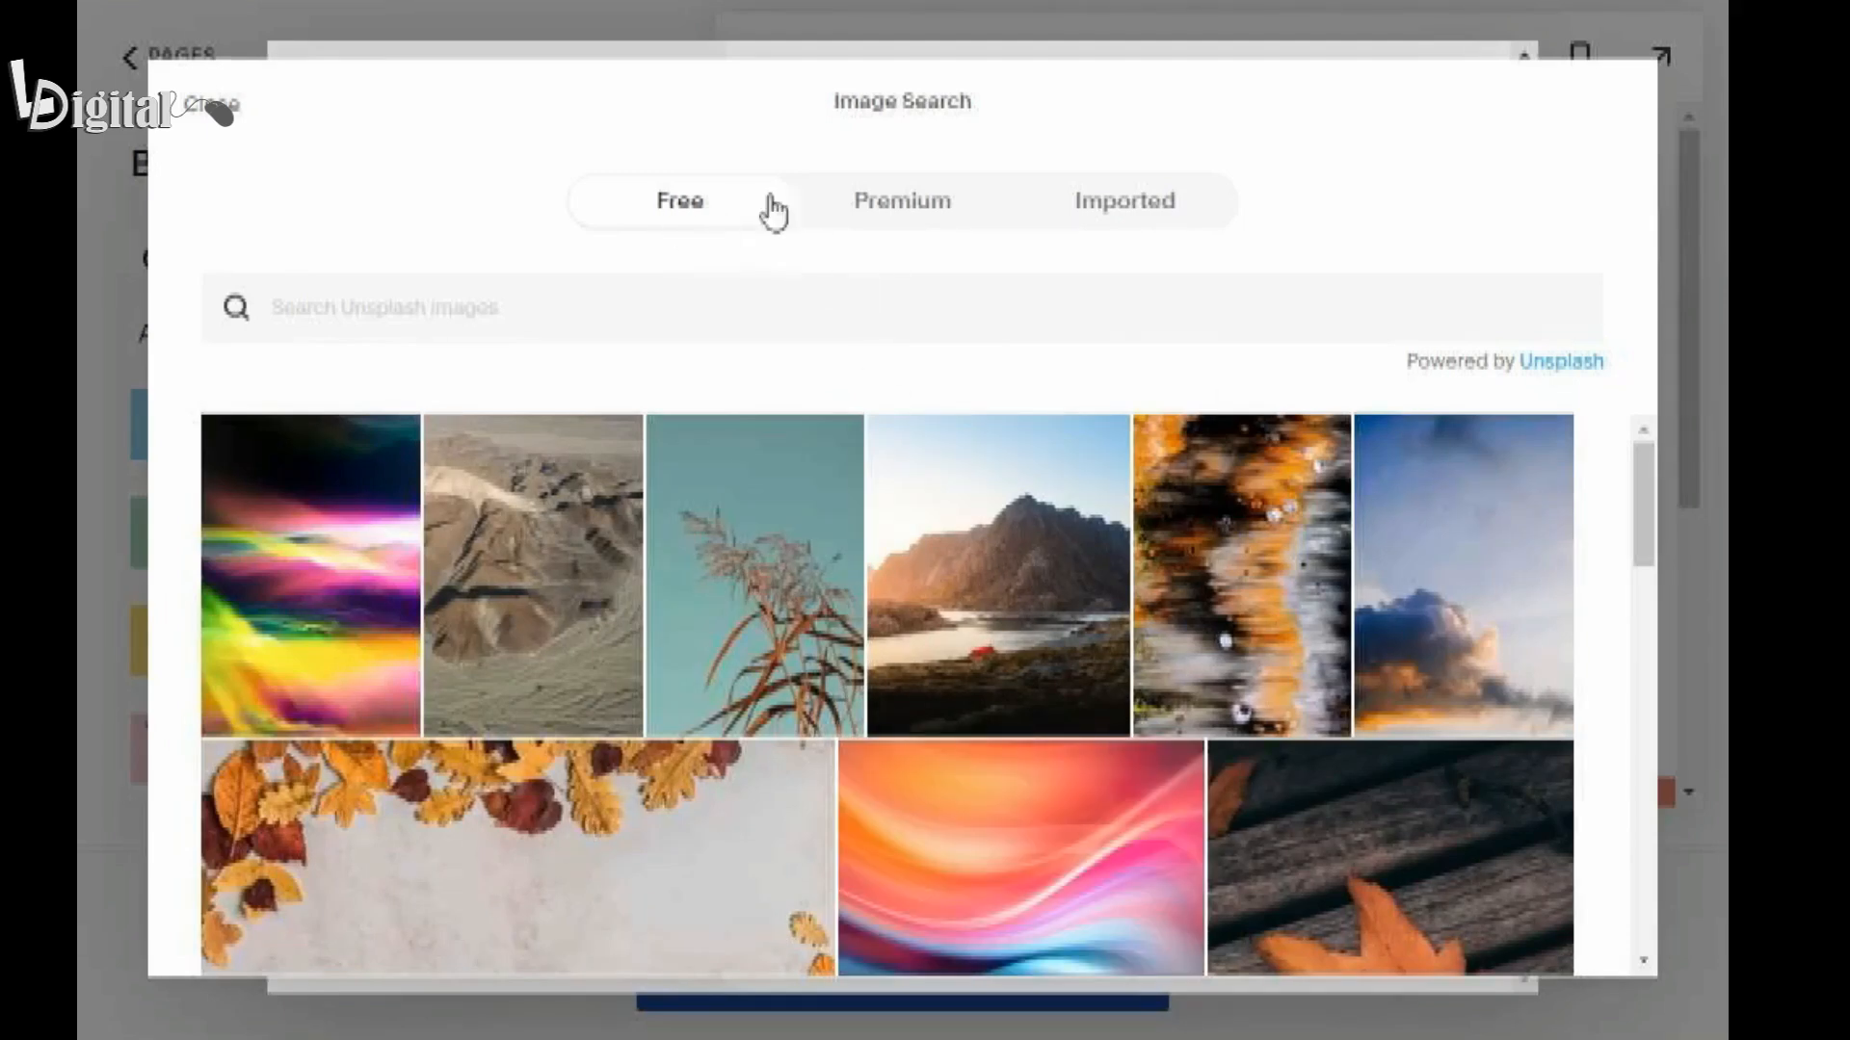
pyautogui.click(1085, 203)
pyautogui.moveTo(373, 395)
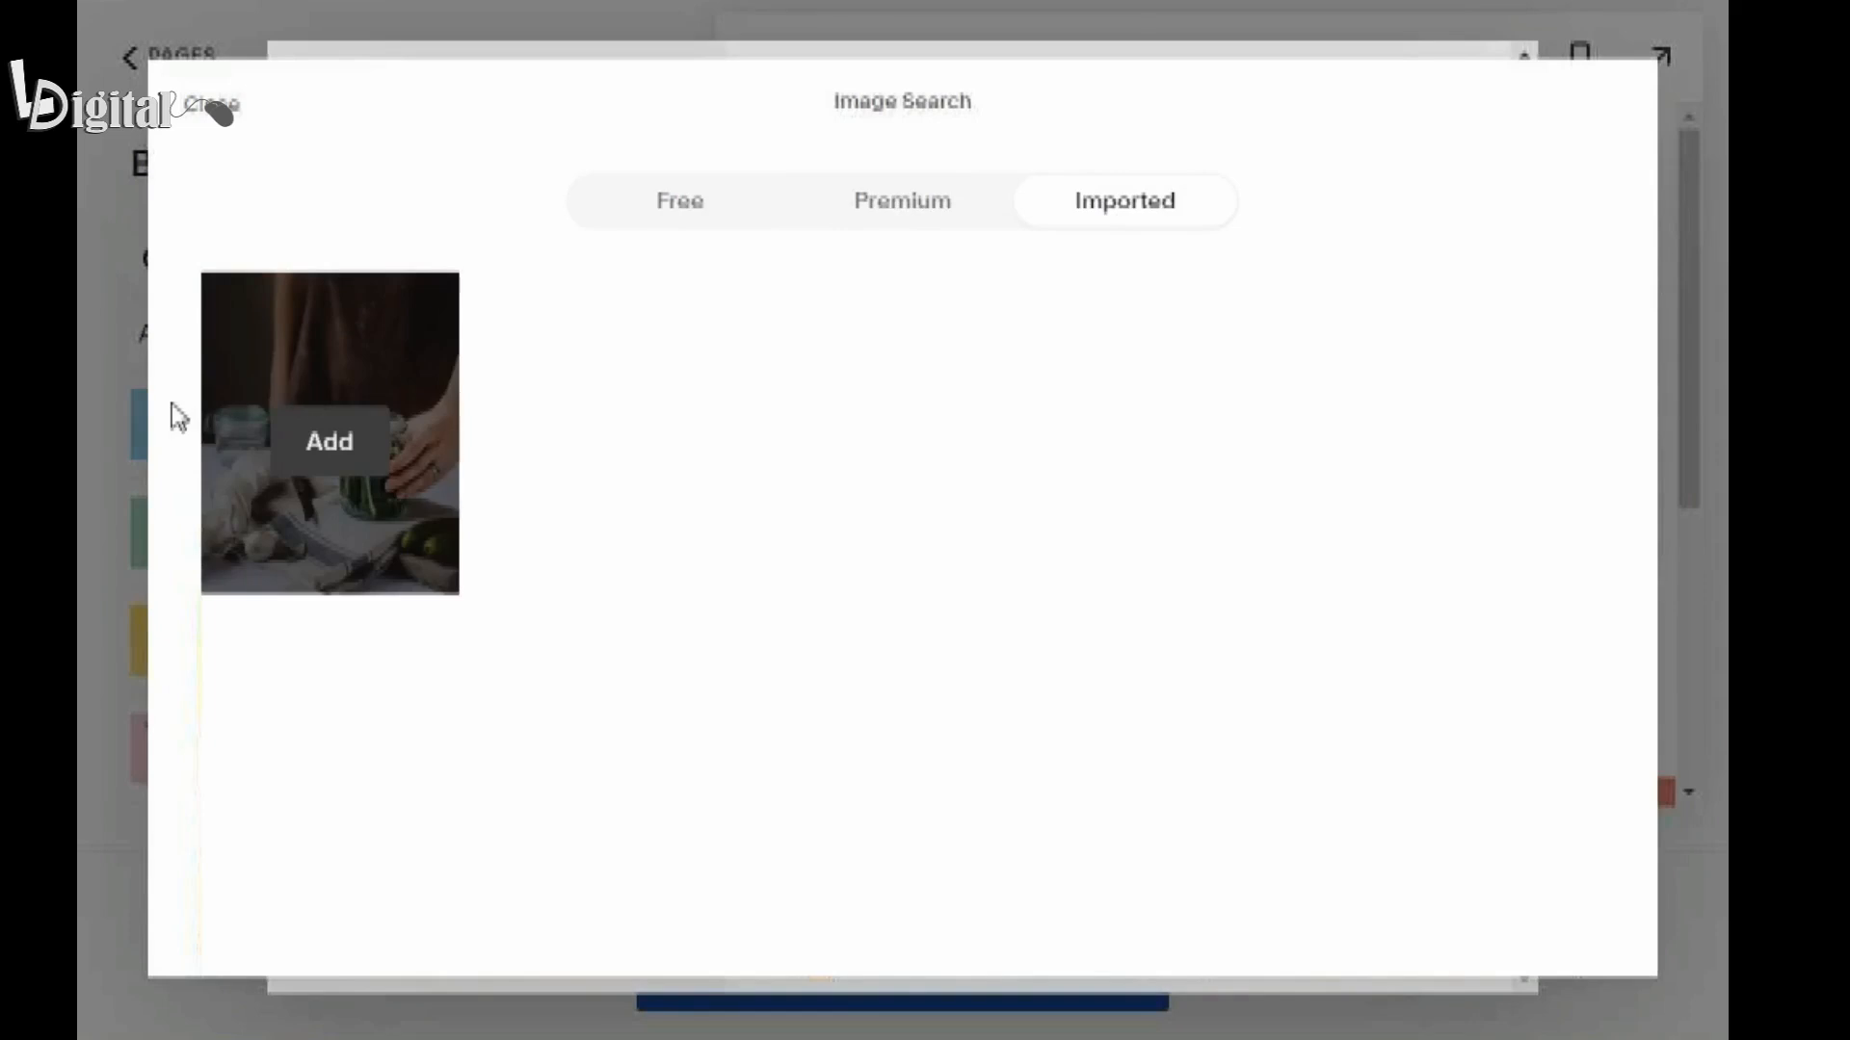
pyautogui.click(339, 467)
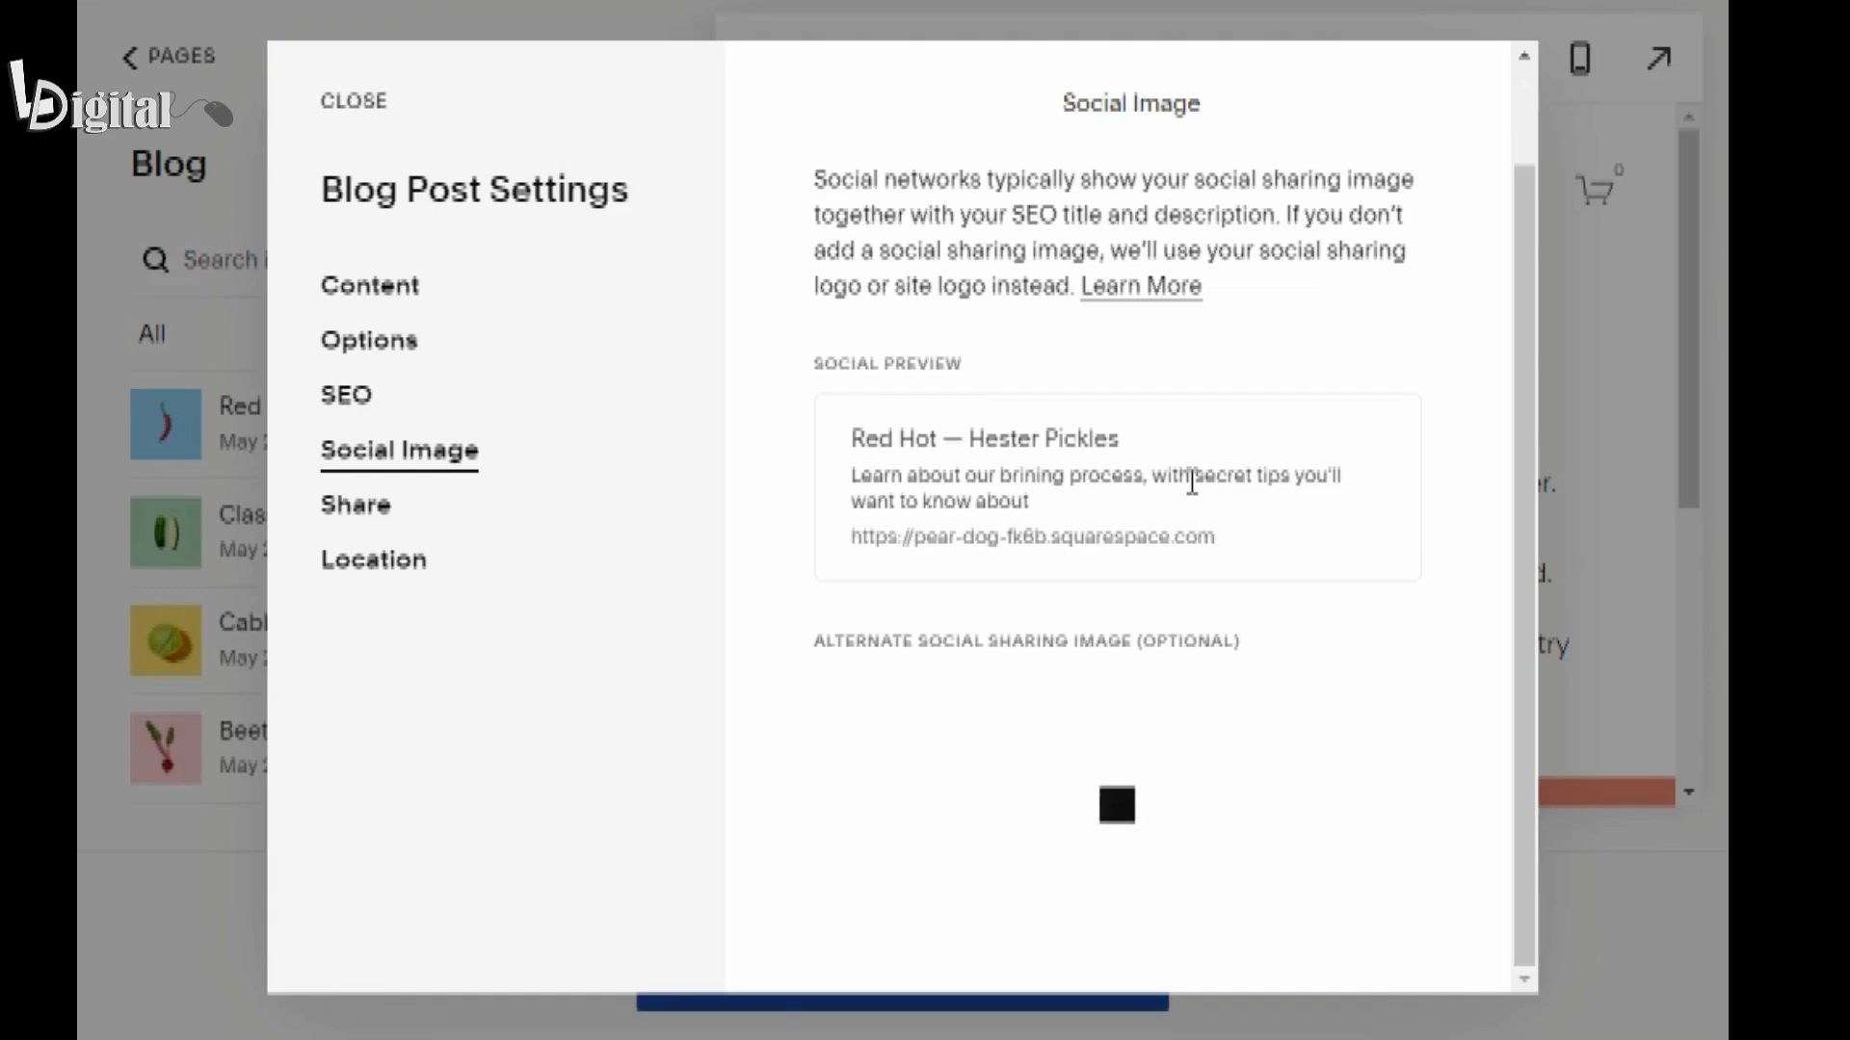
pyautogui.scroll(-5, 1034, 559)
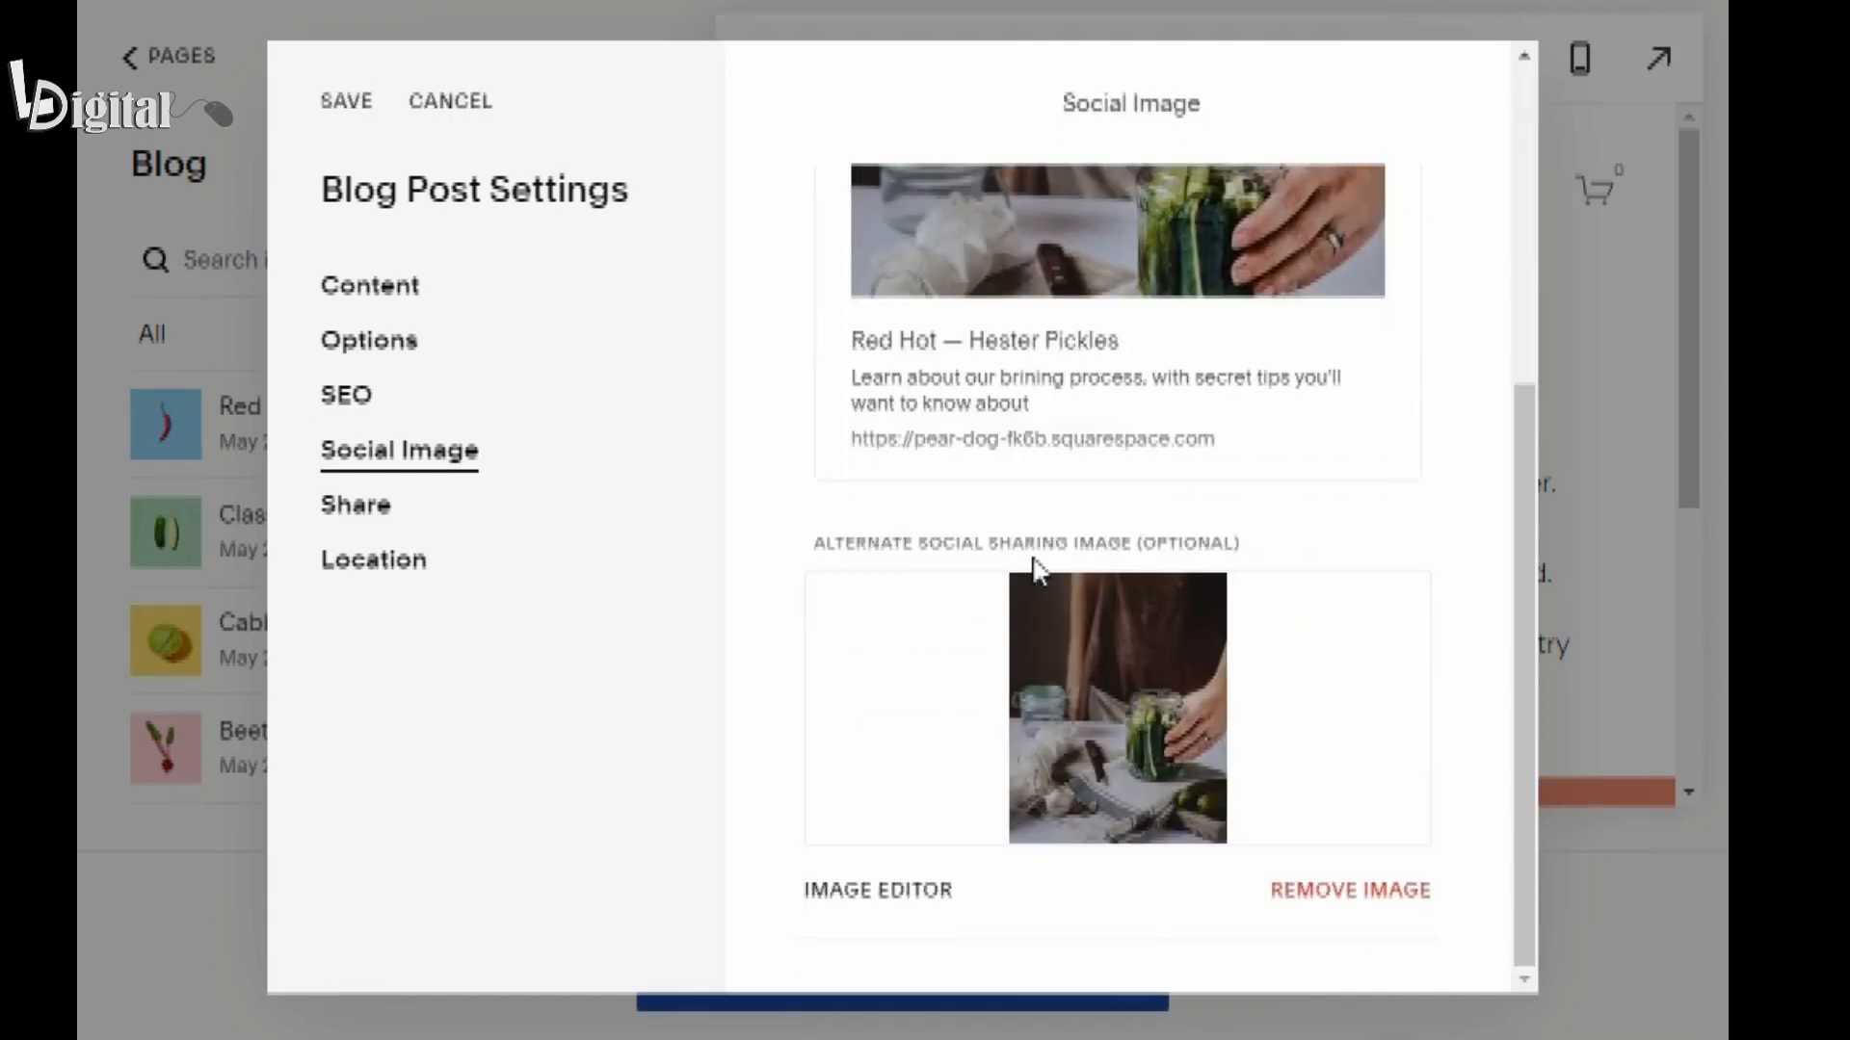
pyautogui.click(342, 104)
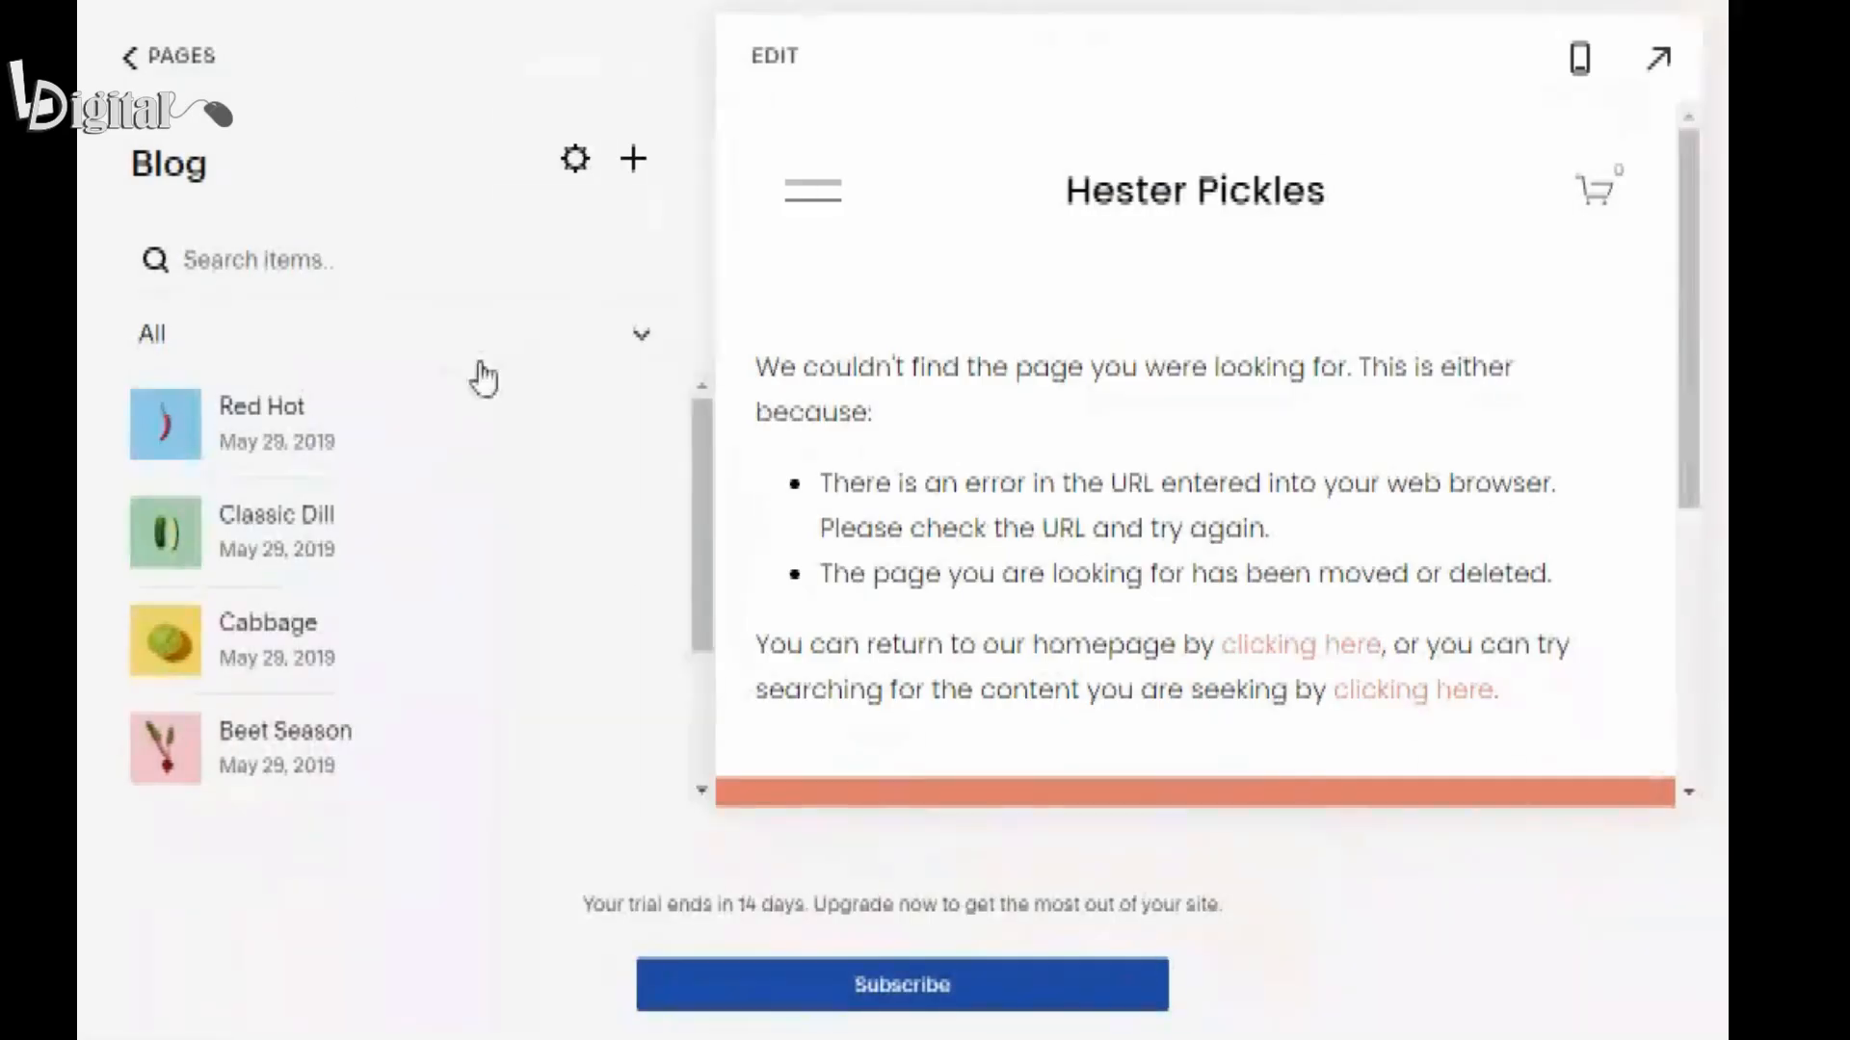